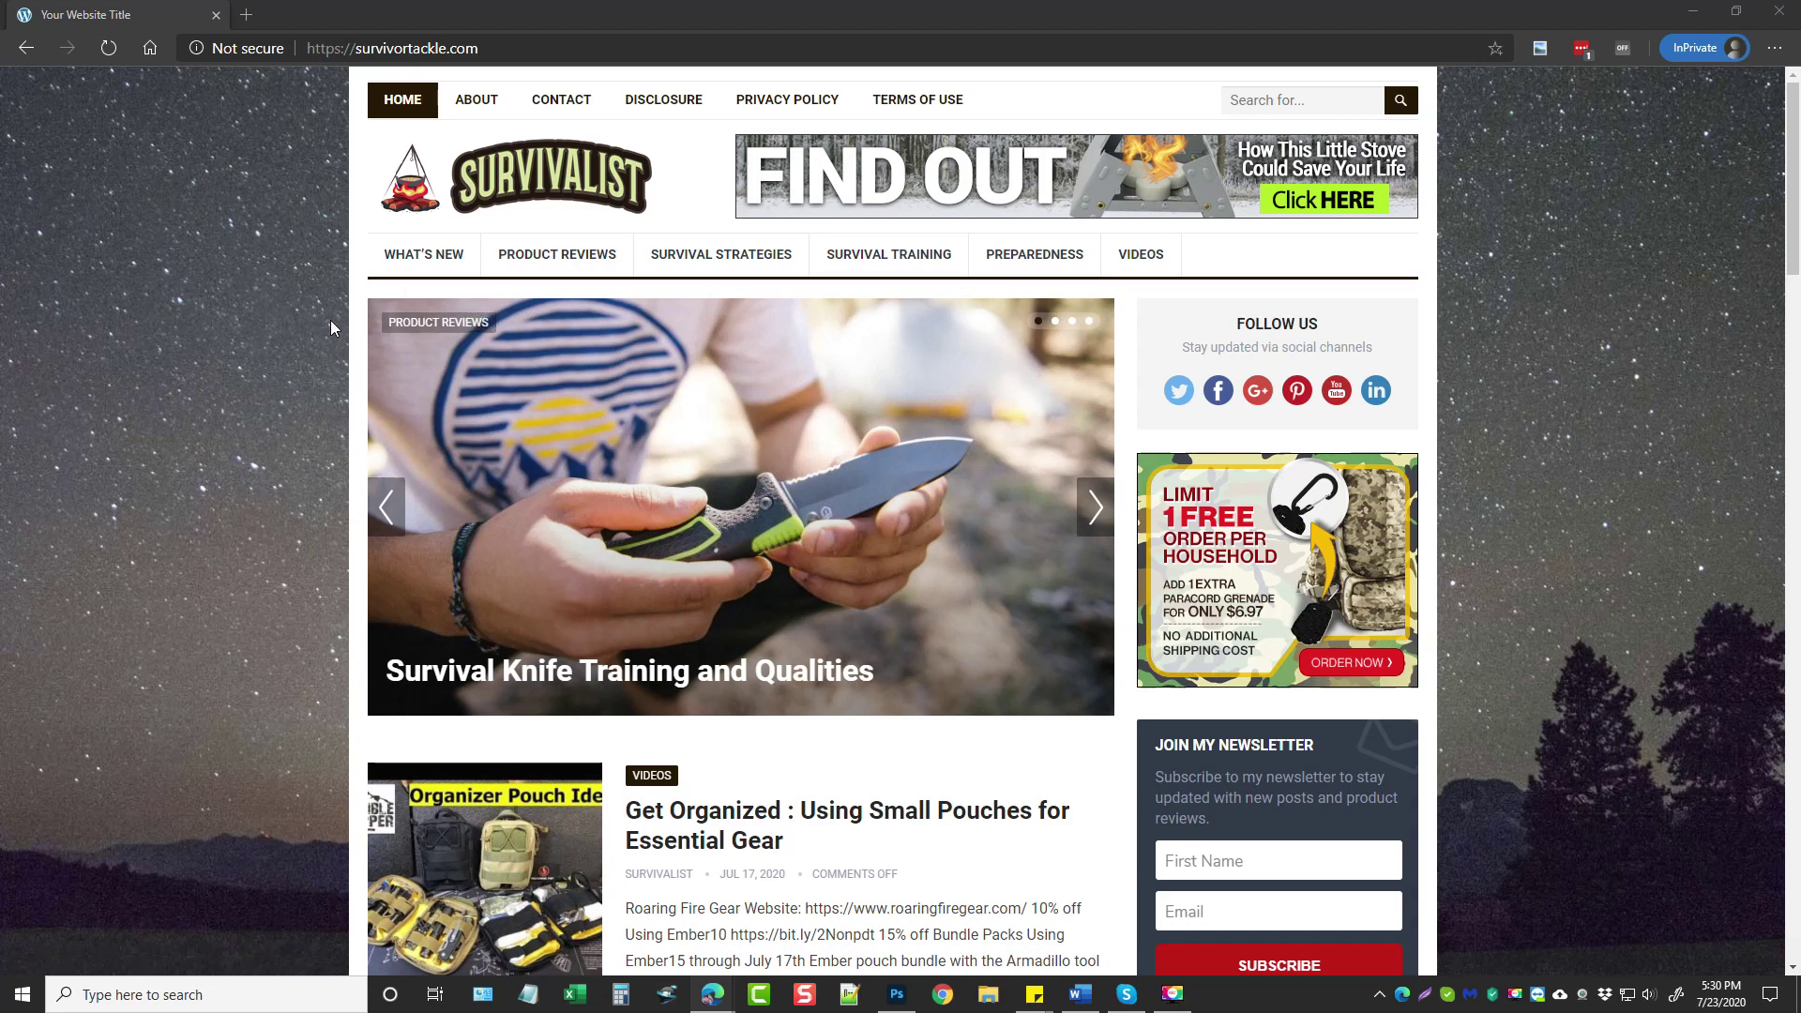
Reload the survivortackle.com home page to show its notifications and dismiss the free Paracord Survival Kit email sign-up popup
click(108, 48)
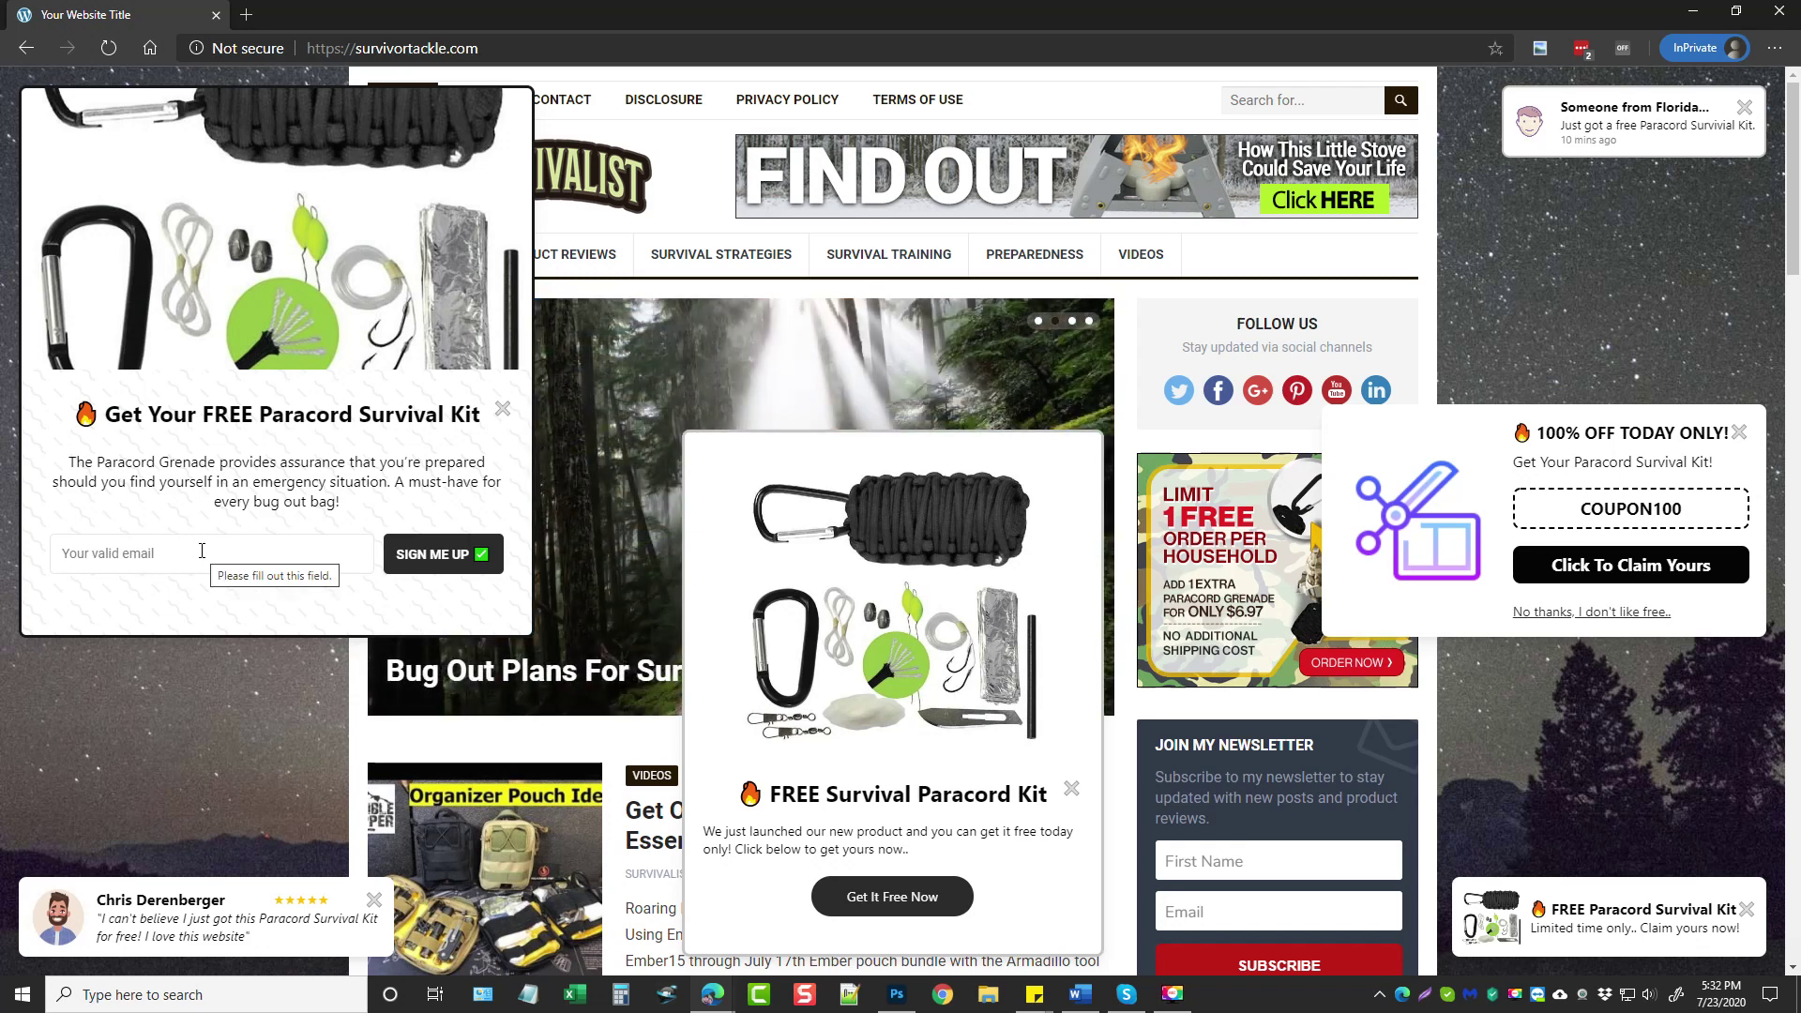
click(504, 413)
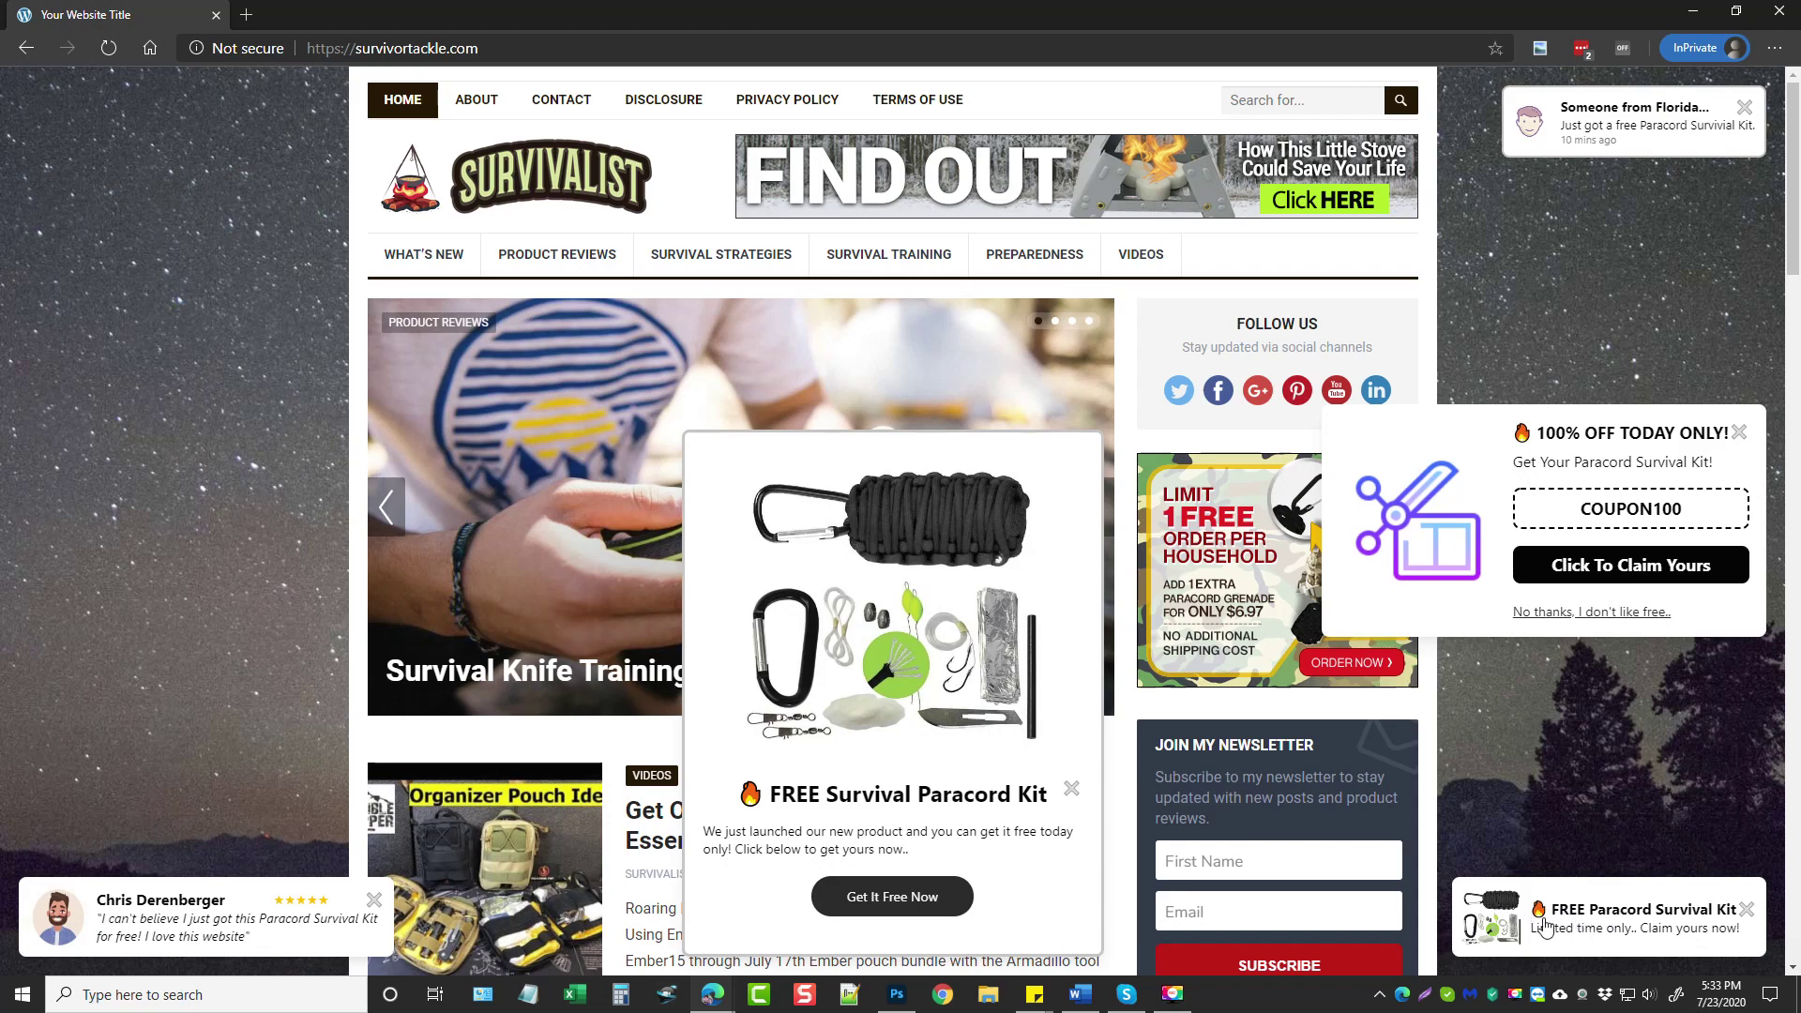
View the offer page linked from the limited-time kit notification and from the customer review notification, closing its tab each time
click(1538, 926)
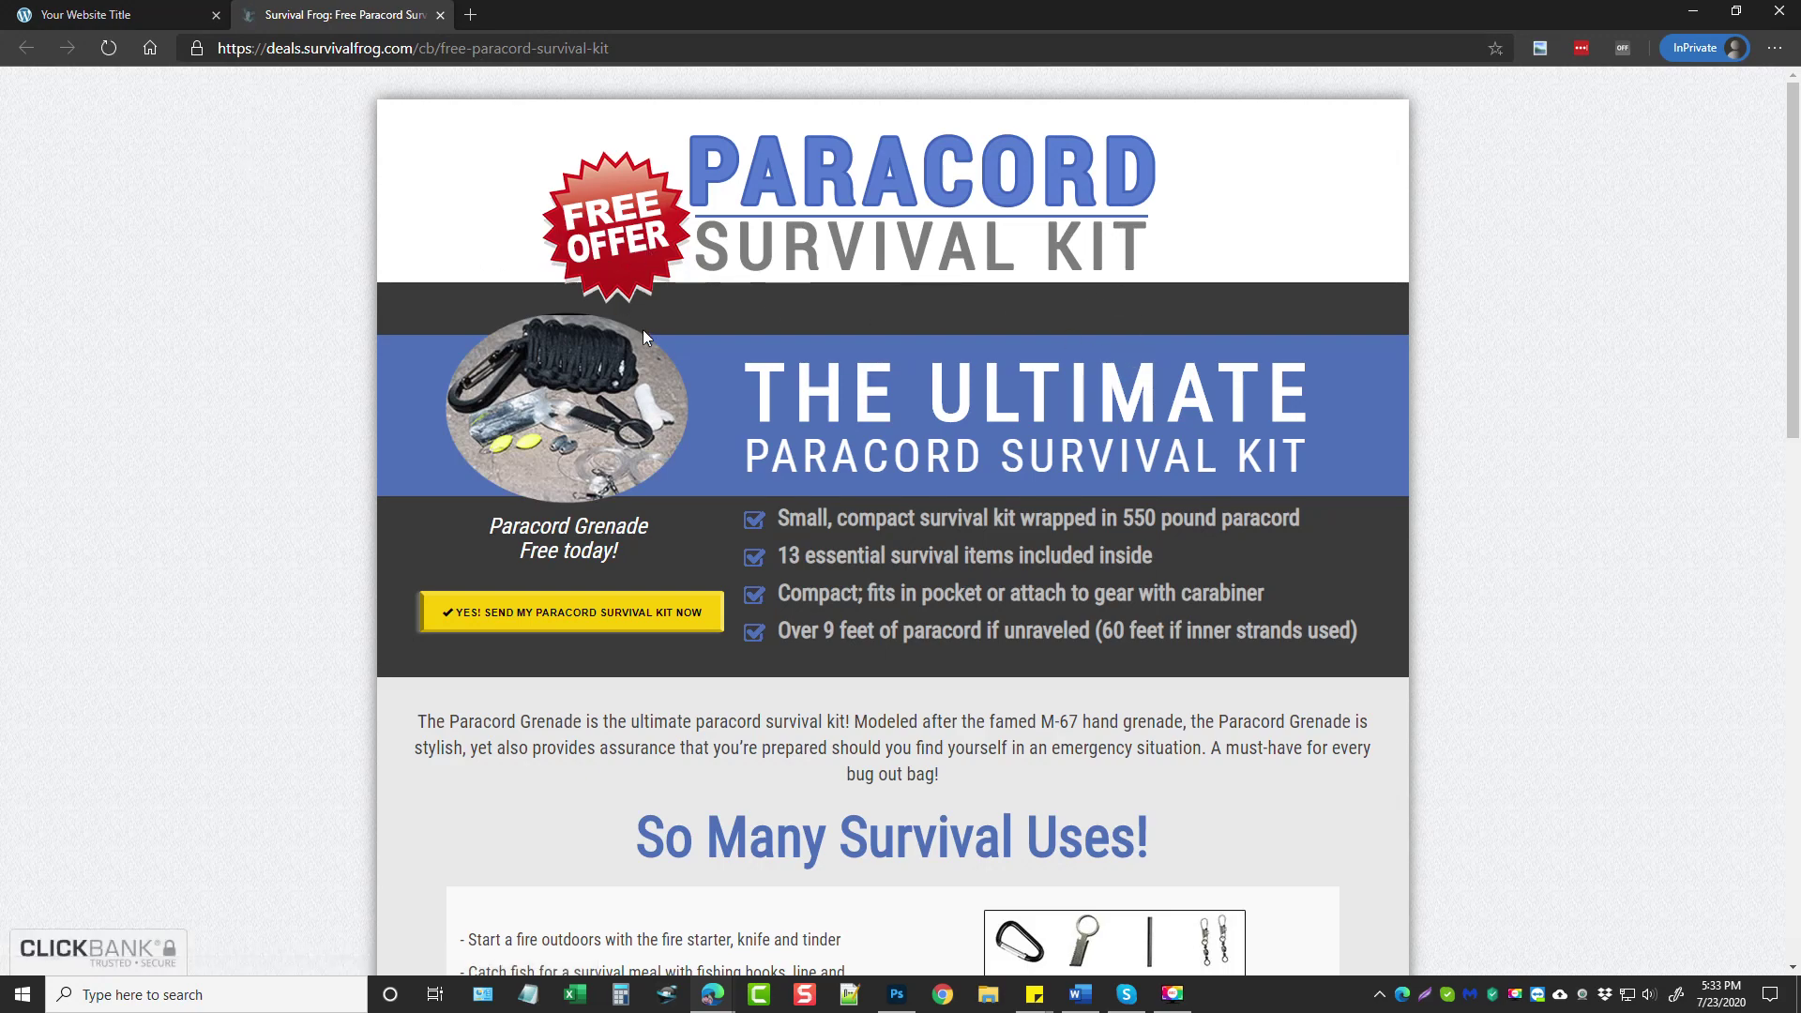
scroll(897, 500, down, 5)
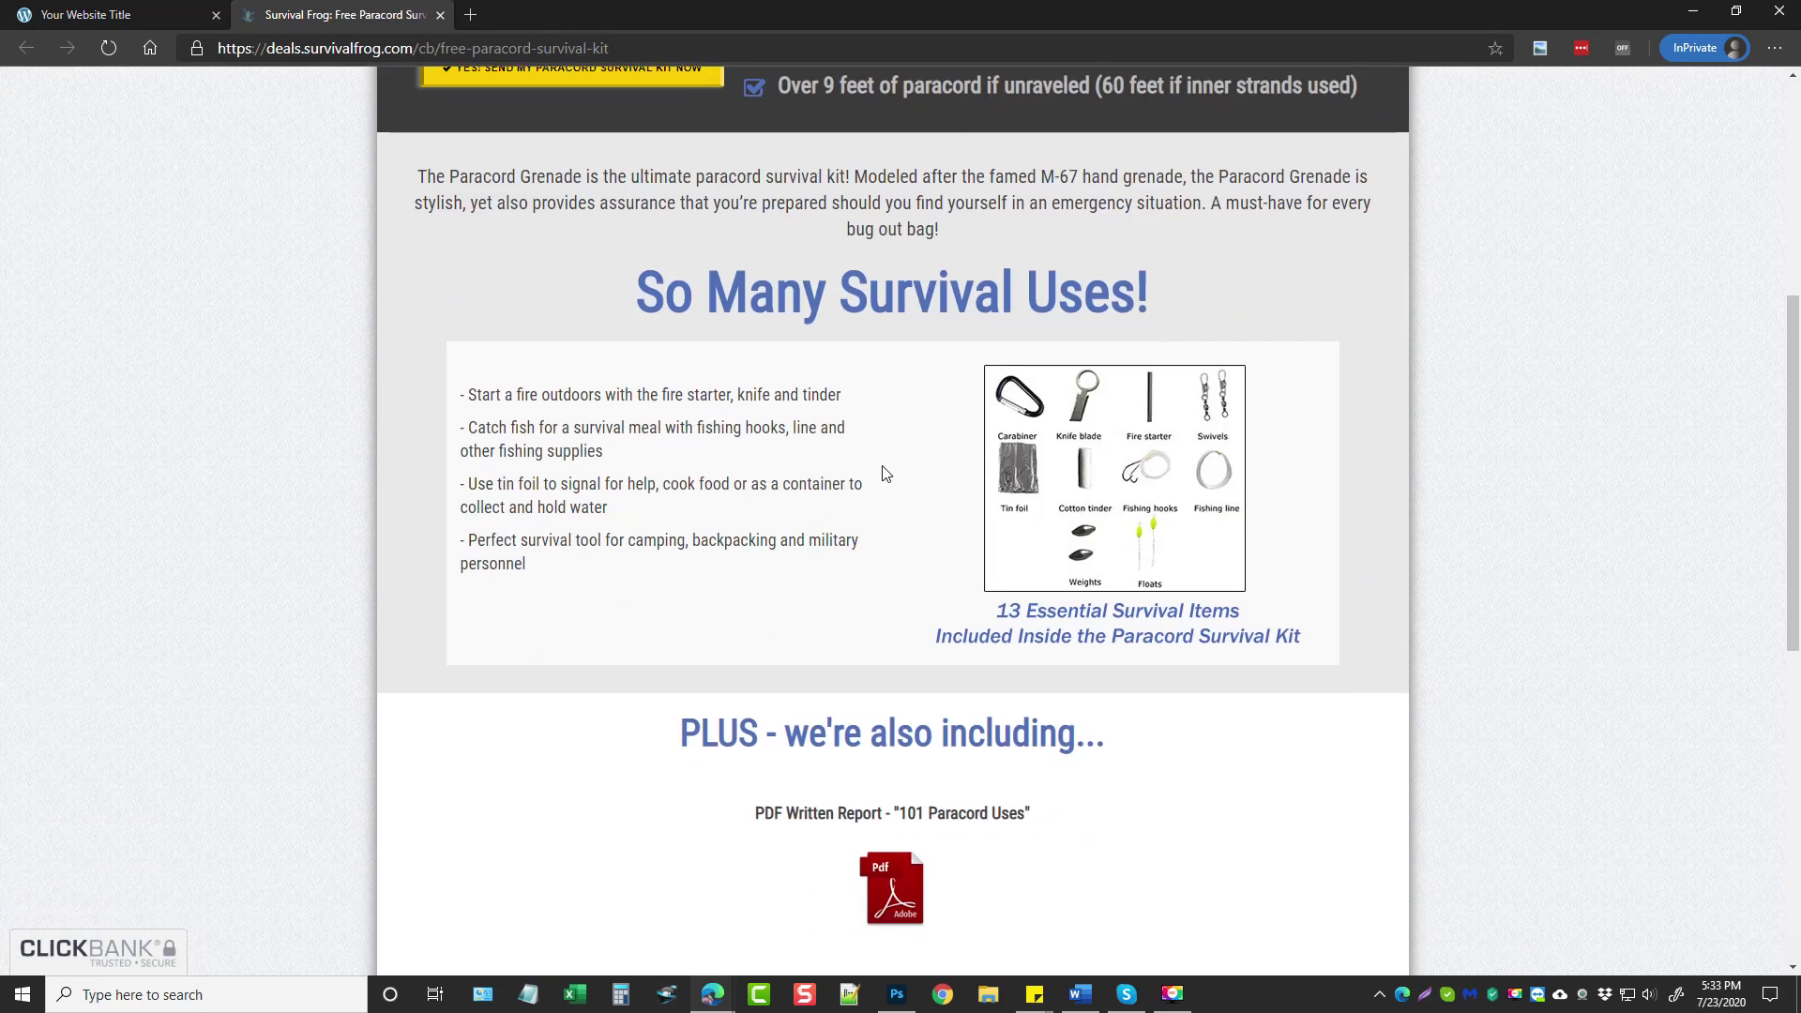
click(440, 15)
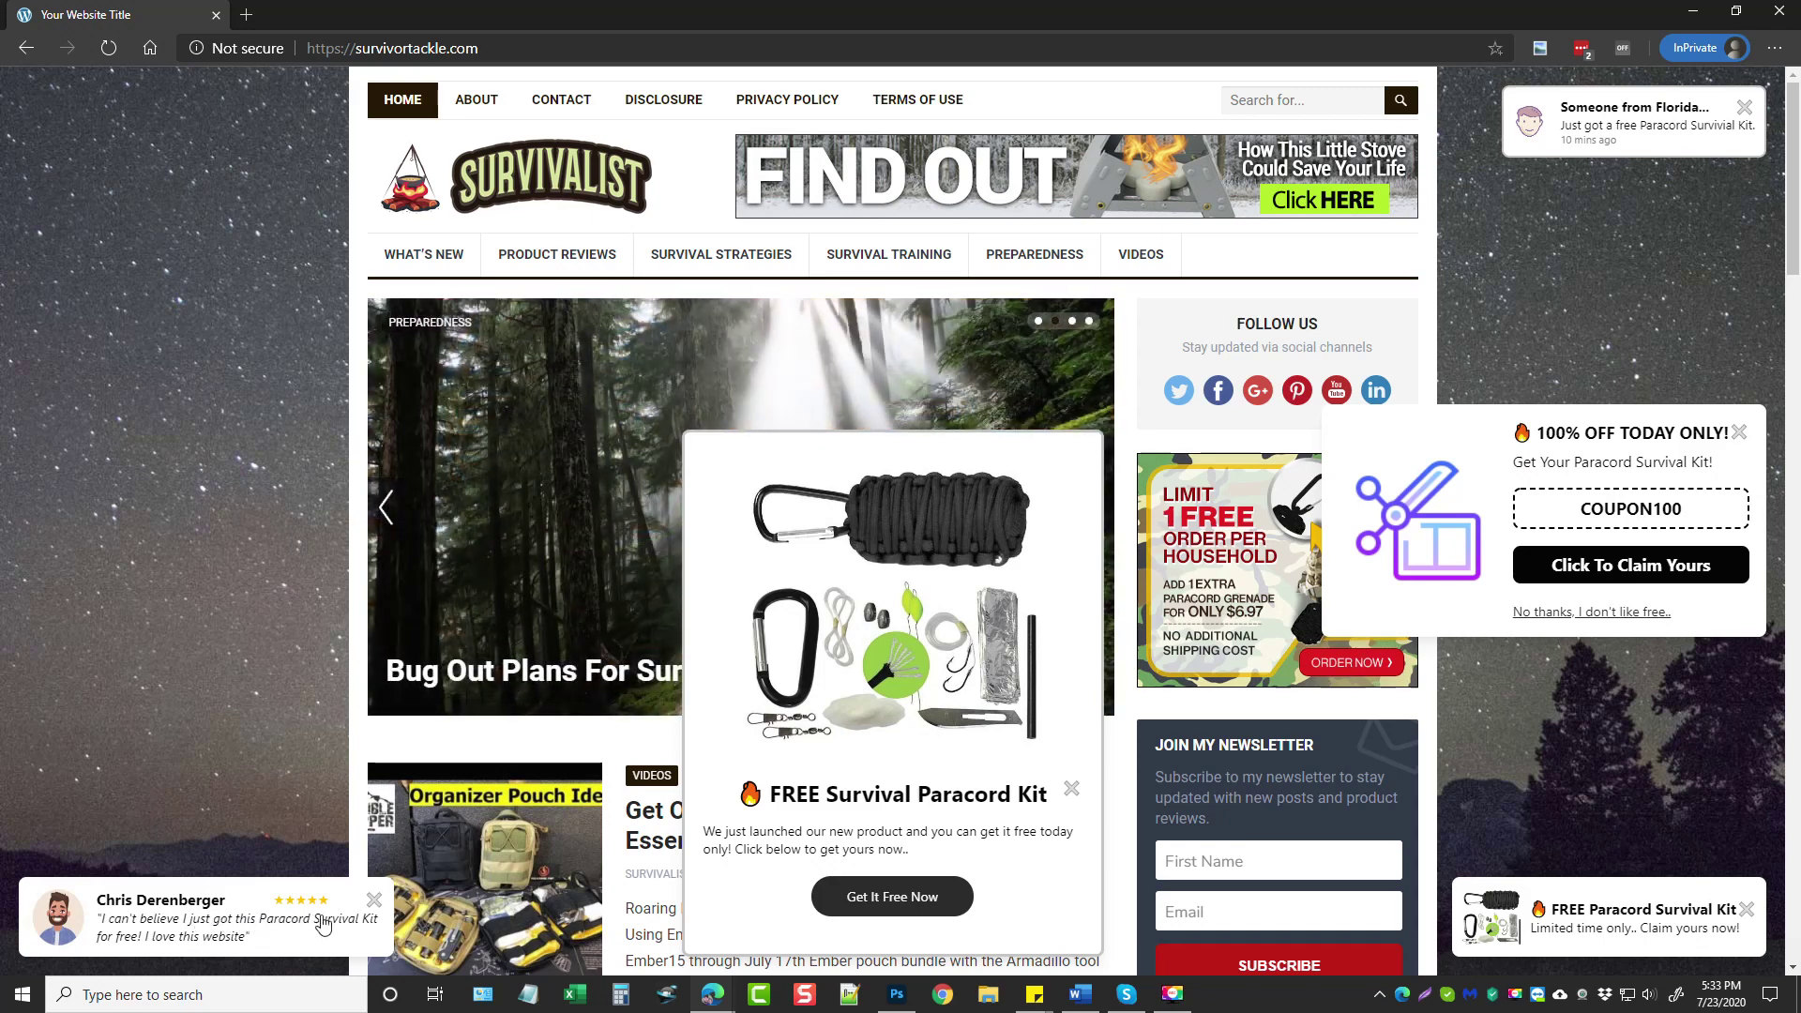
click(136, 929)
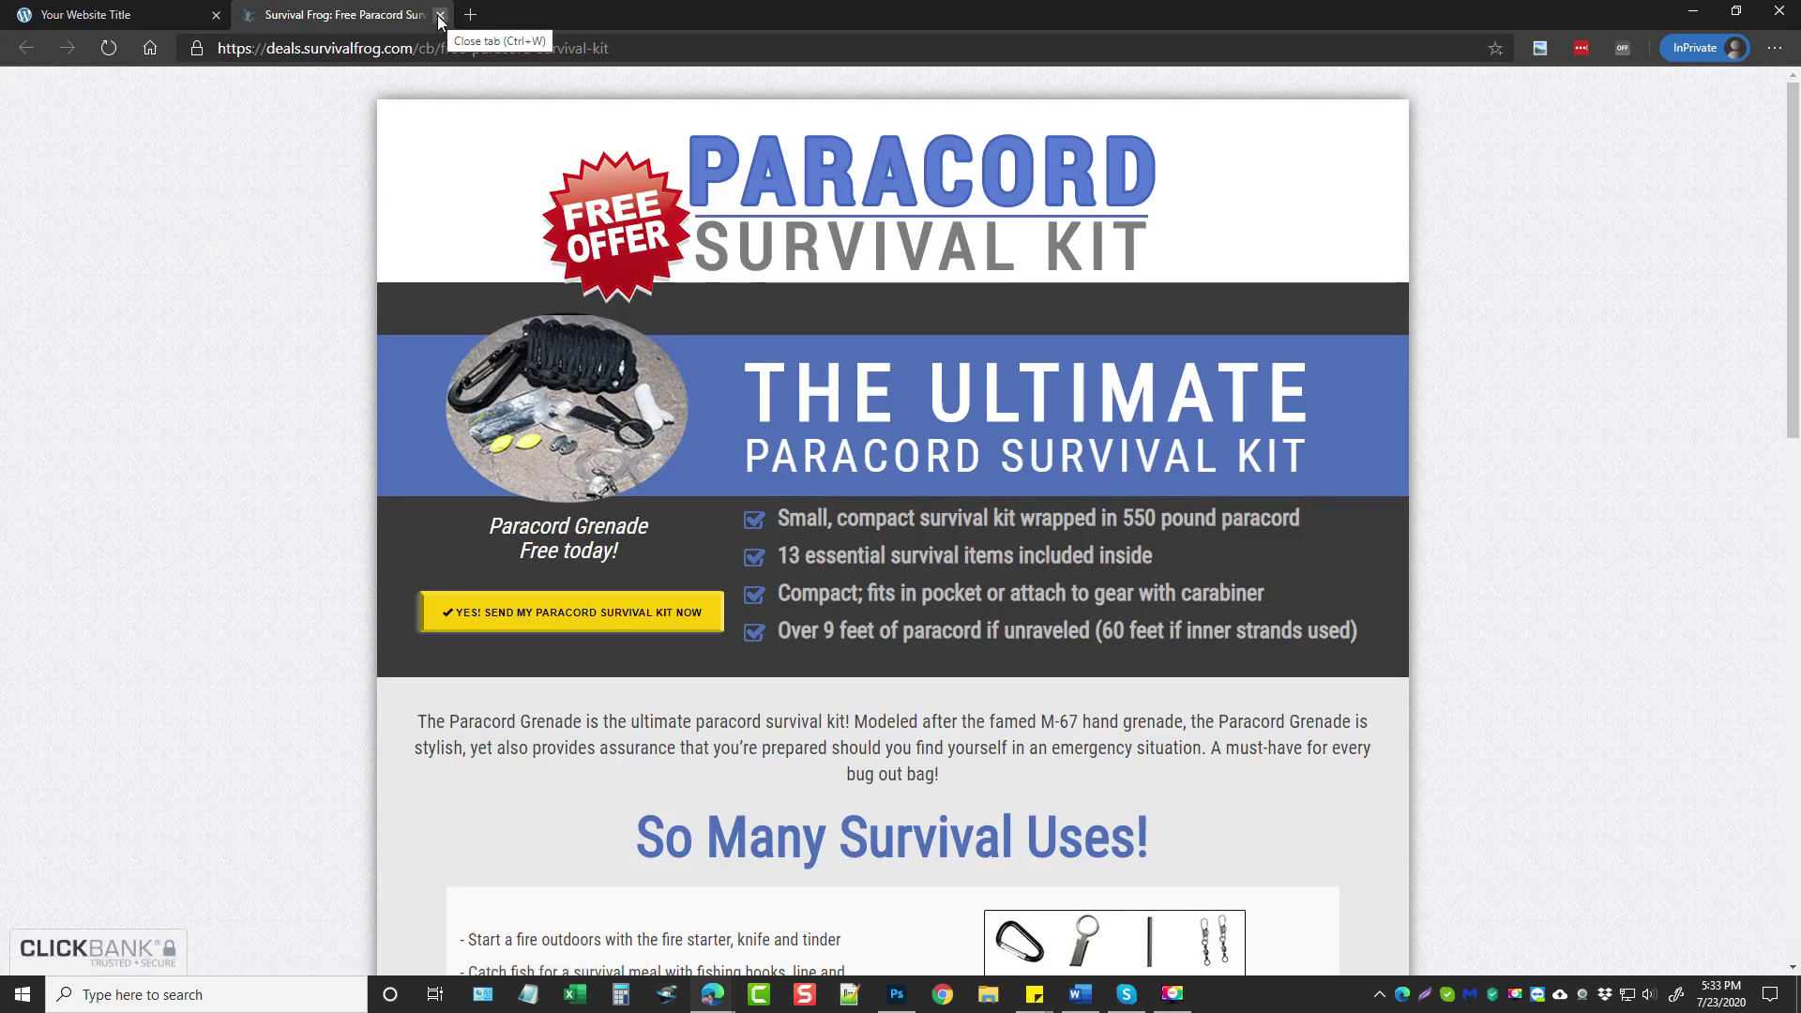
click(439, 15)
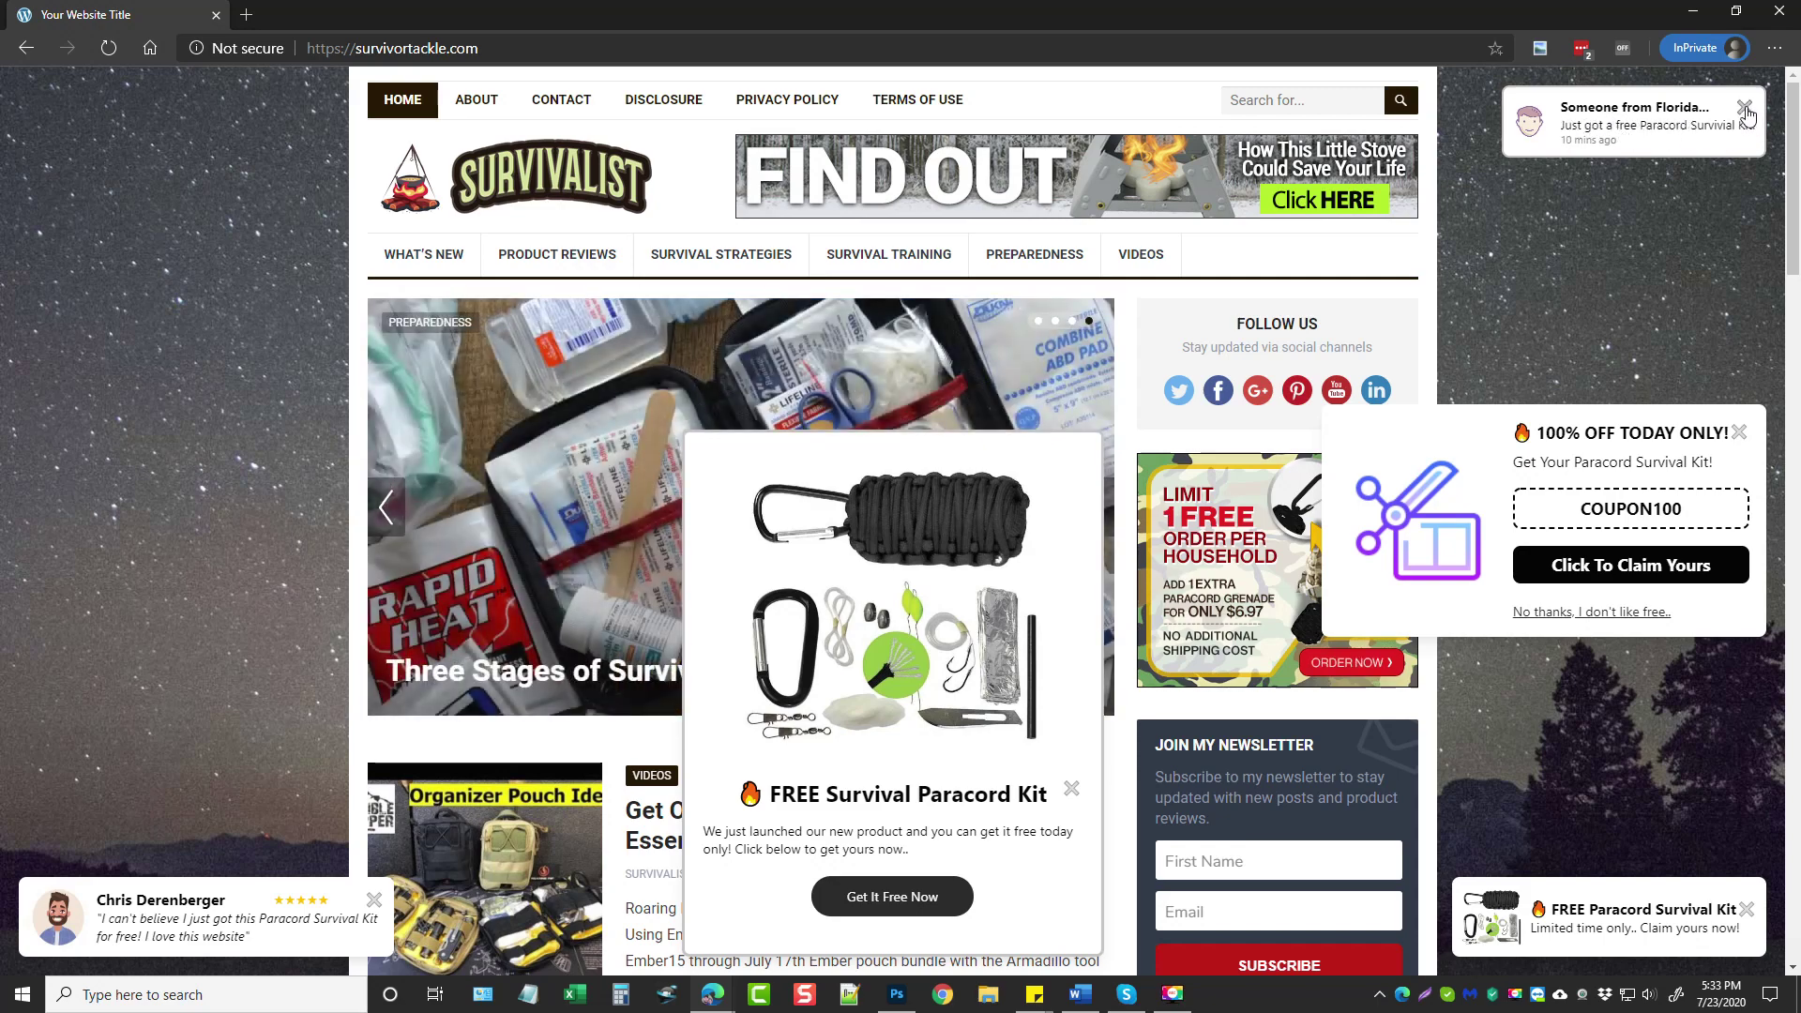
Dismiss the latest conversion, coupon, limited-time offer and call-to-action popups on the home page
click(1744, 109)
click(1738, 433)
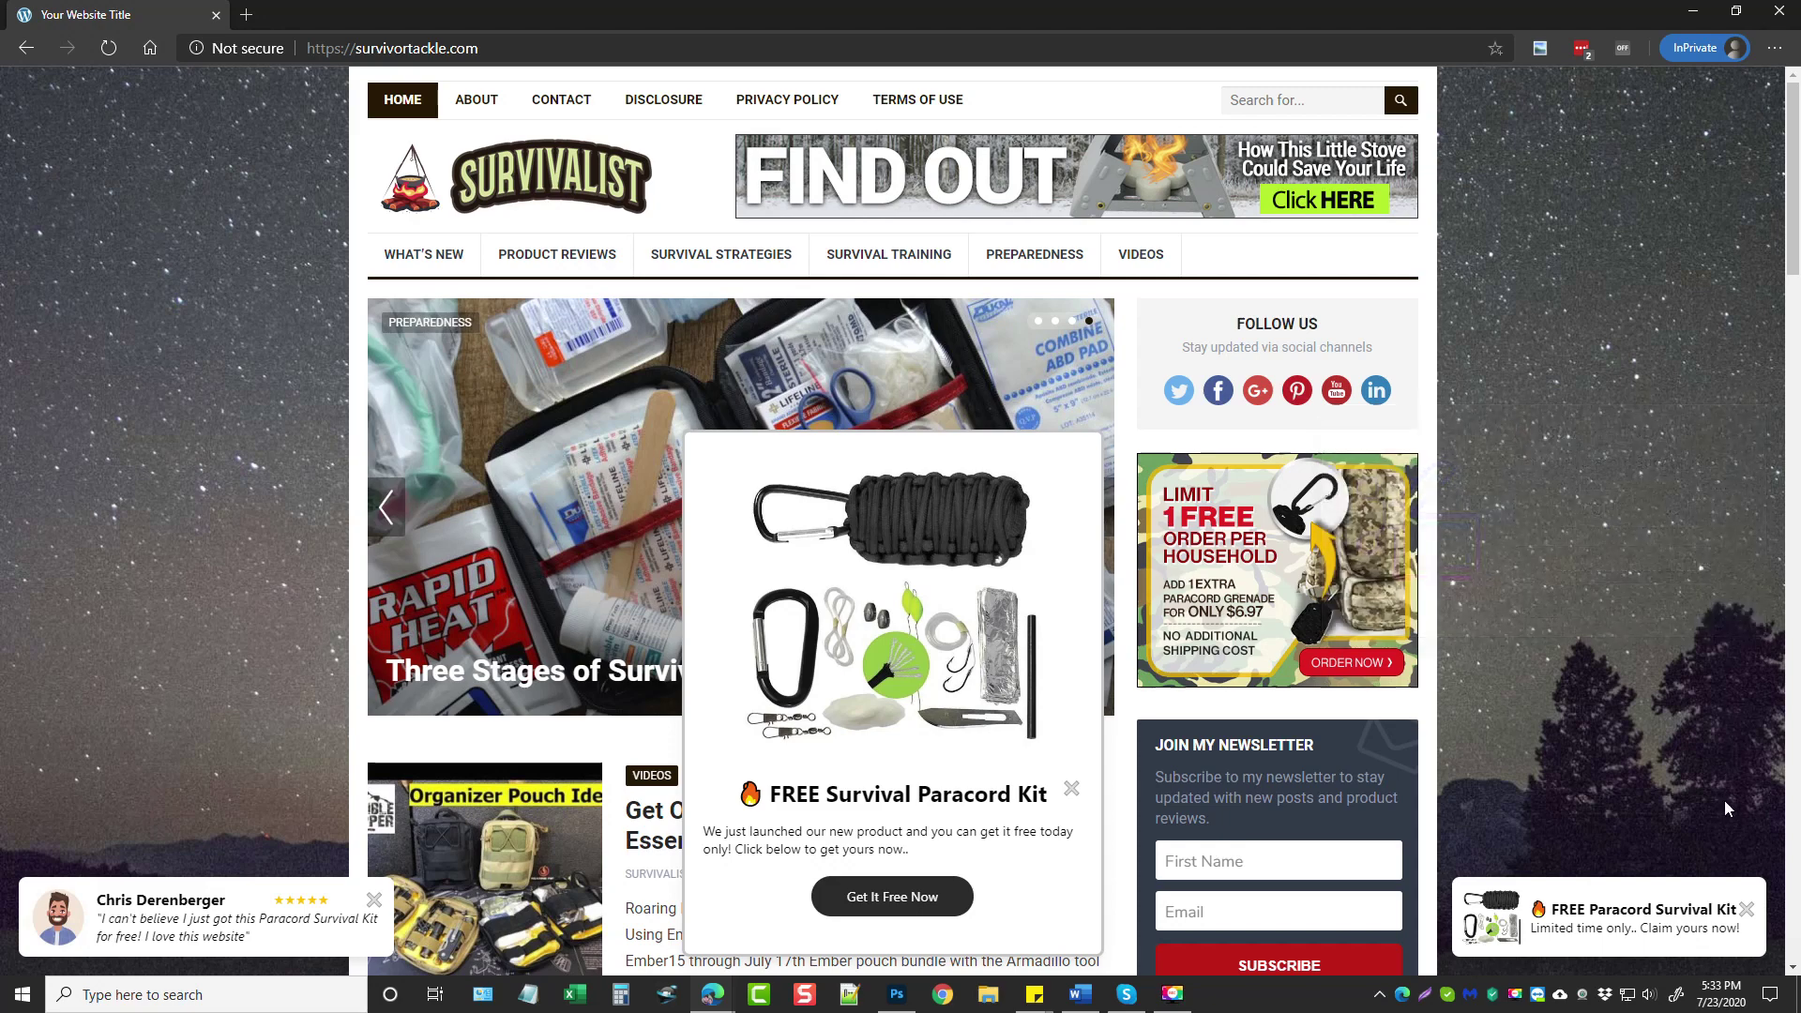
click(1745, 910)
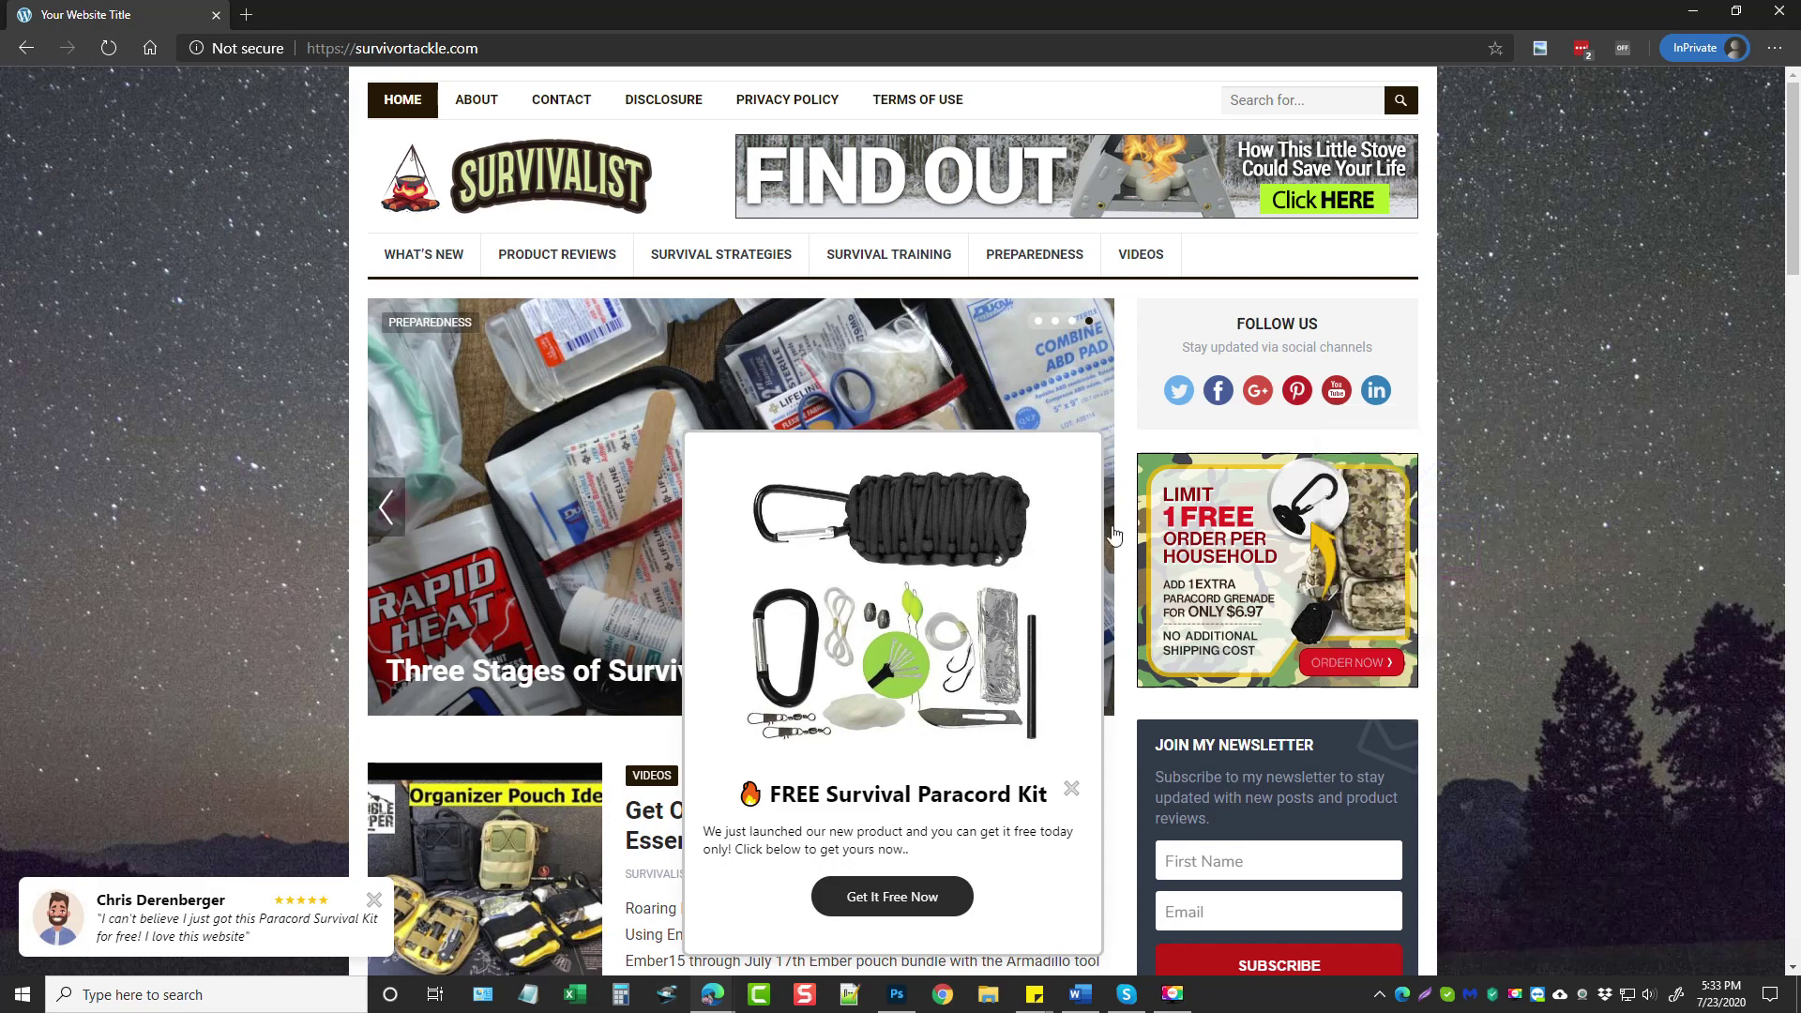
click(1071, 793)
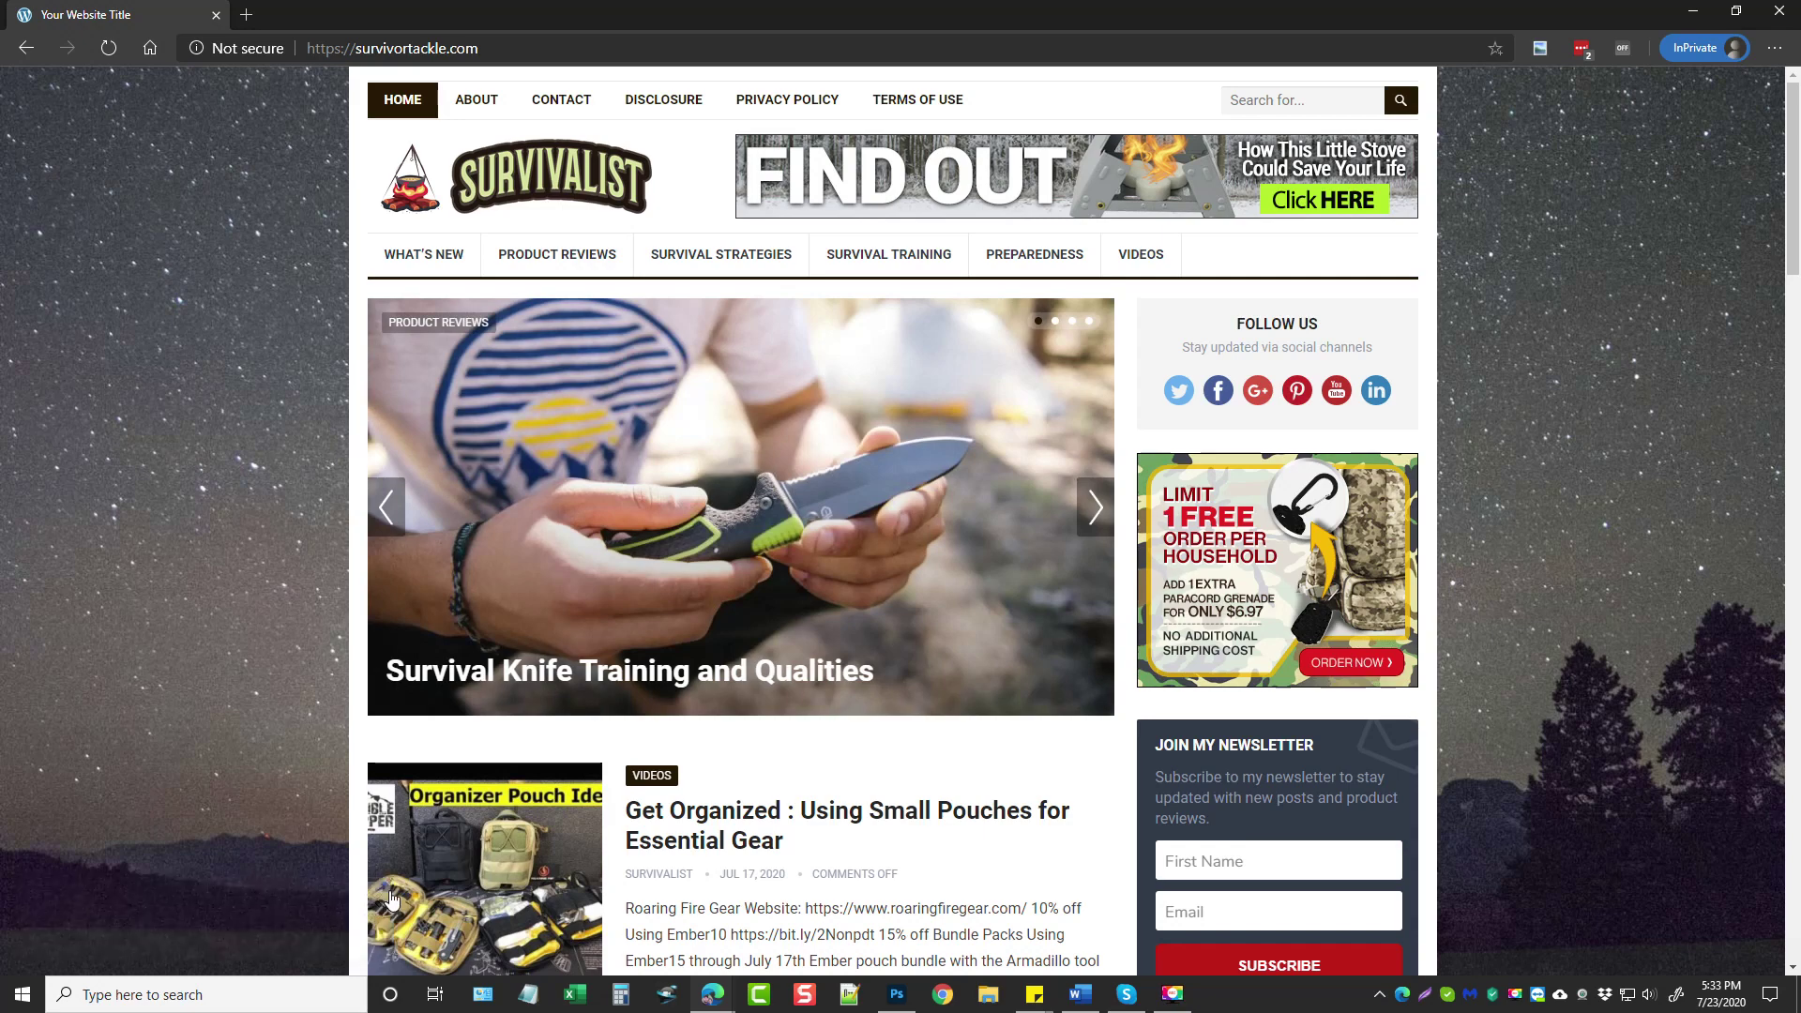
Switch to Marketers Boost, open the account's Install Script page and select the whole pixel code snippet
drag(459, 178, 964, 1)
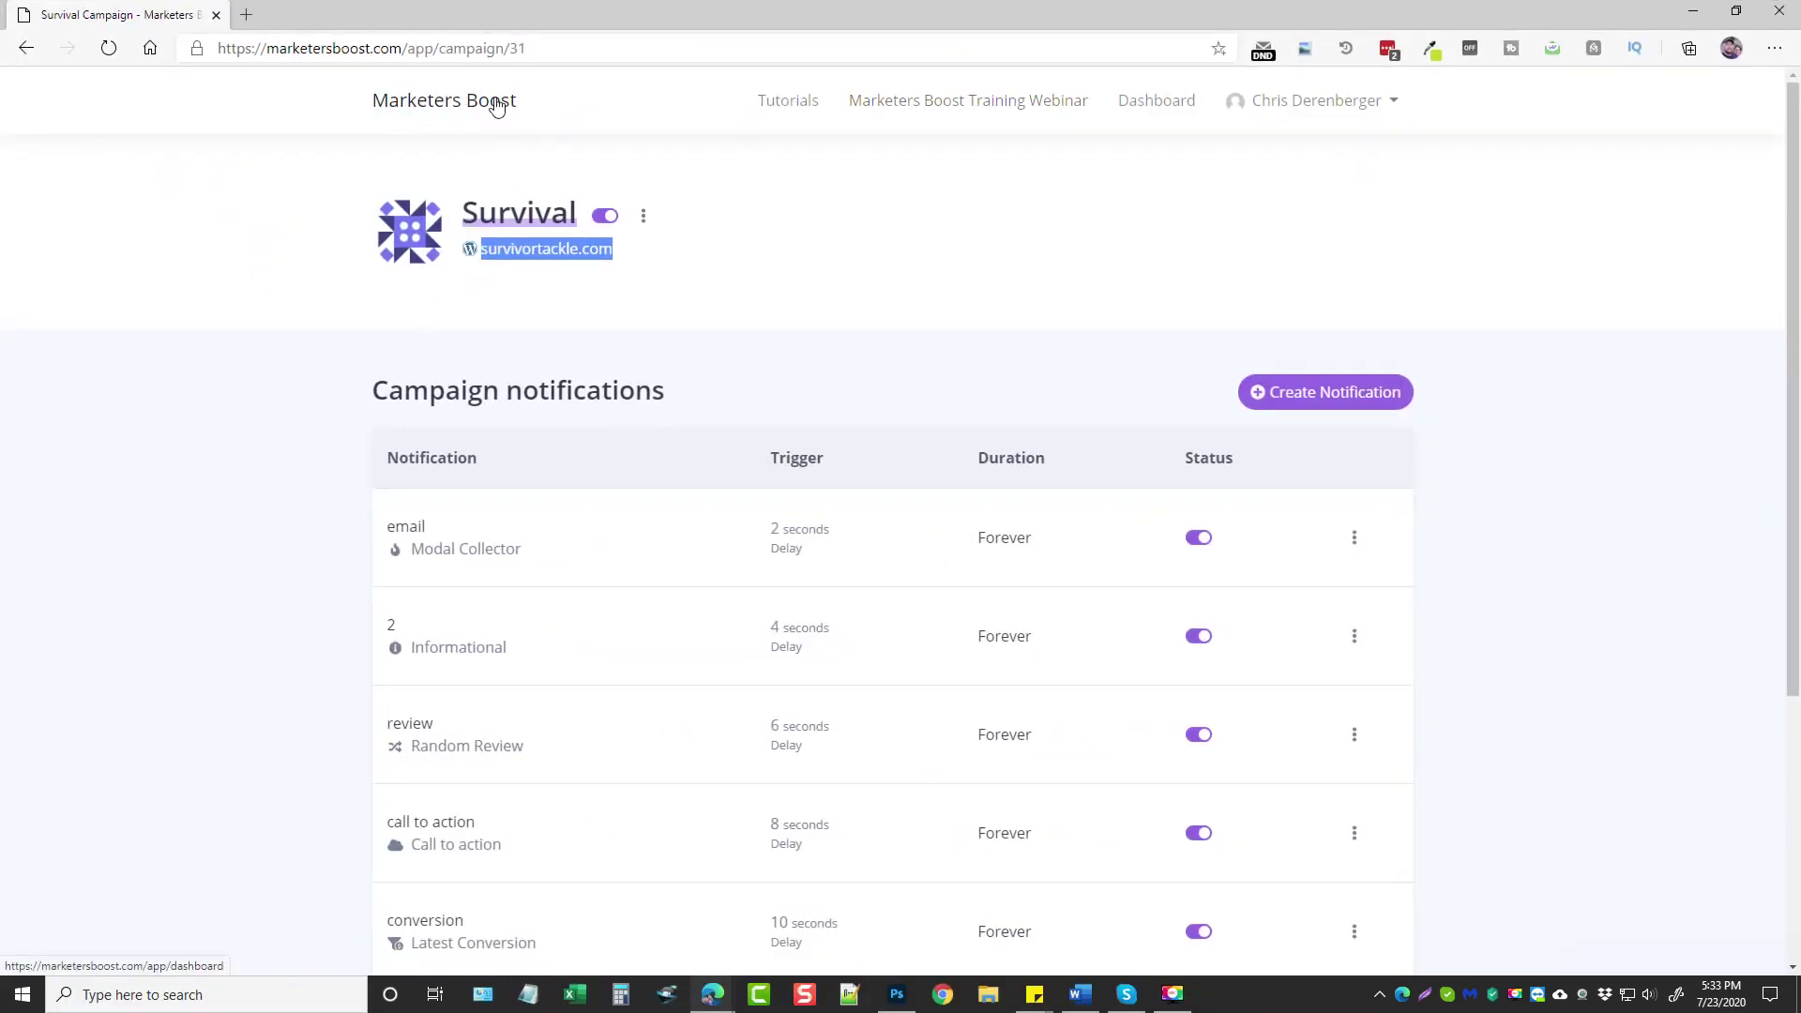
click(750, 273)
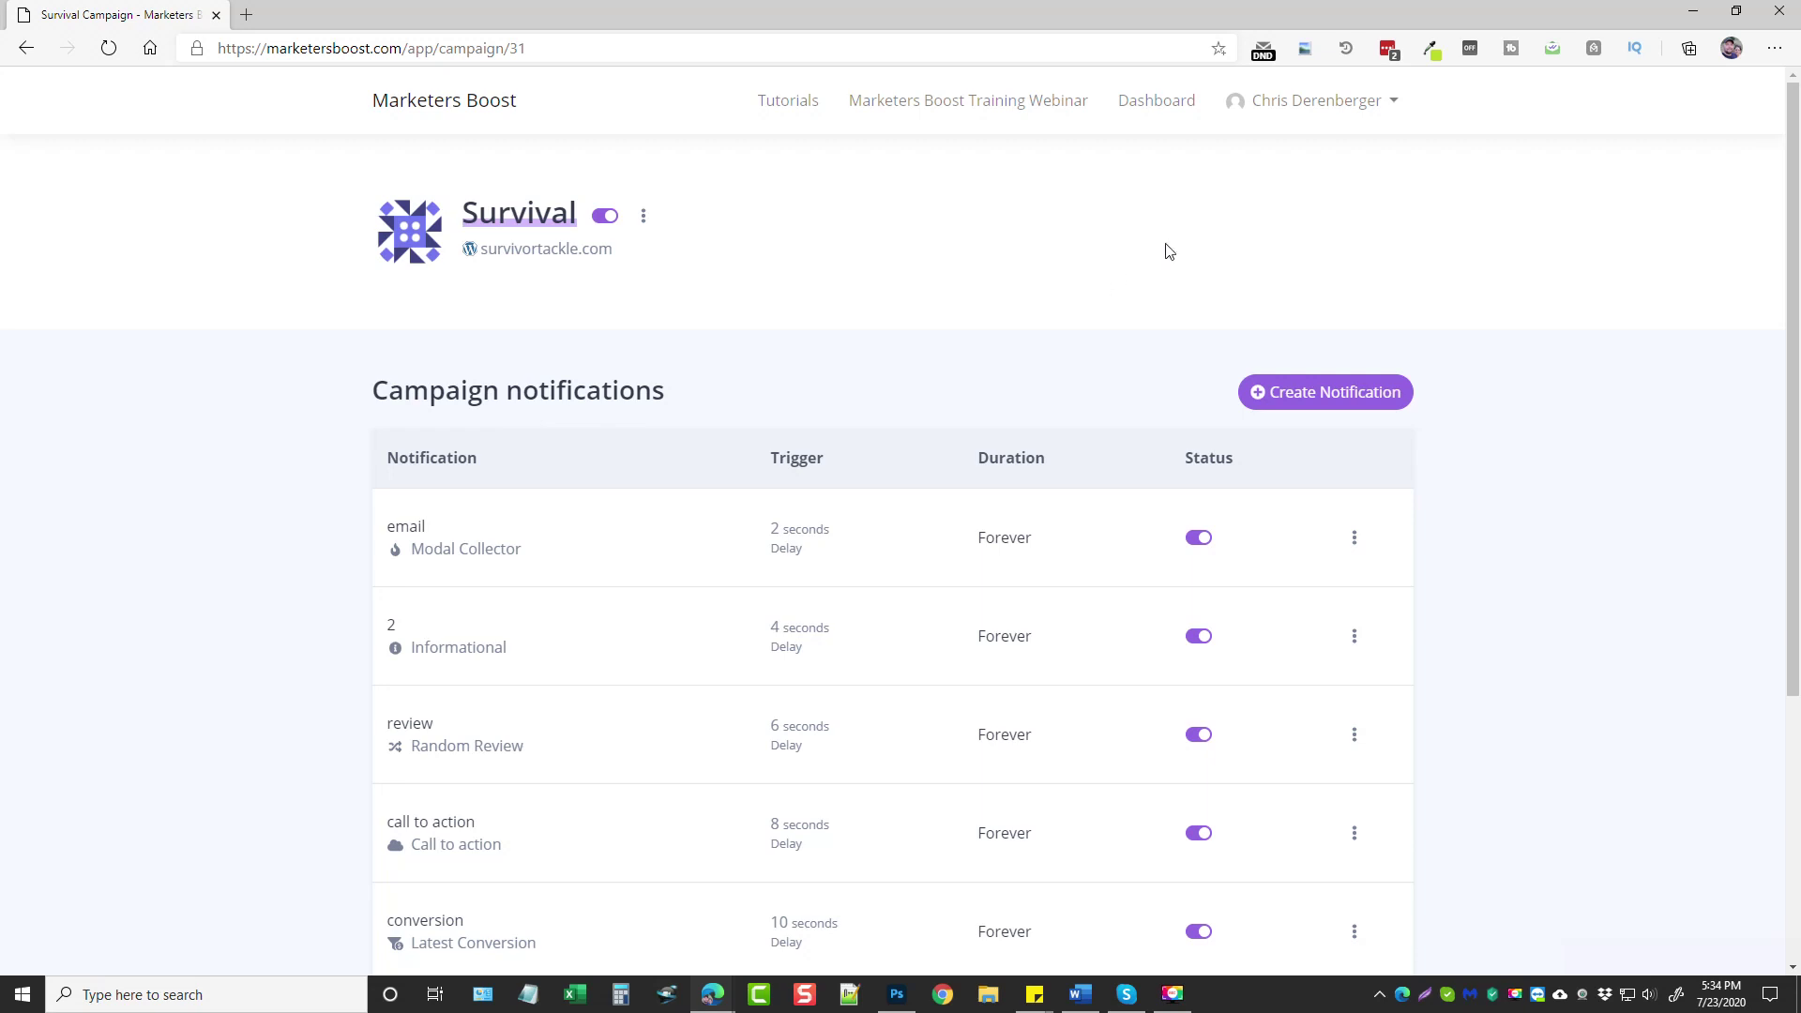
click(1370, 105)
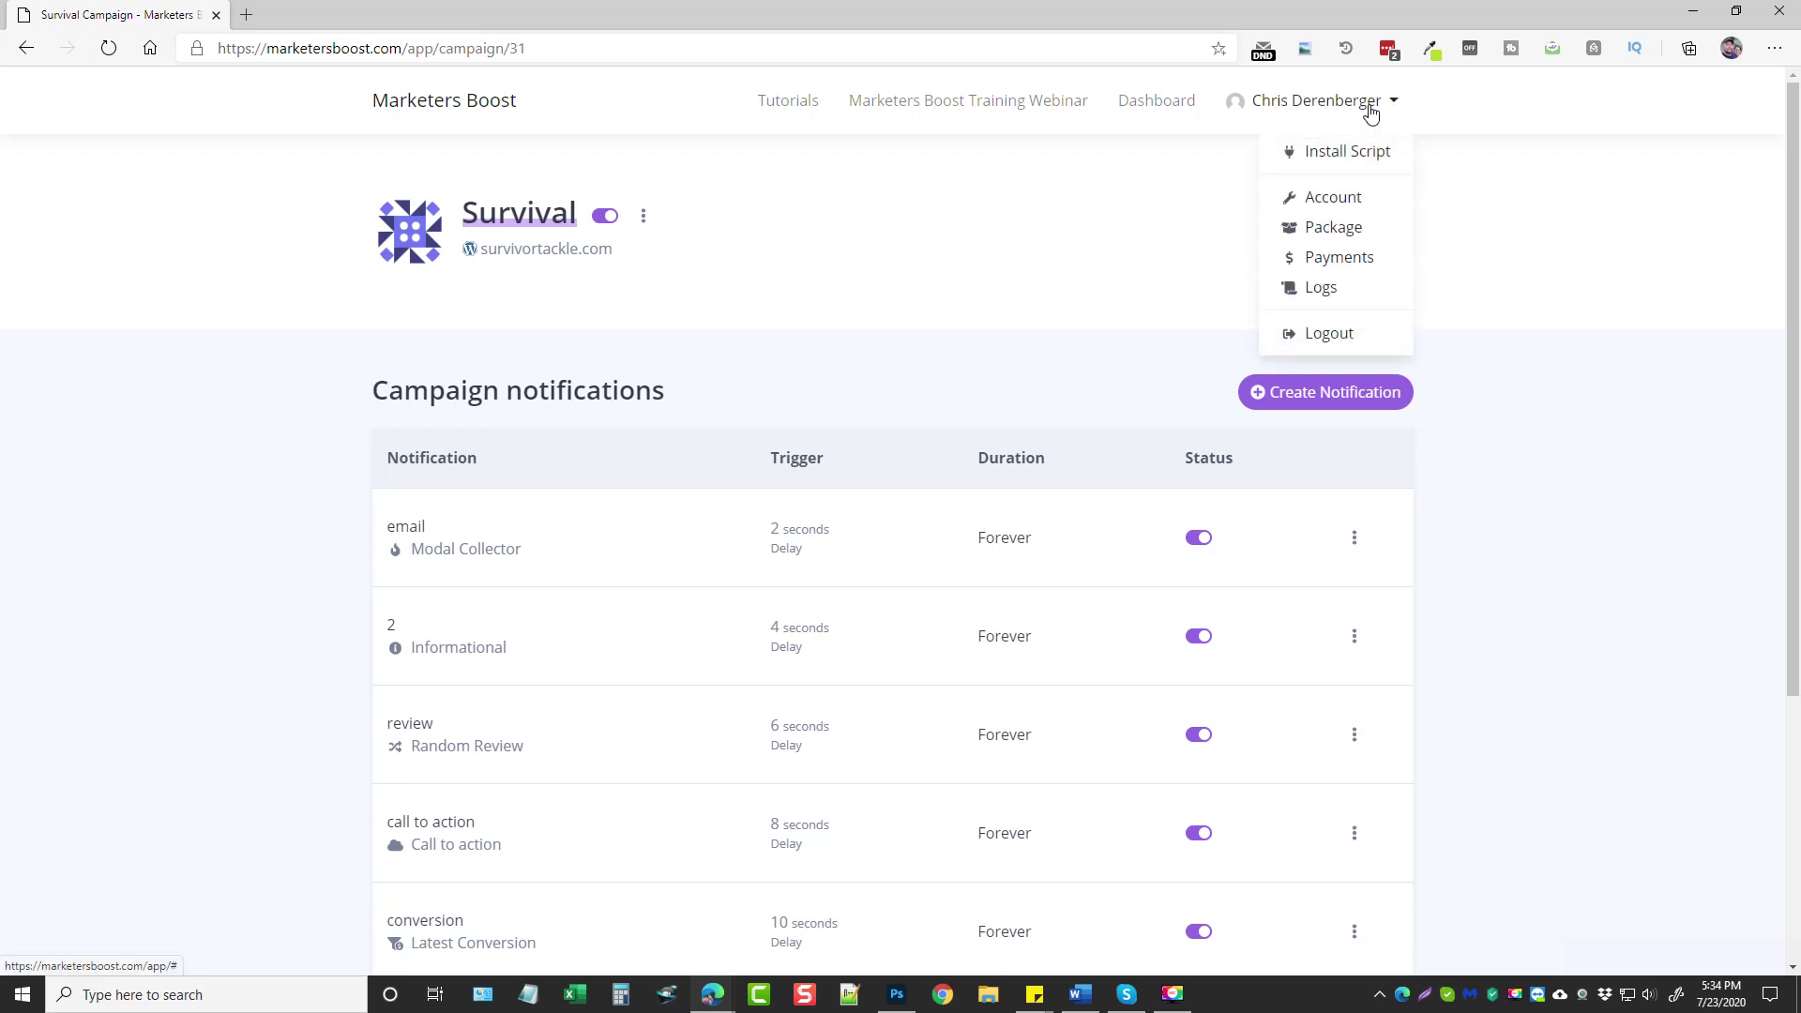
click(1344, 157)
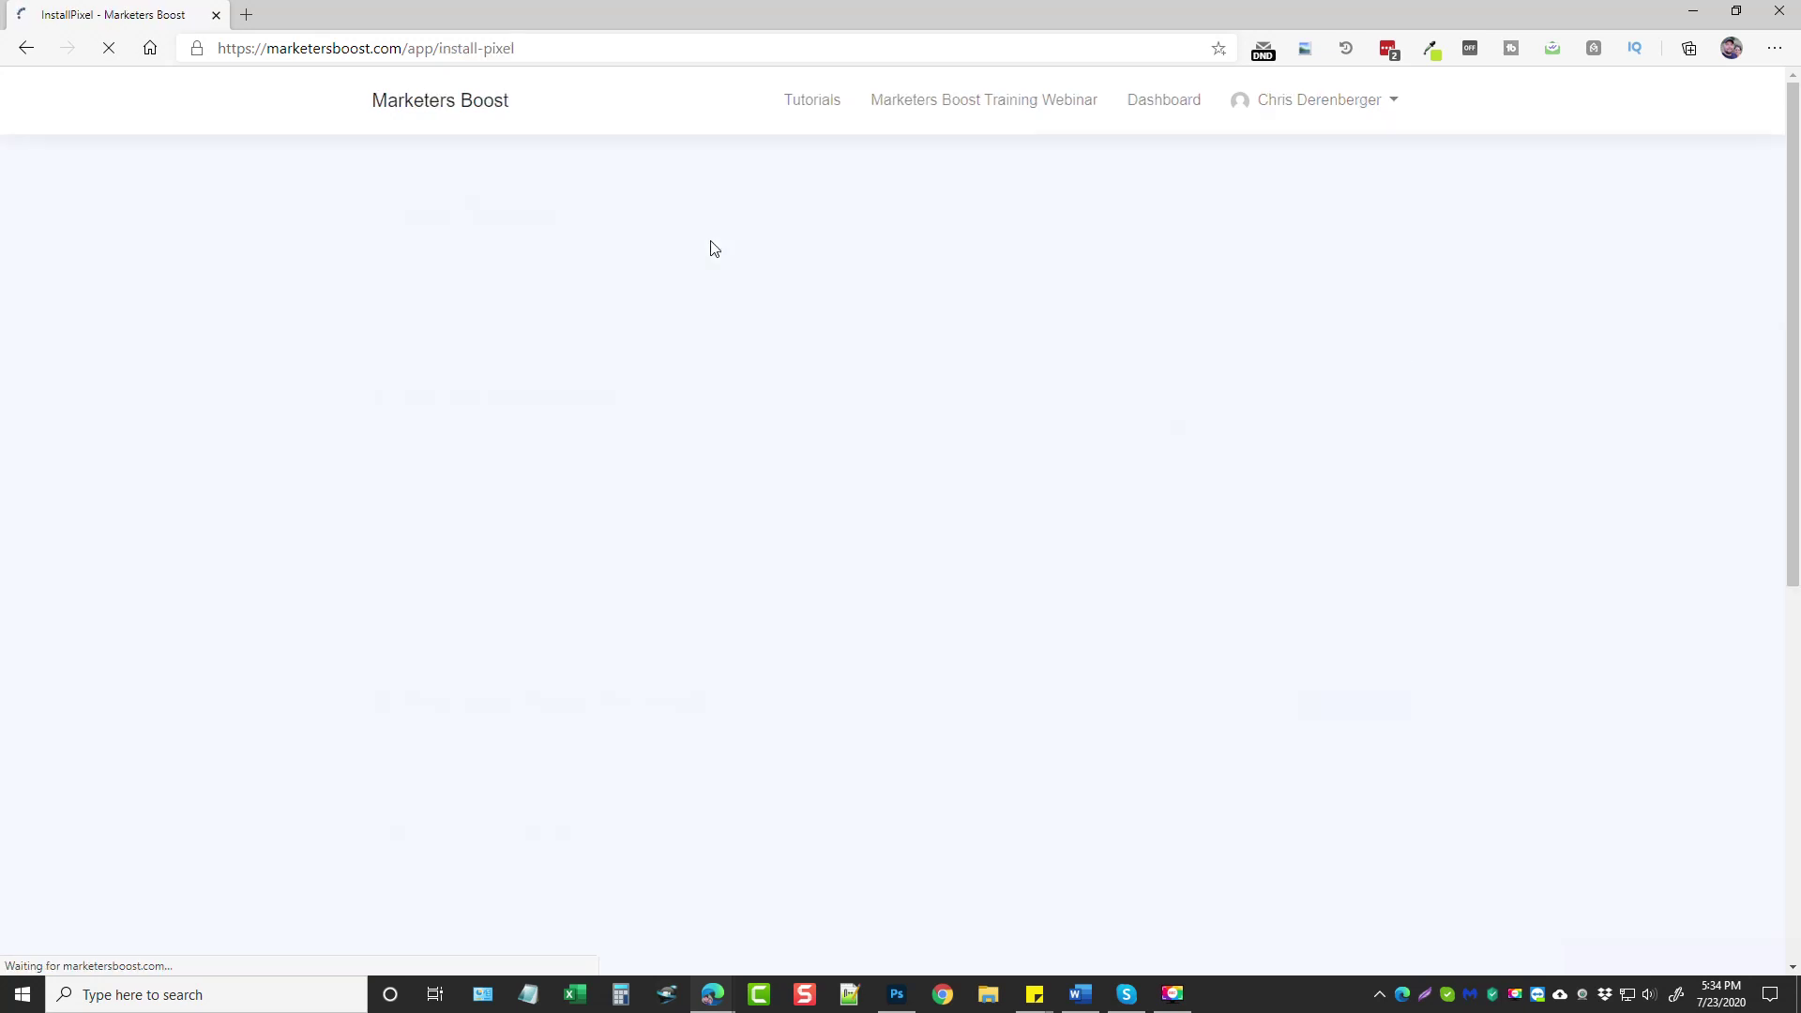
scroll(317, 413, down, 1)
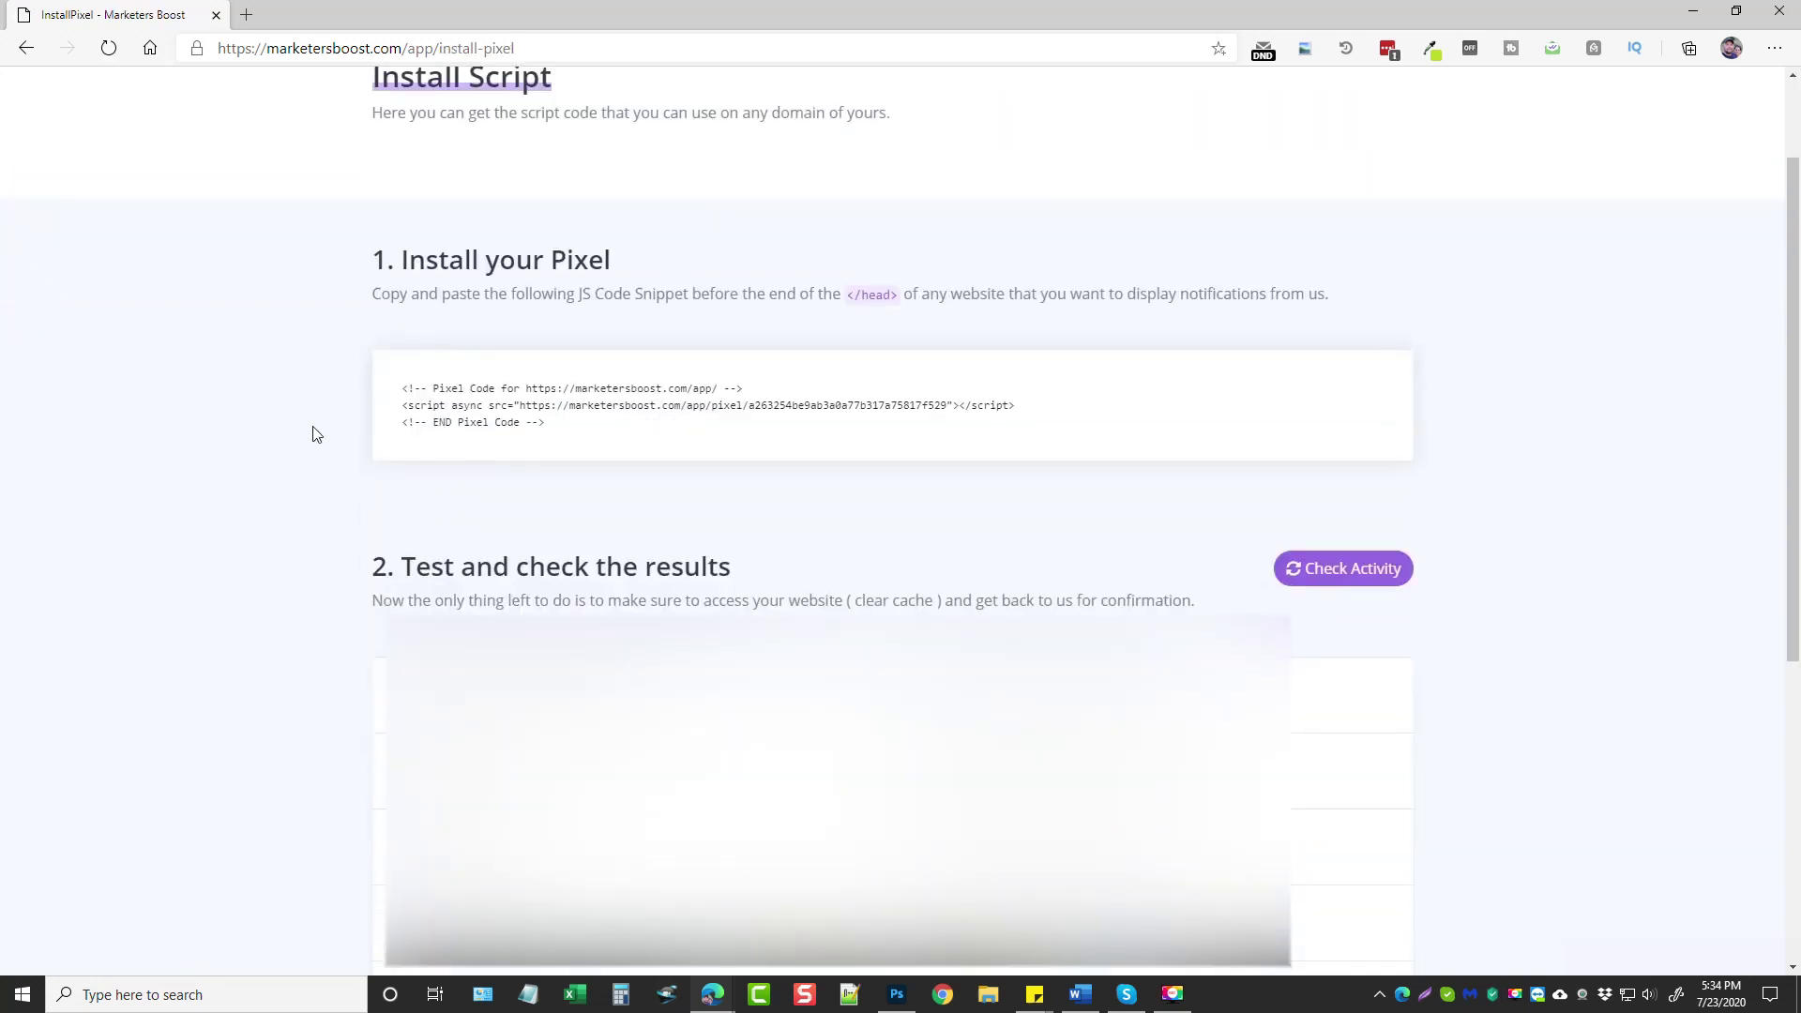
drag(439, 386, 545, 424)
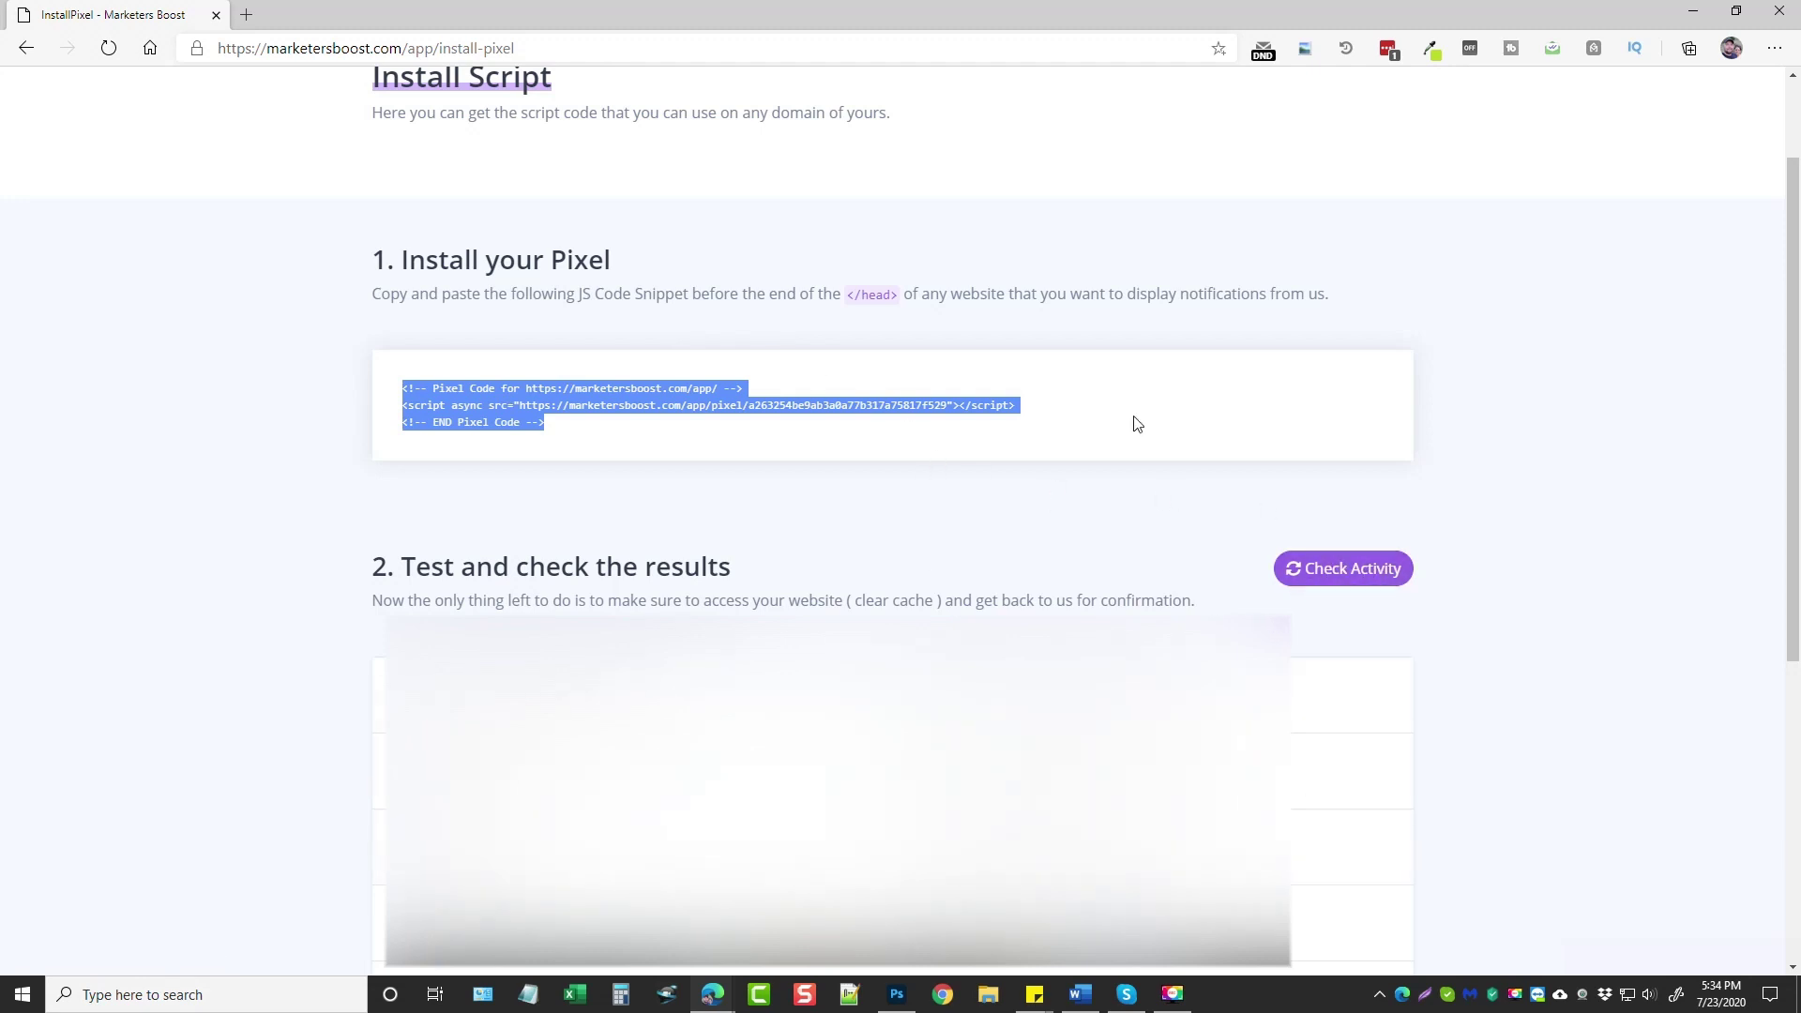
Return to the dashboard, open the Survival campaign and review its notifications and their trigger delays
scroll(910, 525, up, 2)
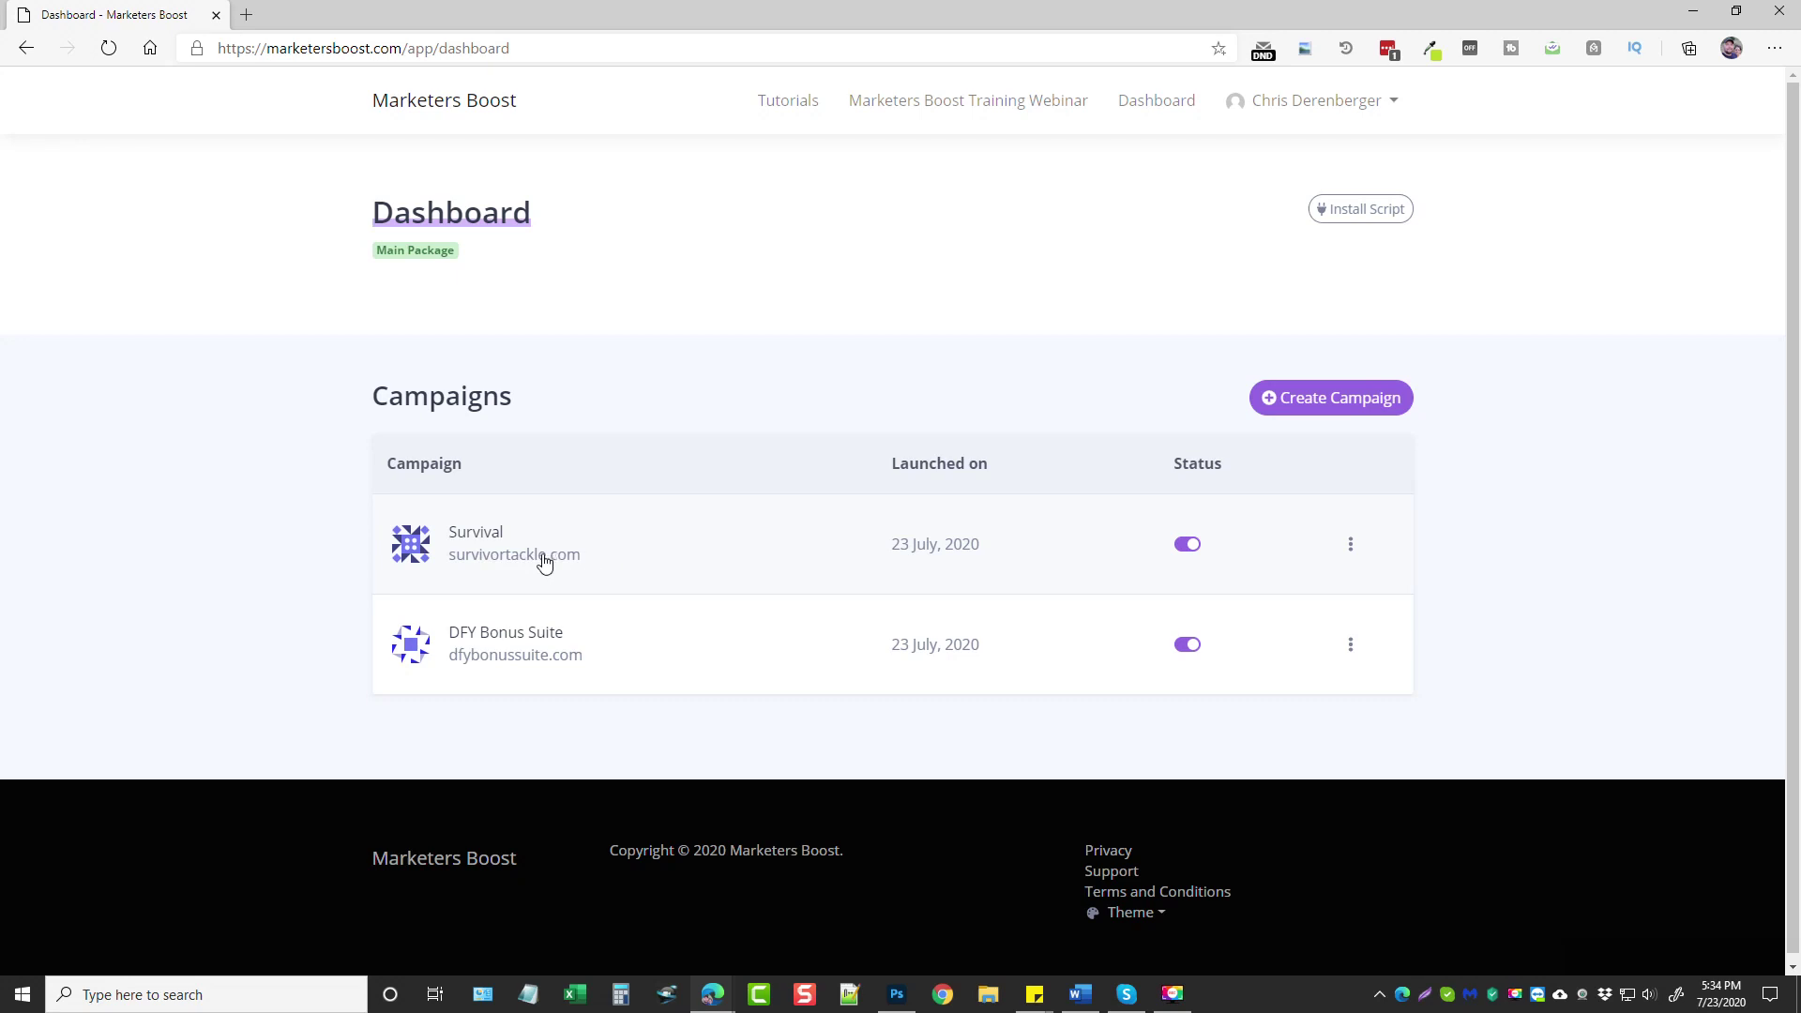
click(523, 560)
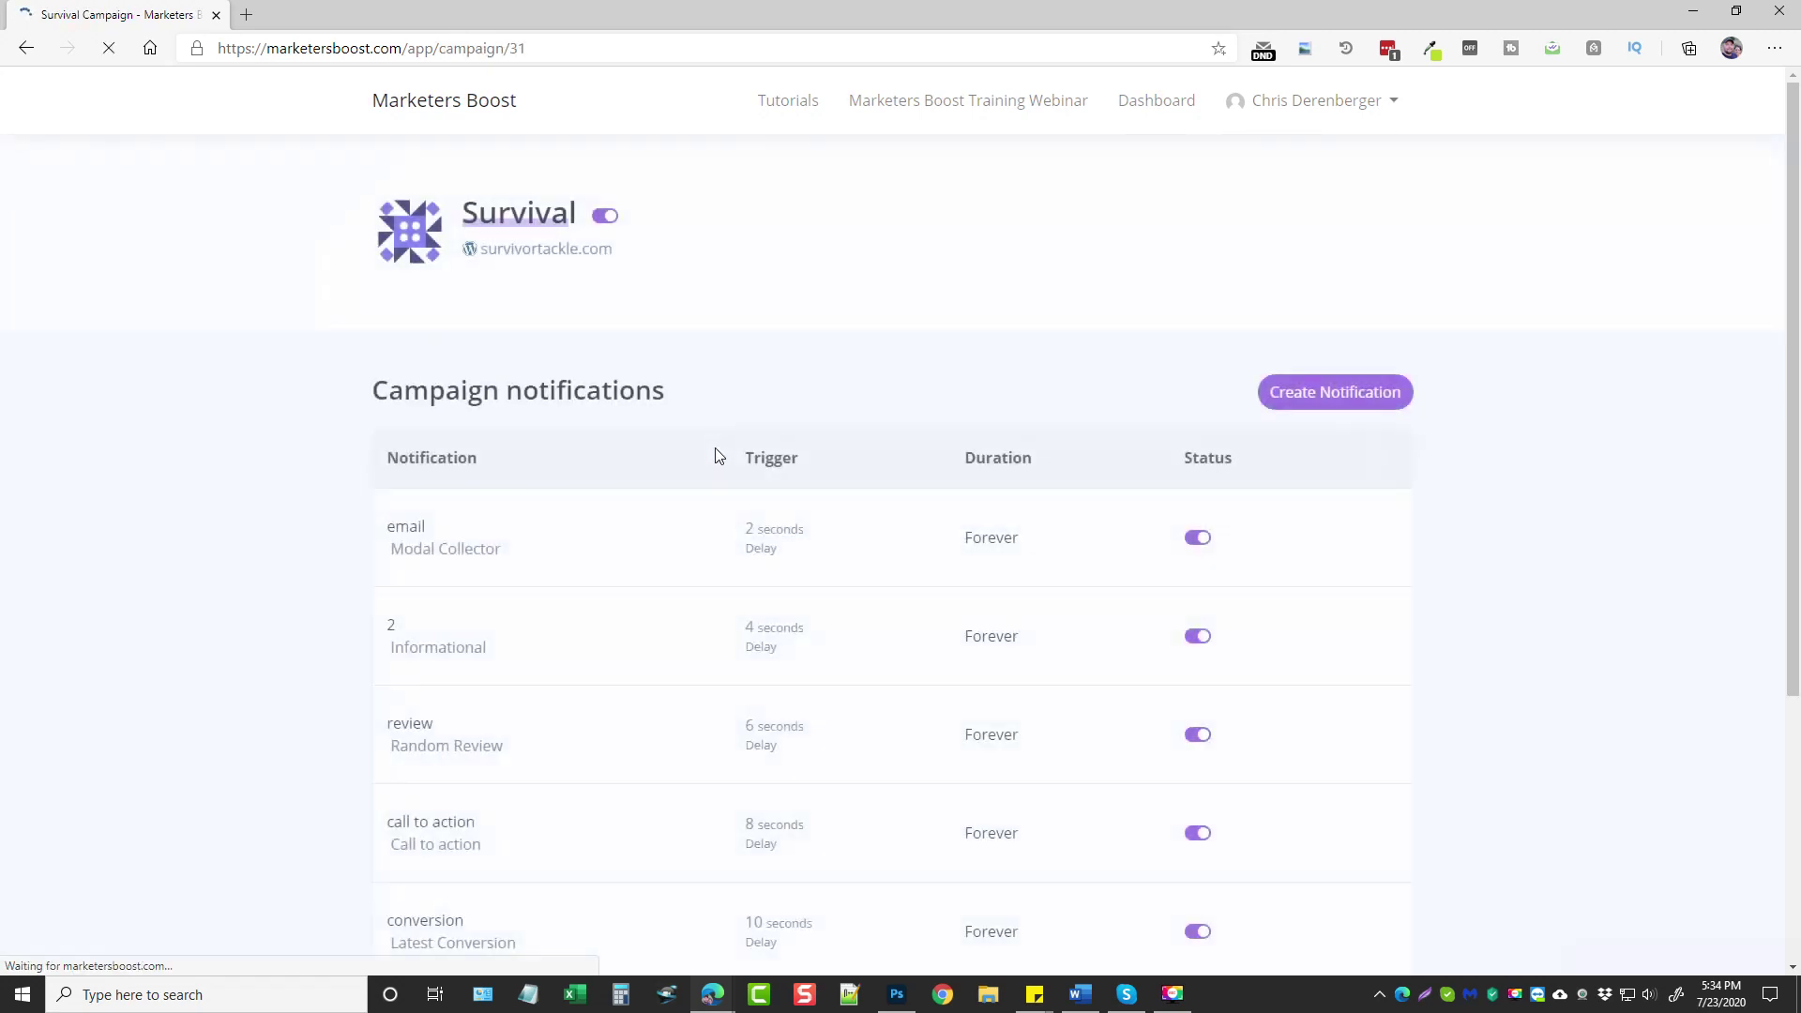
scroll(627, 538, down, 2)
scroll(559, 543, down, 3)
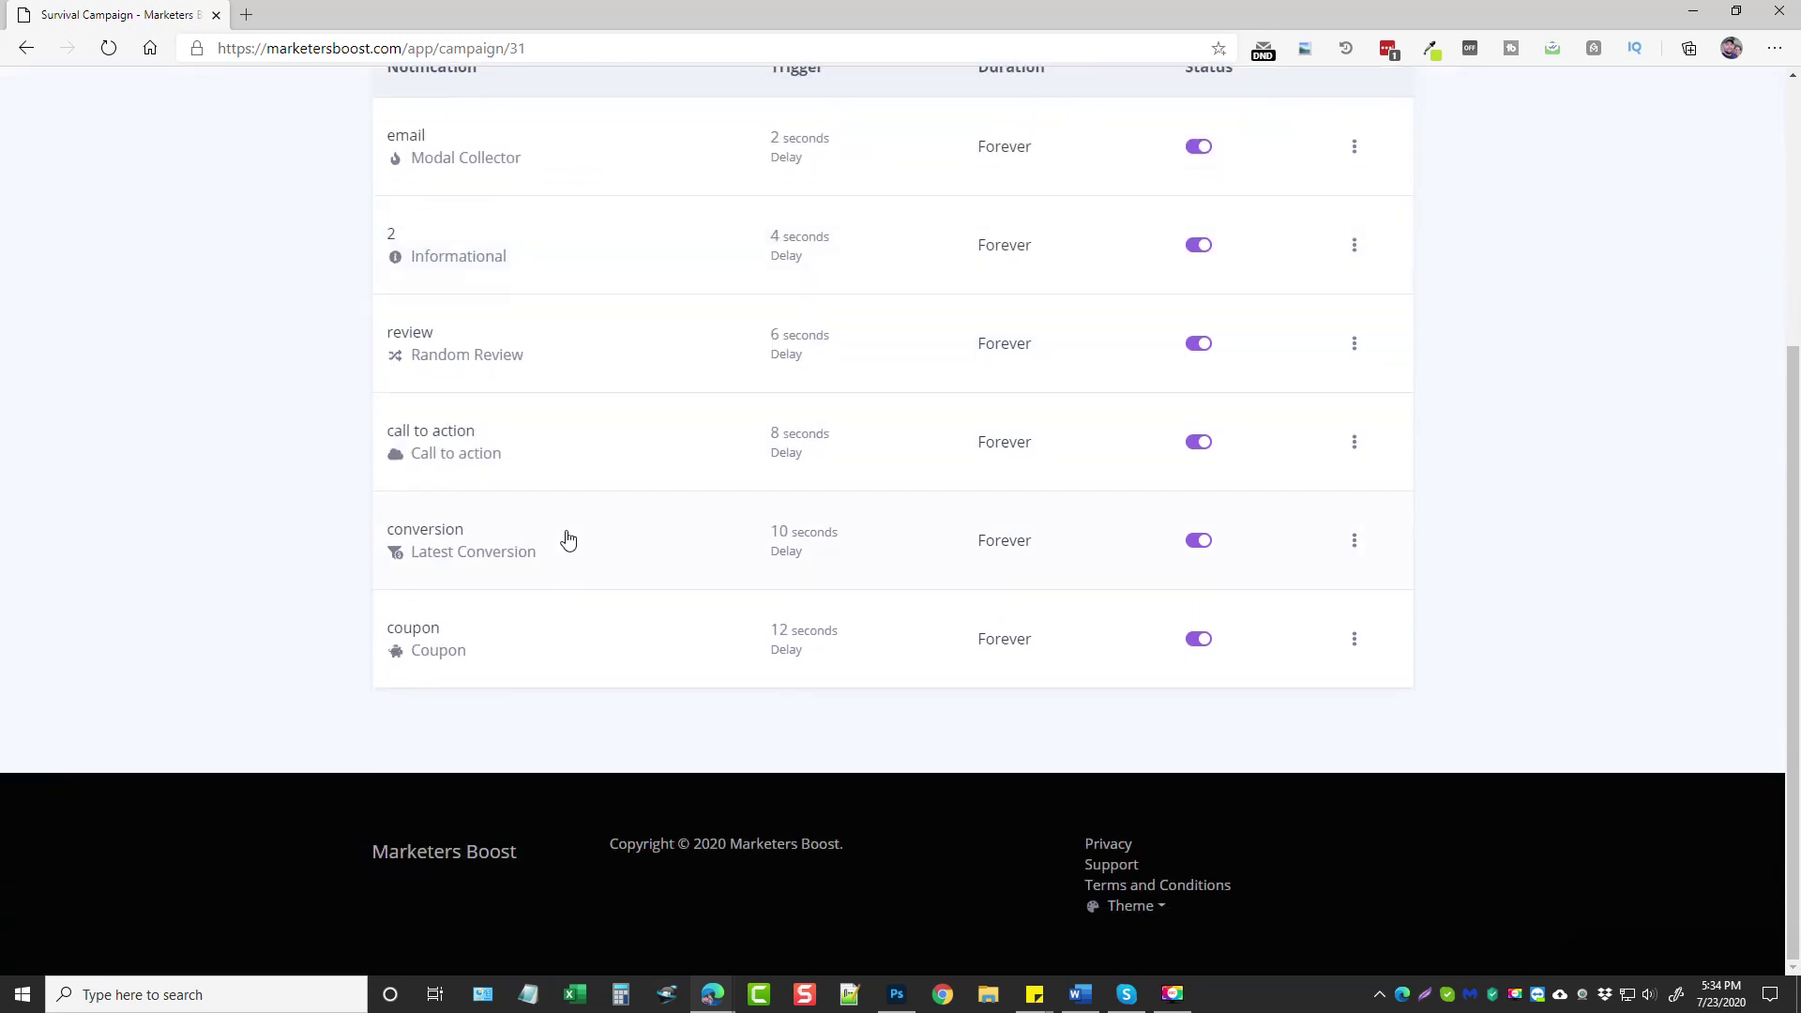
scroll(572, 530, up, 1)
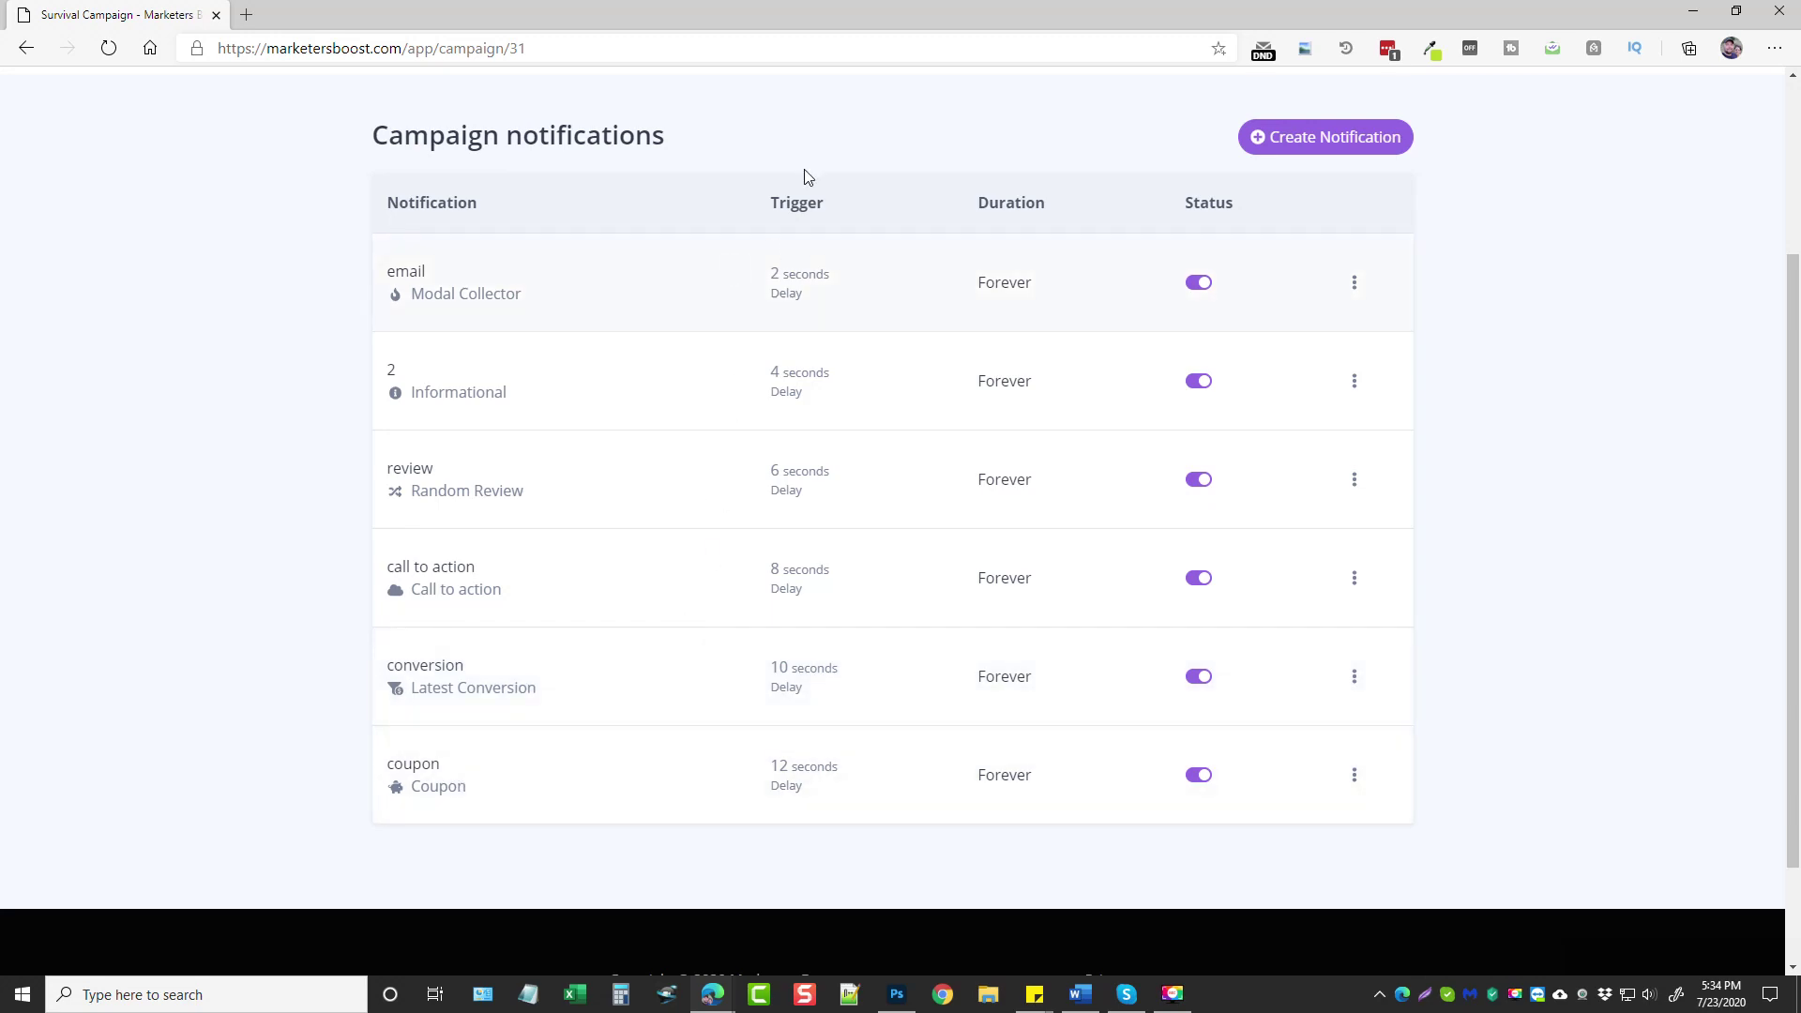
Switch to the survivortackle.com window and reload the page to watch the notifications' timing
key(alt+Tab)
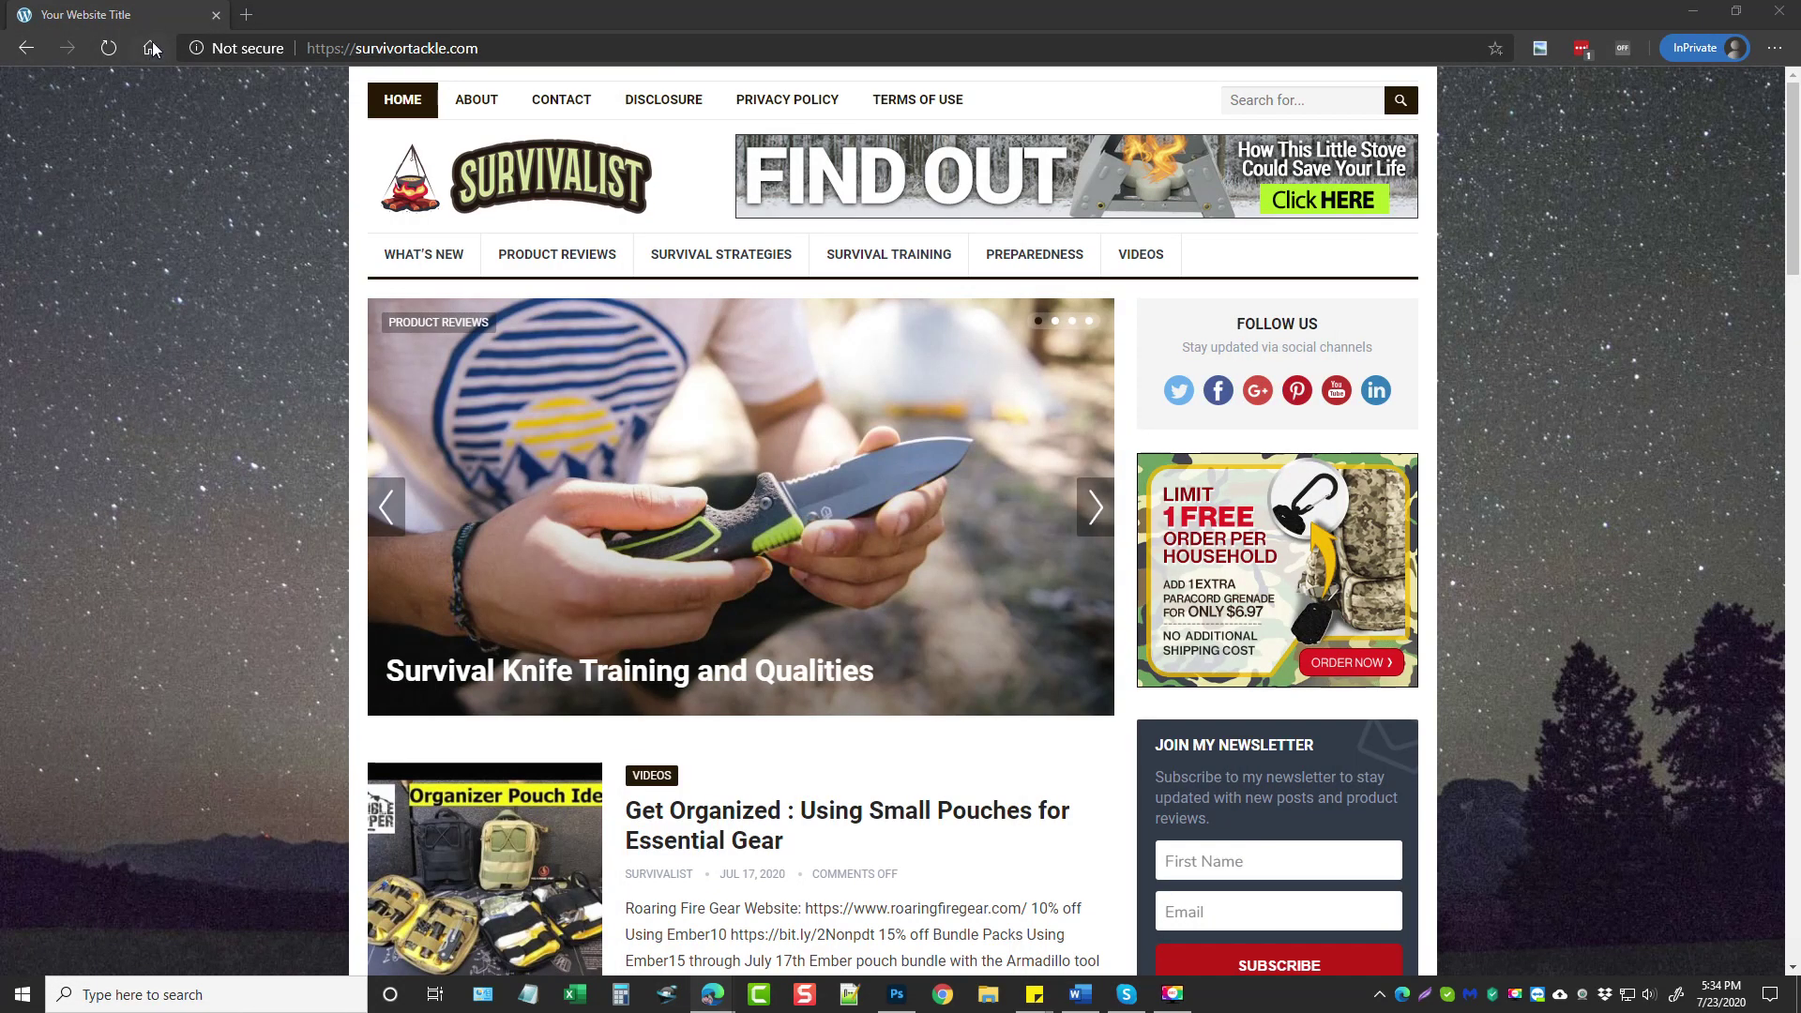
click(108, 48)
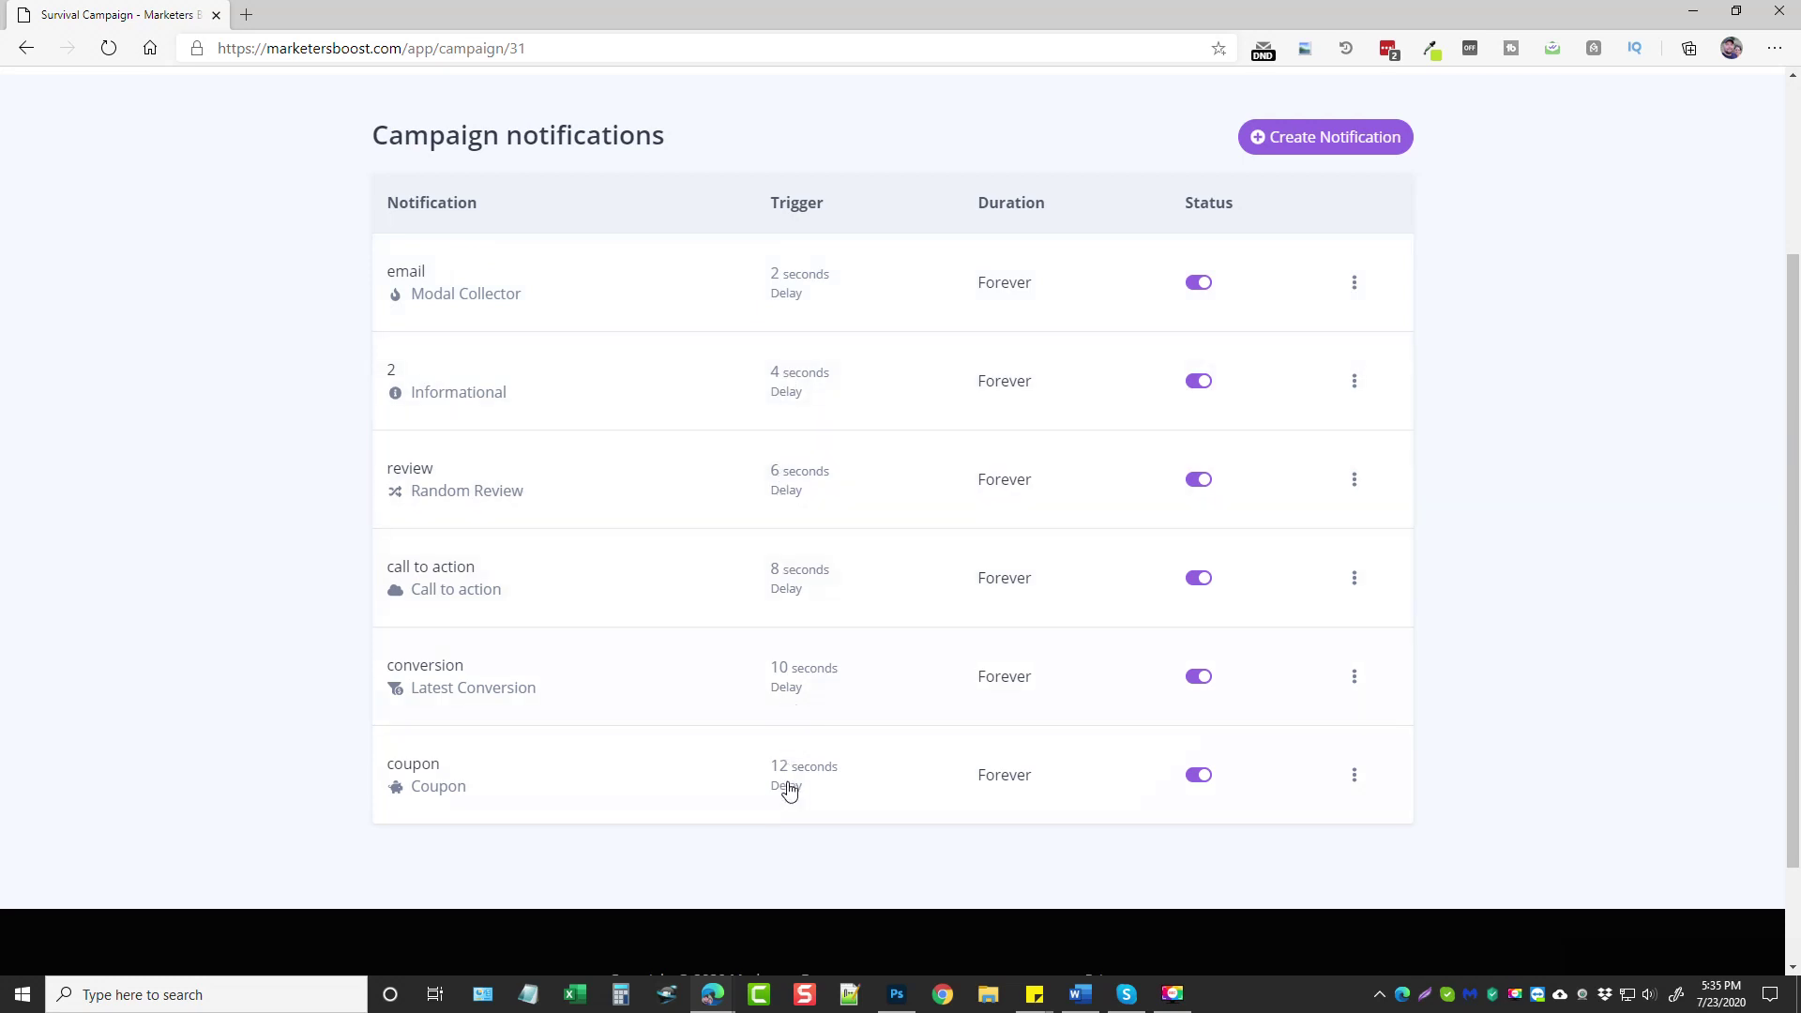
Return to the Survival campaign in Marketers Boost, start a new notification and name it "test"
scroll(732, 474, up, 2)
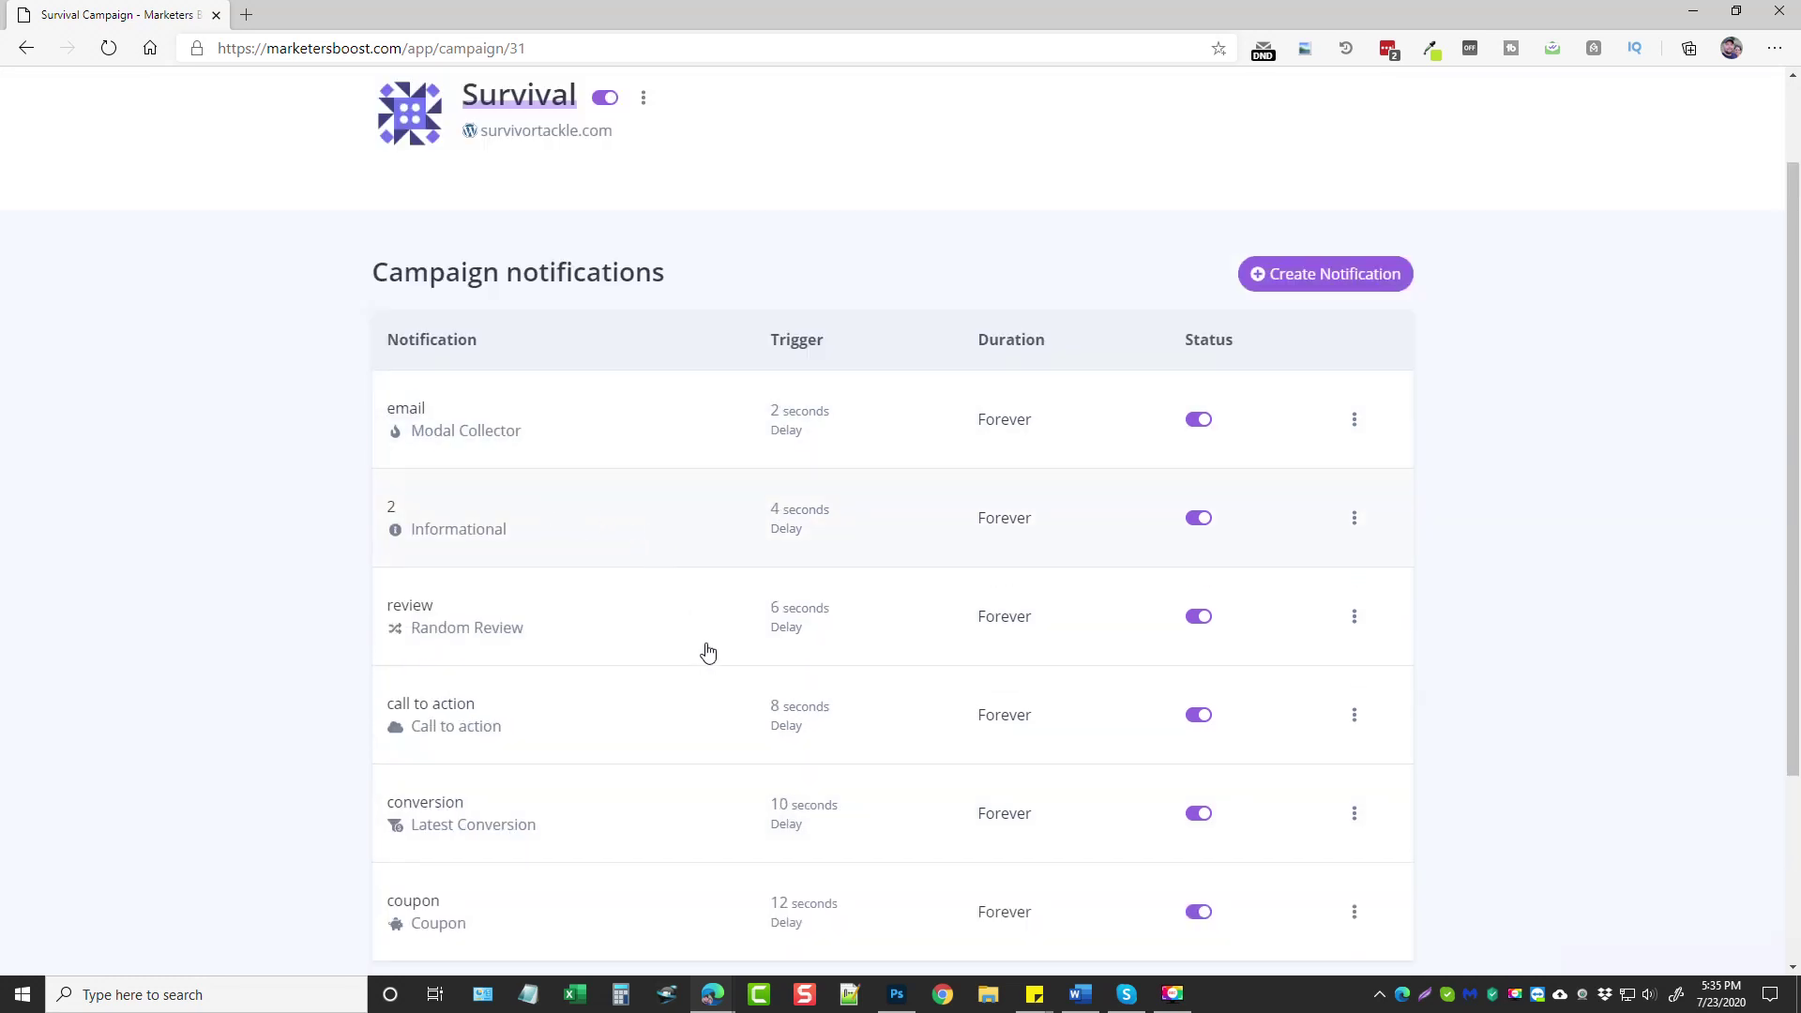
click(1328, 284)
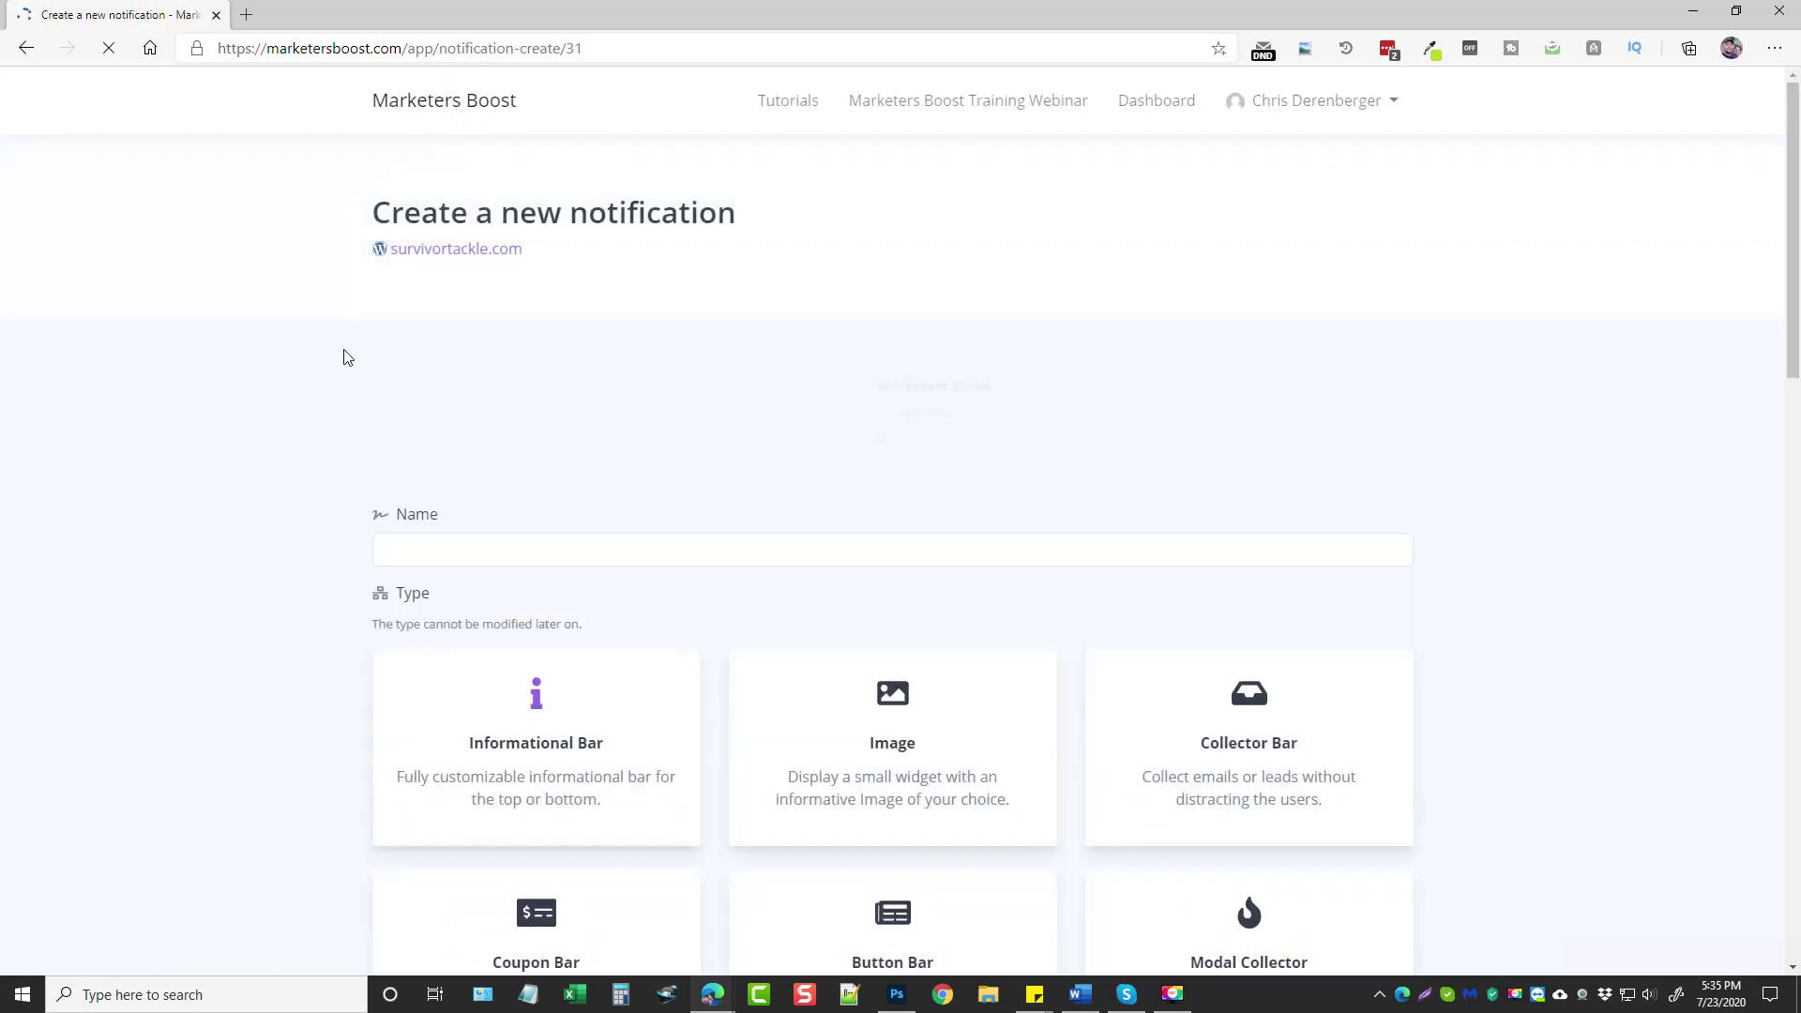
click(486, 548)
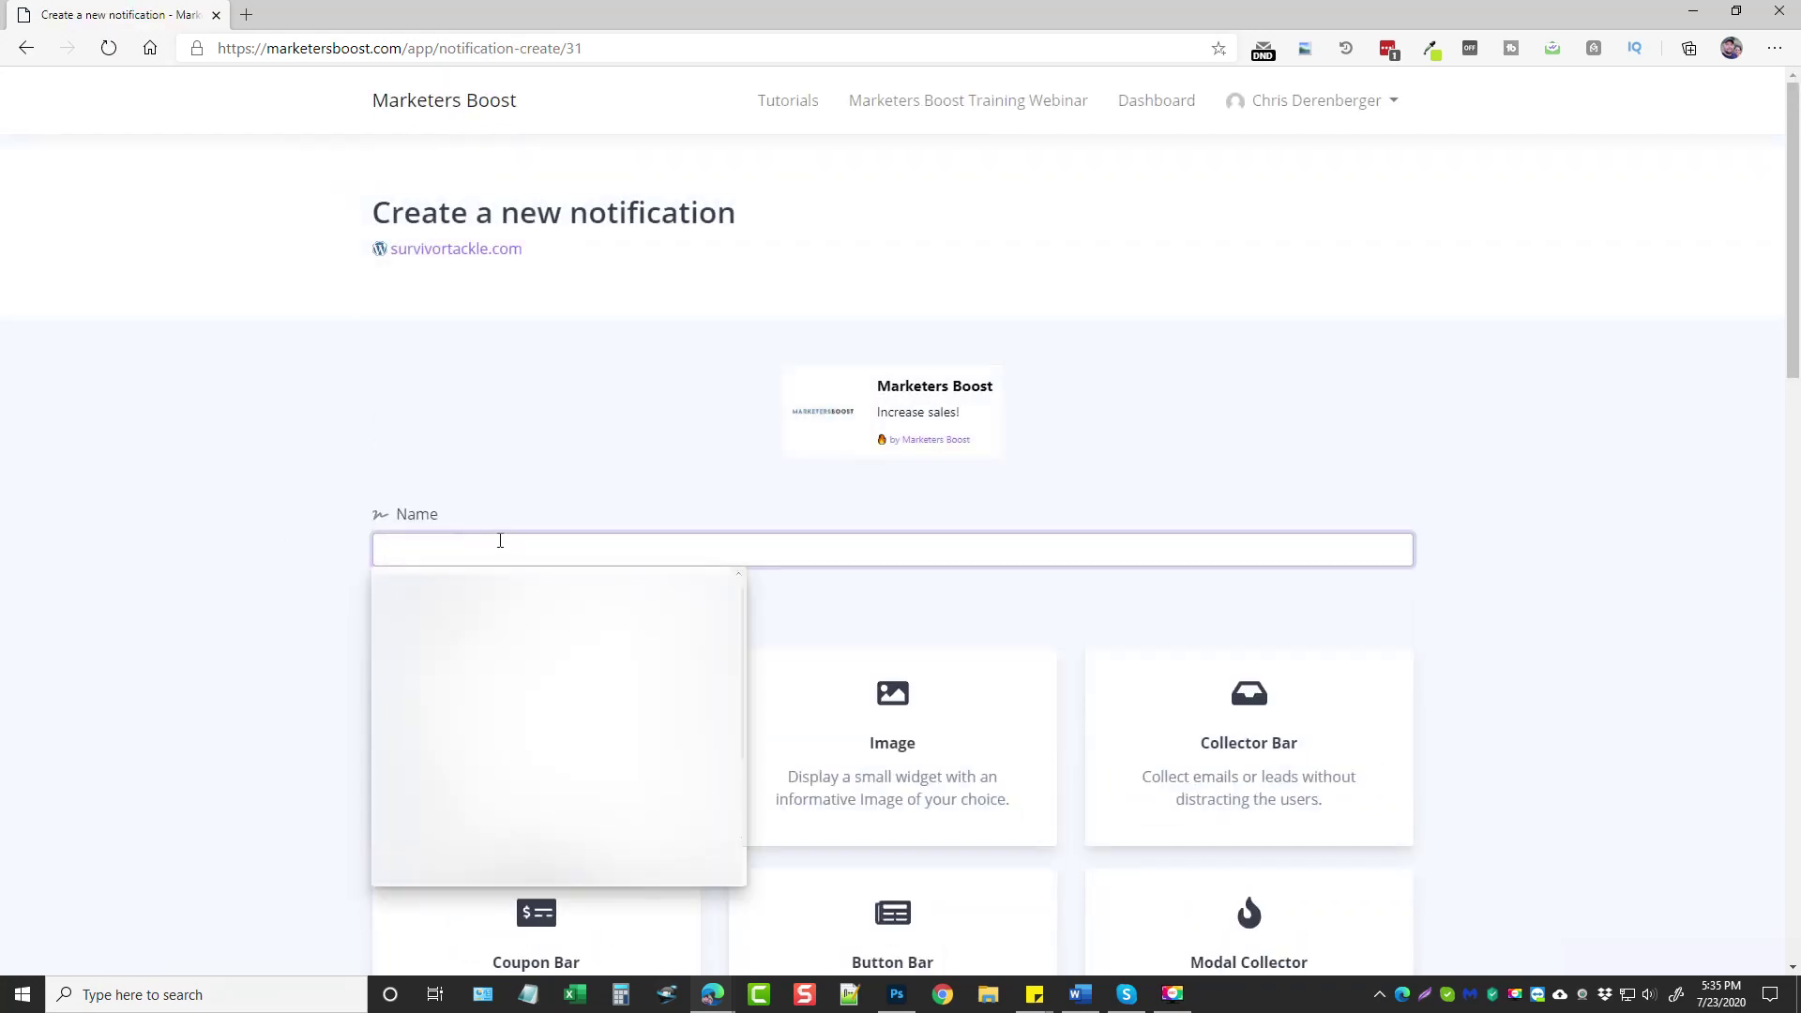
text(test)
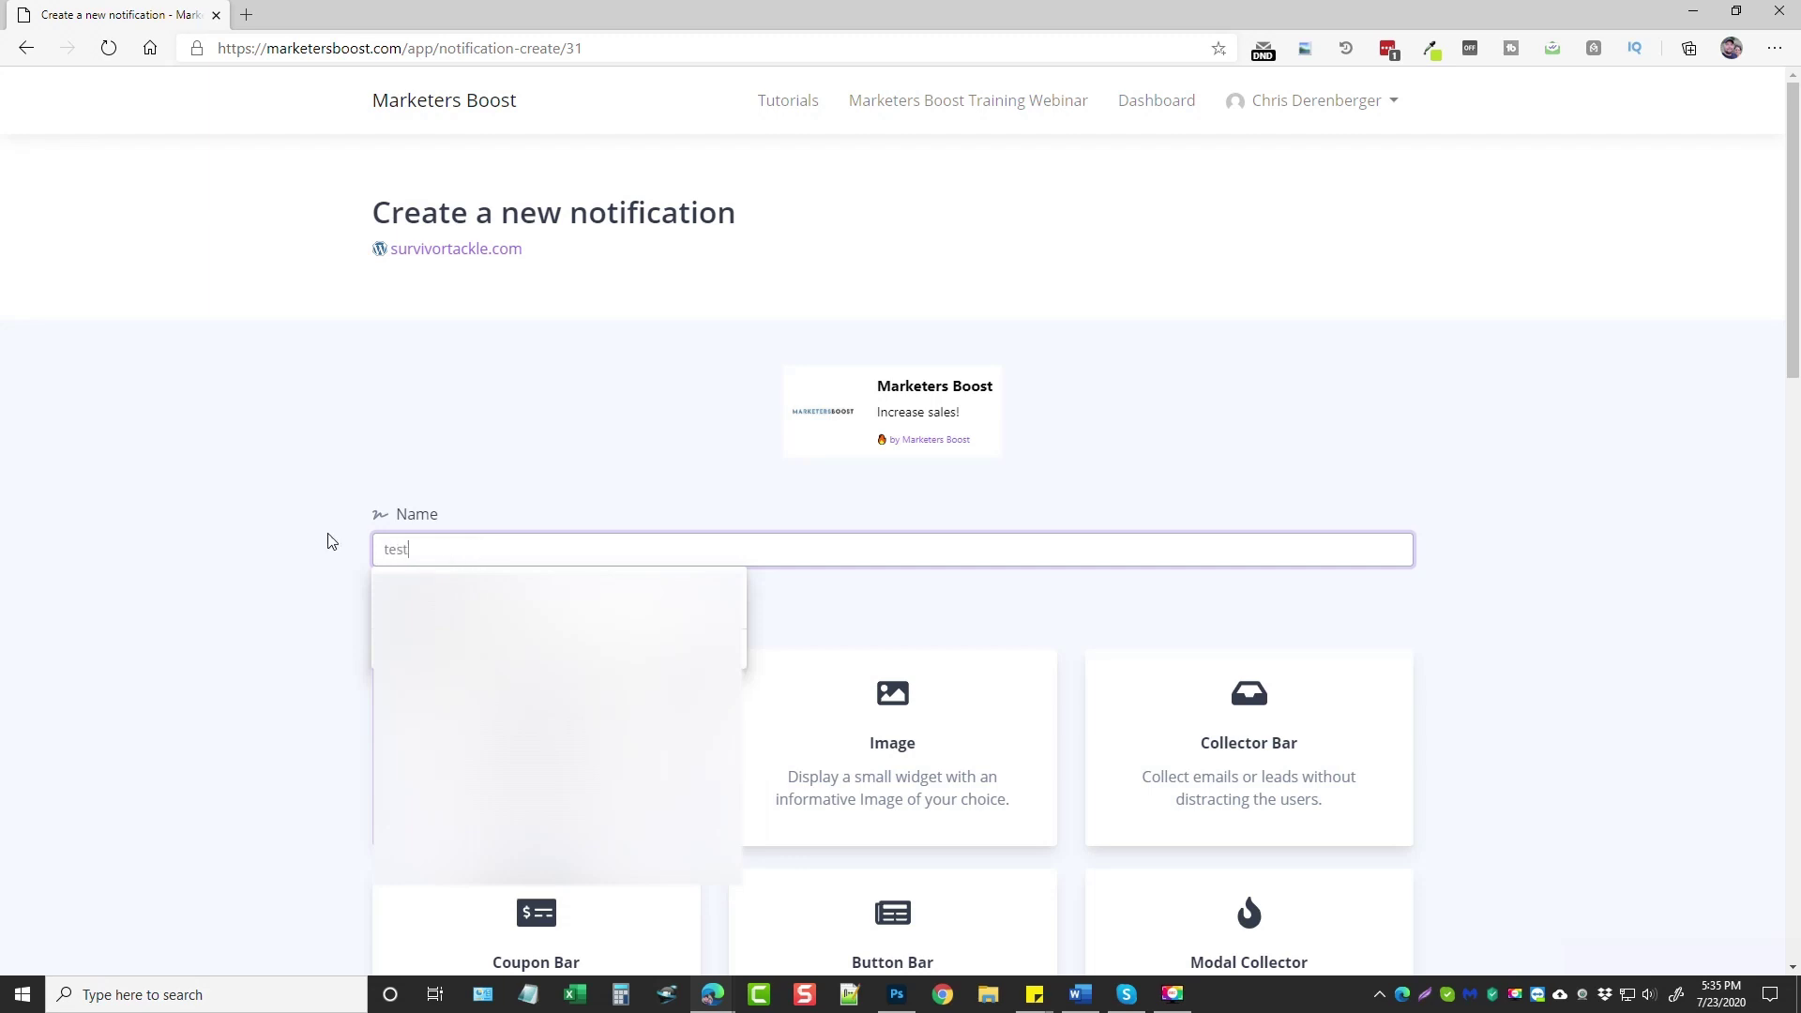
click(277, 530)
Browse the available notification types, select Image and examine its preview
scroll(217, 603, down, 4)
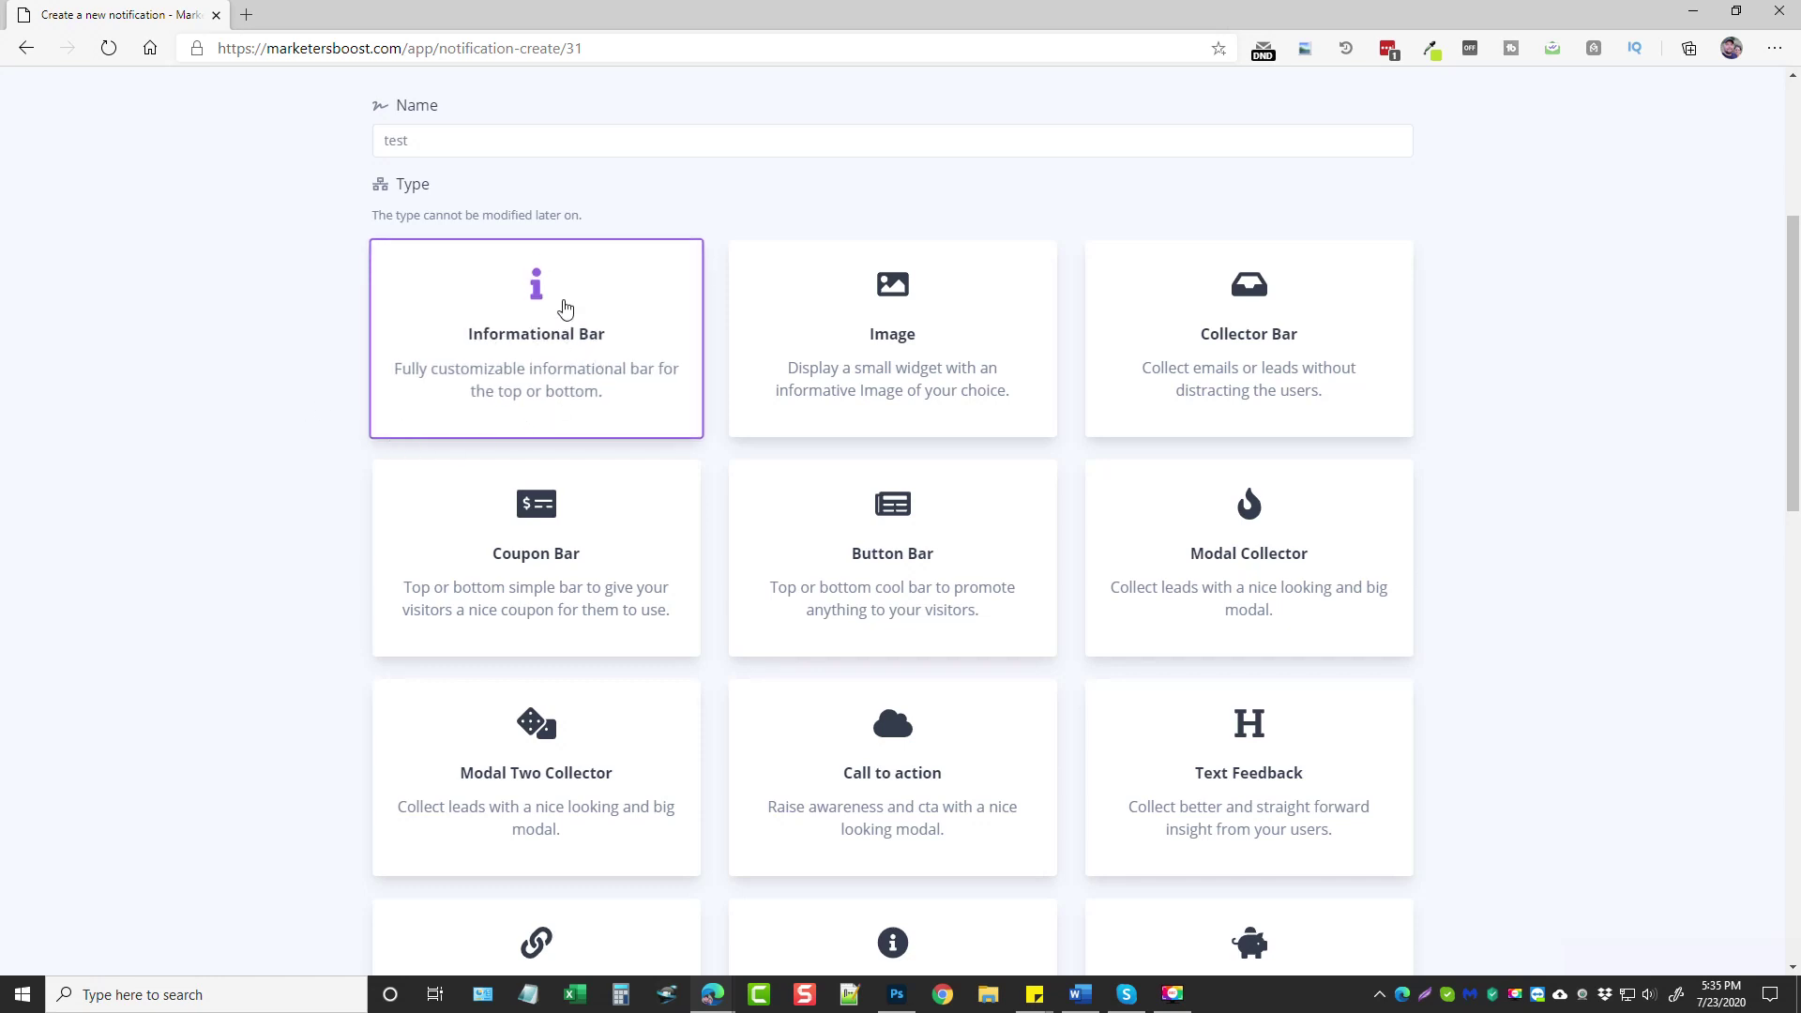
scroll(595, 551, up, 4)
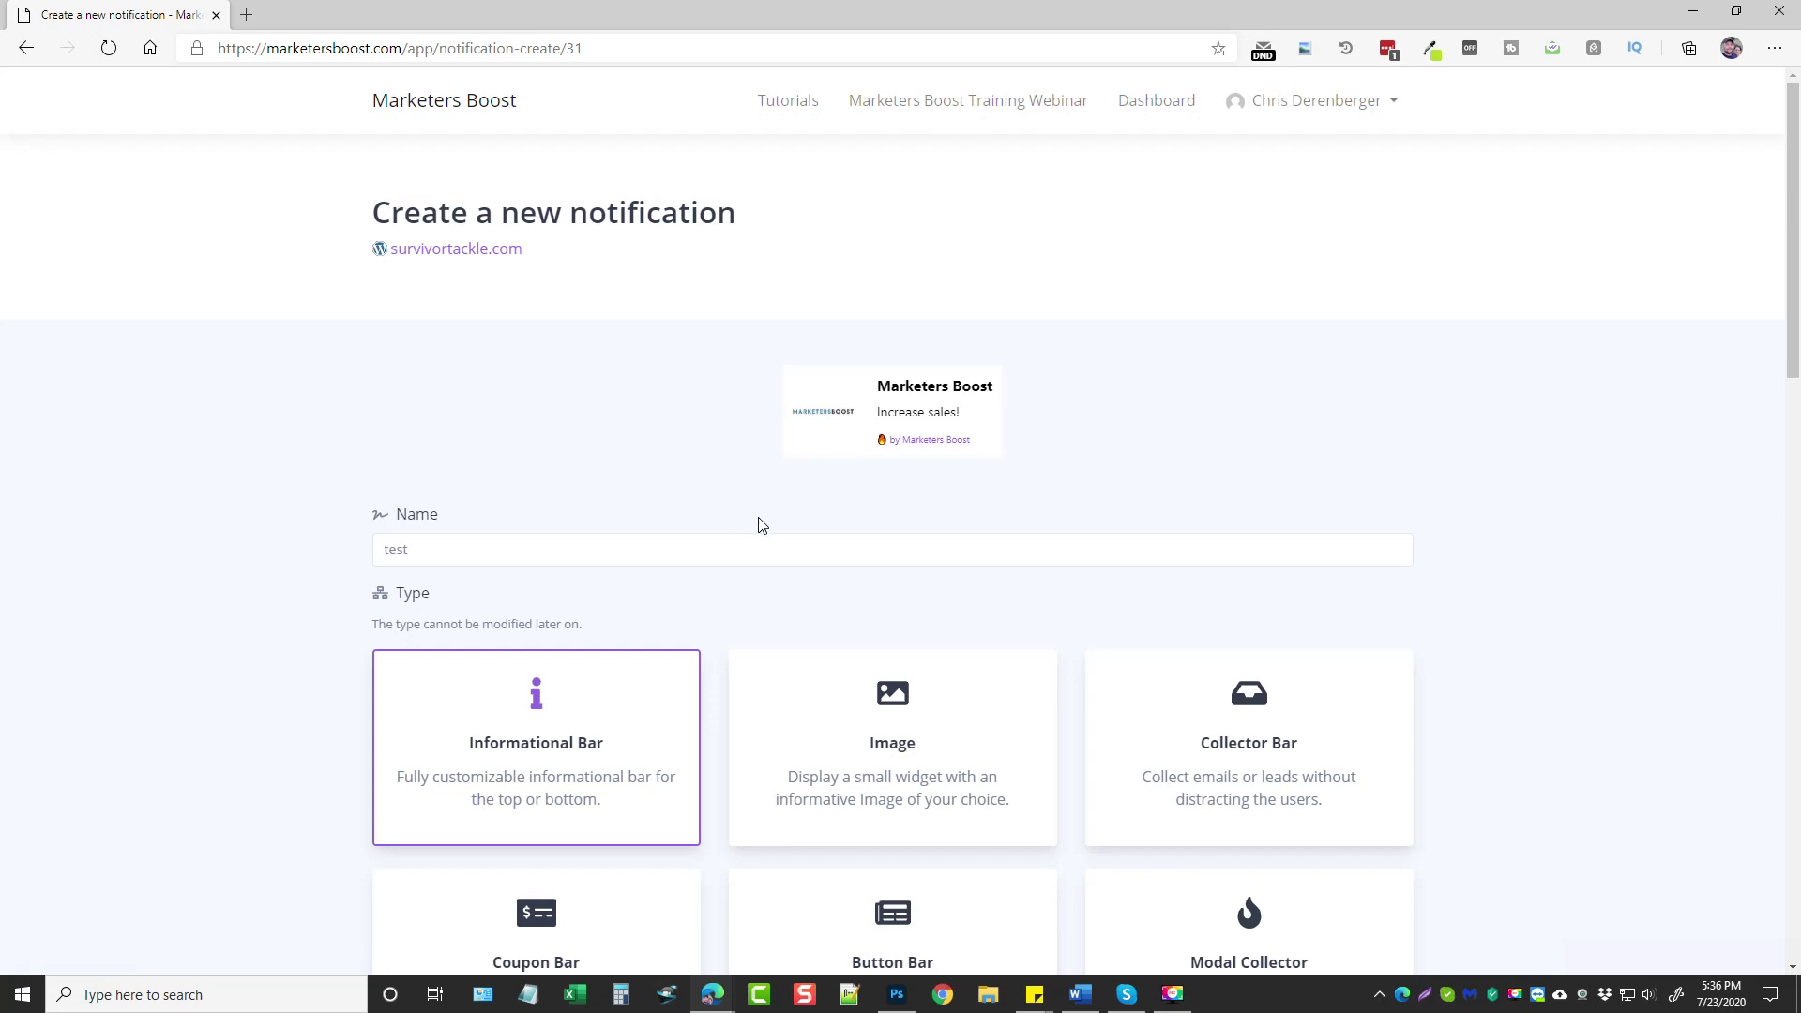
click(899, 744)
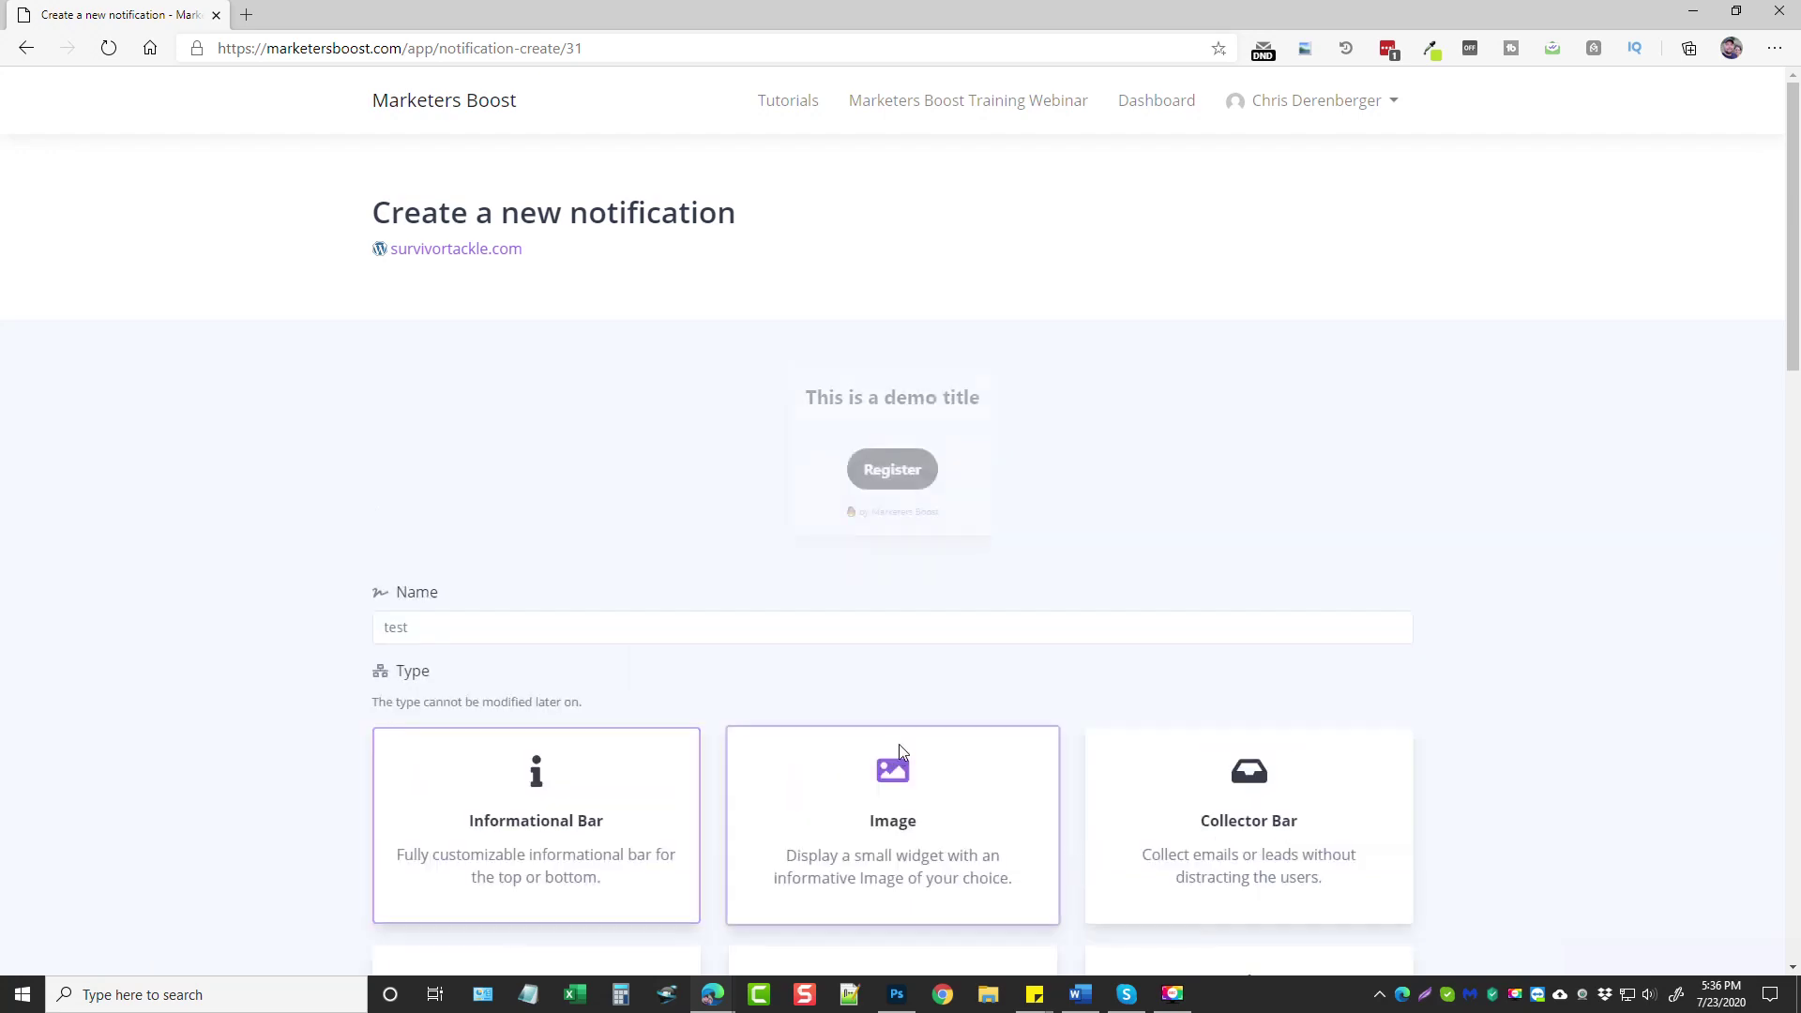
scroll(1388, 532, down, 4)
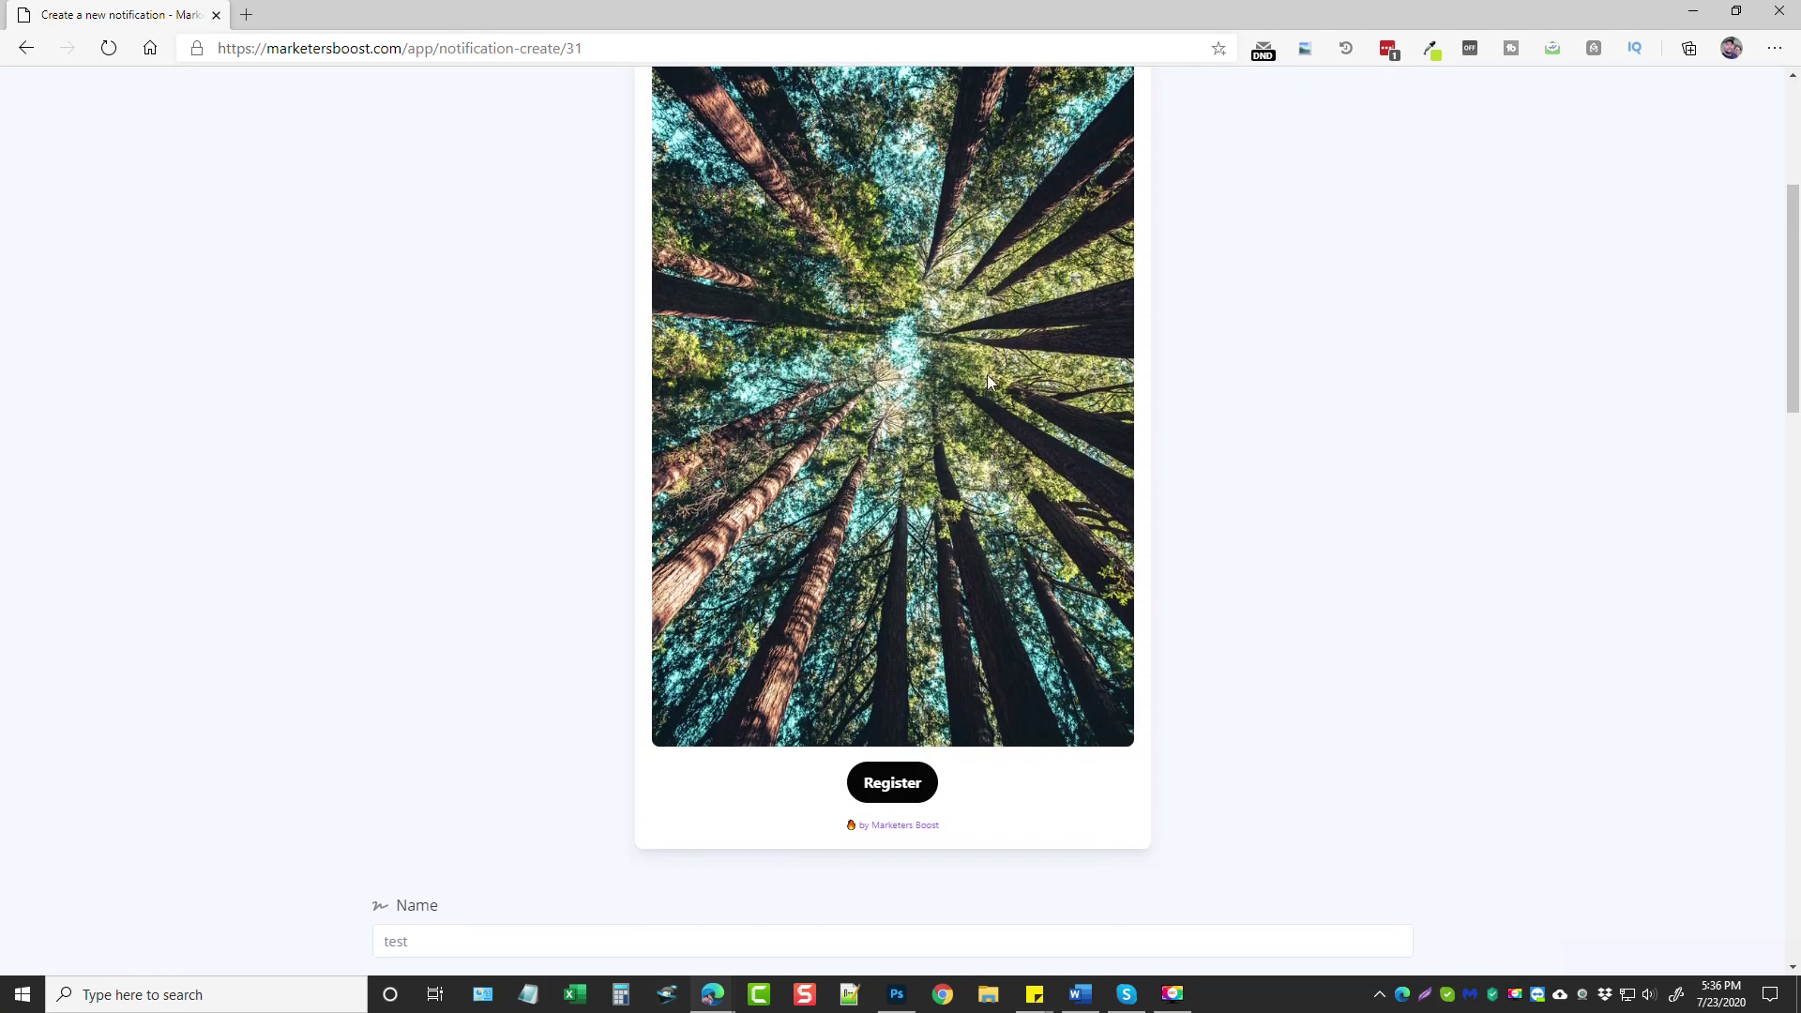
scroll(1210, 582, down, 3)
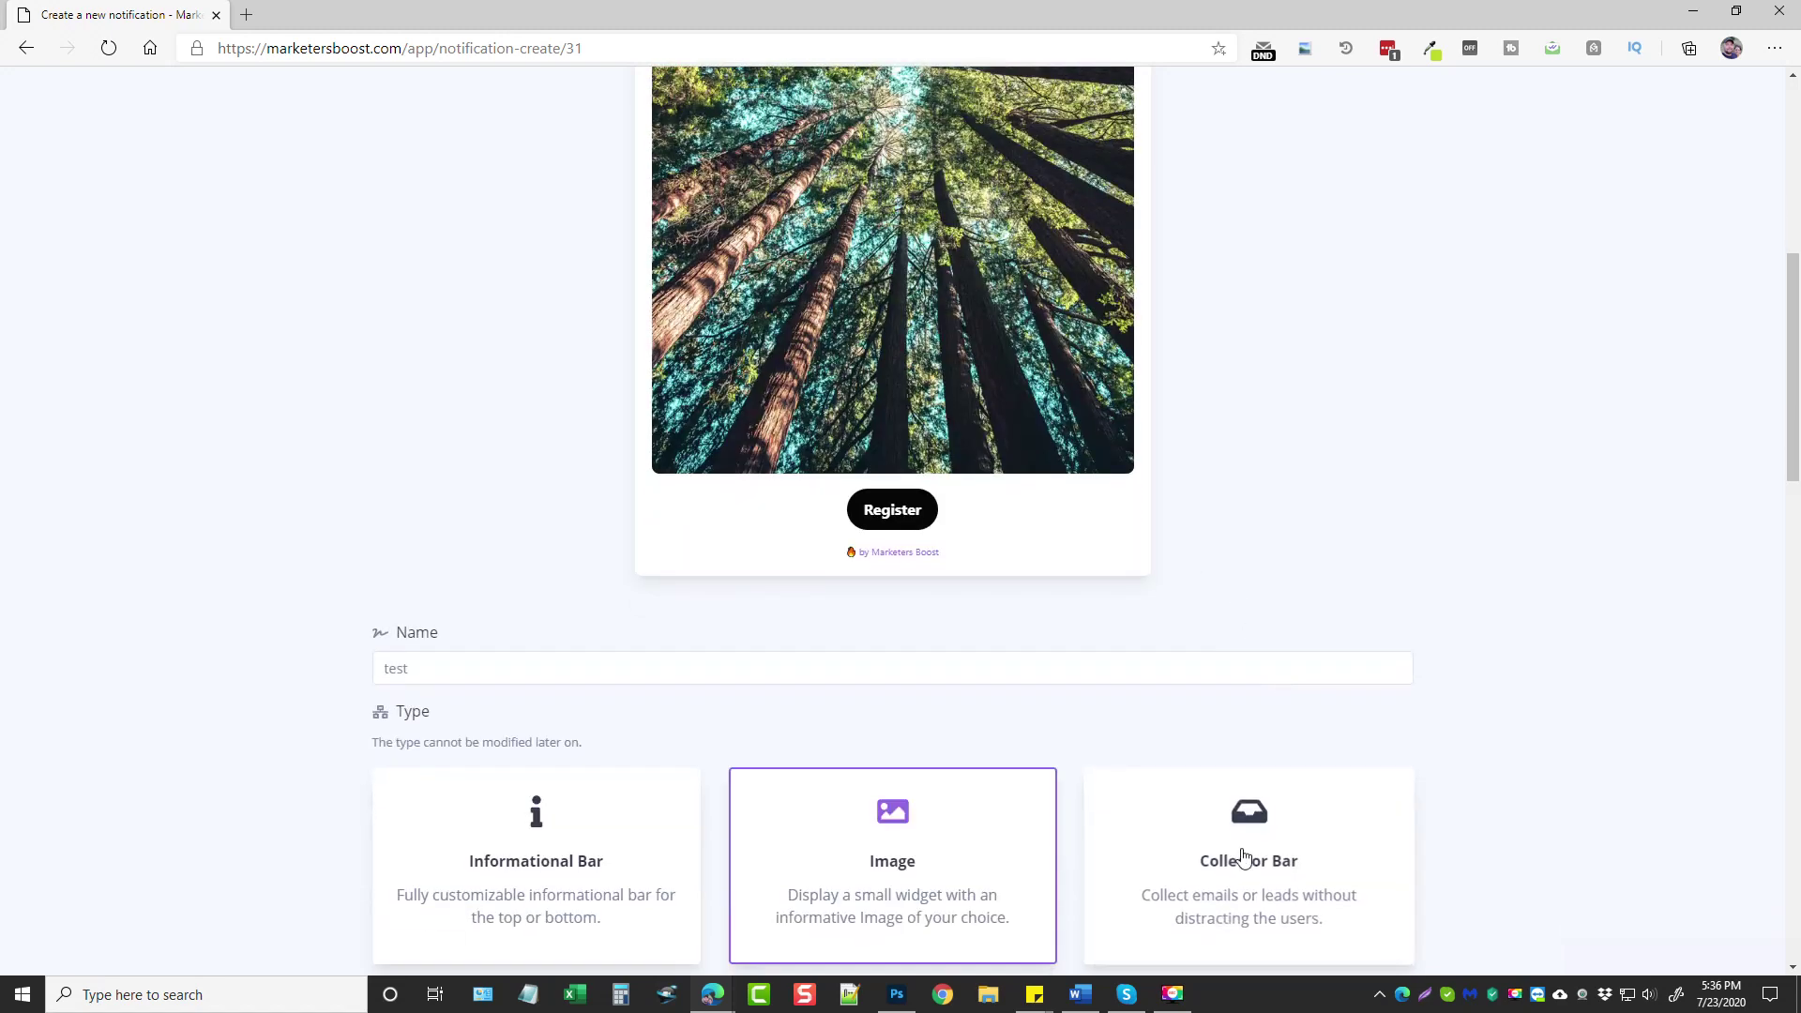
Select the Collector Bar notification type and examine its preview above the name field
click(1240, 850)
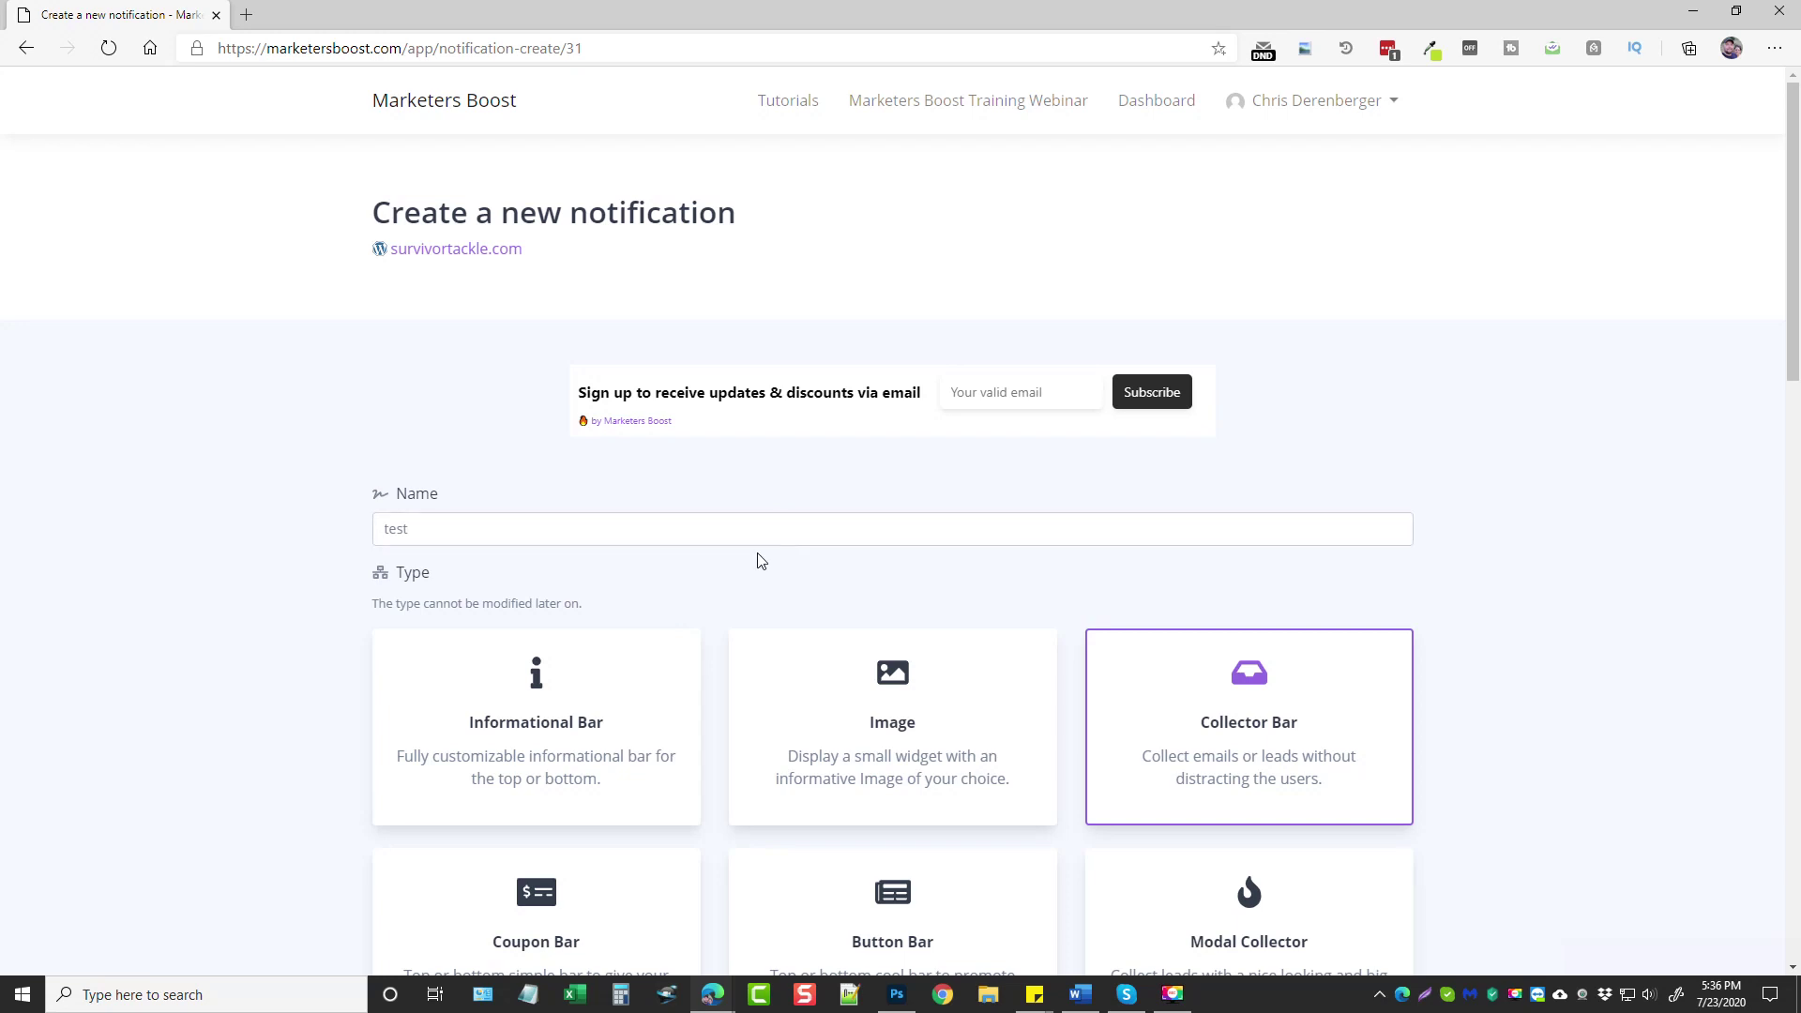
click(426, 526)
double_click(442, 527)
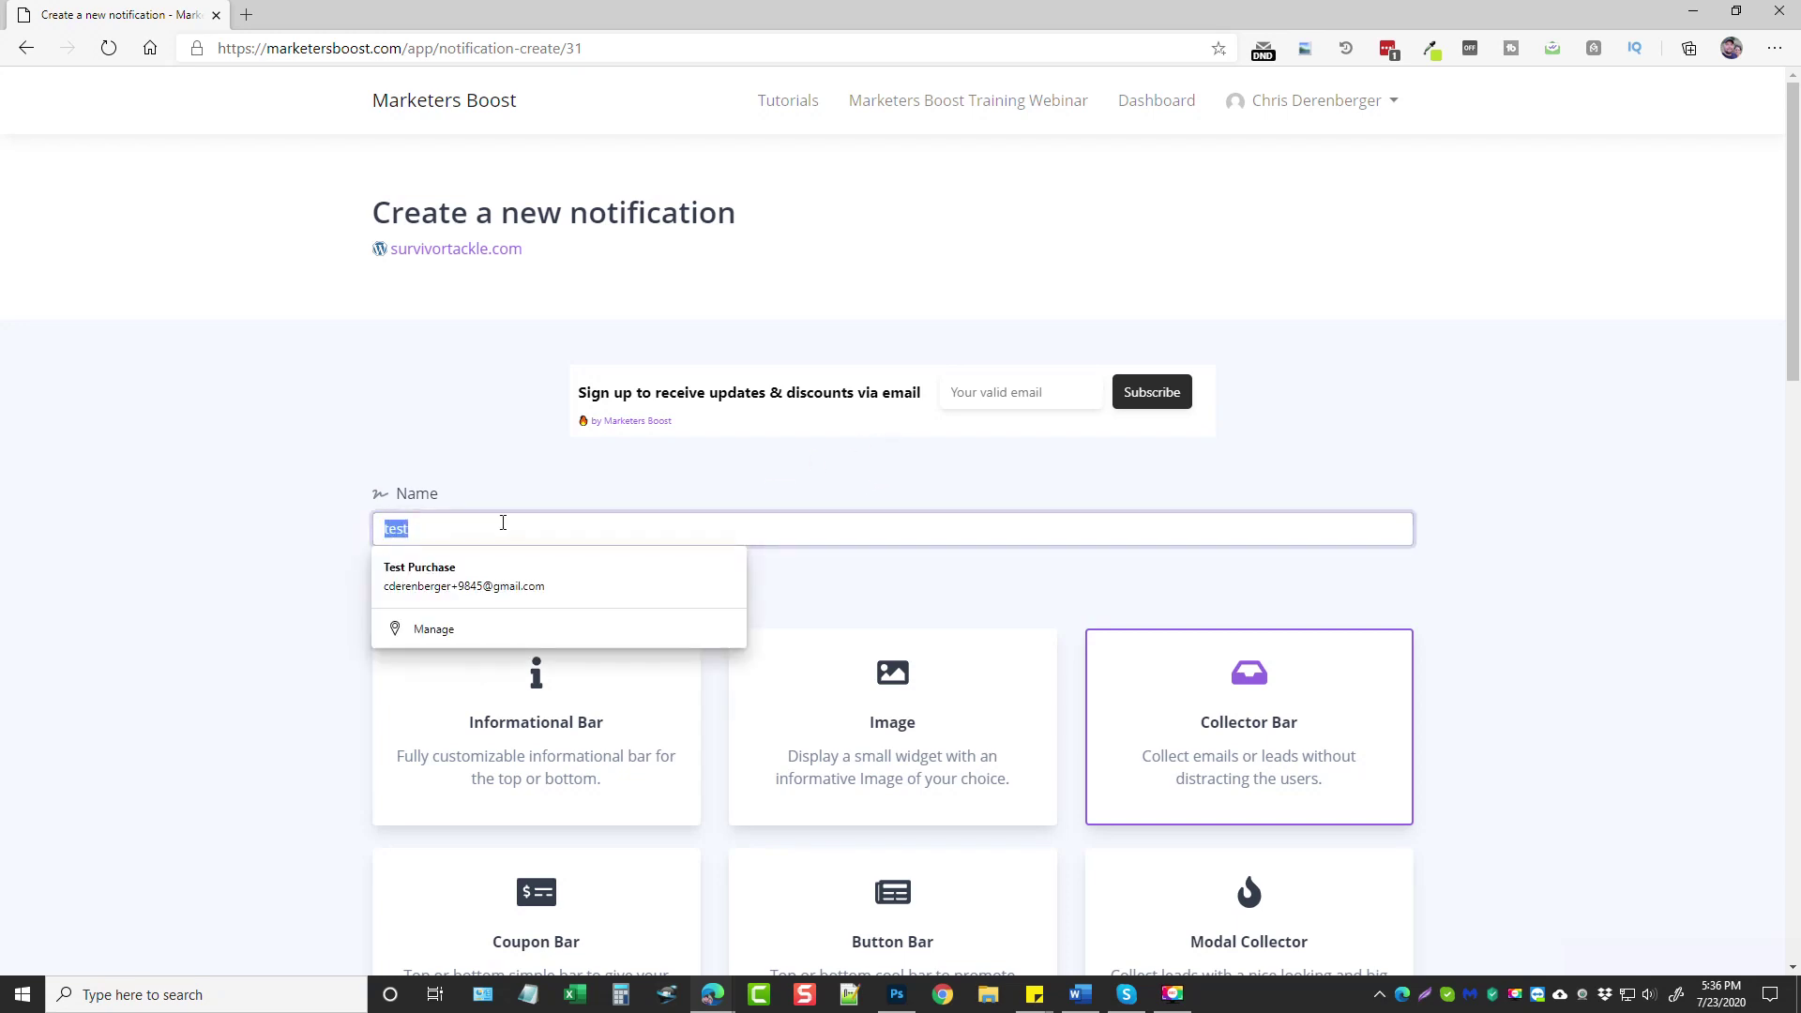
click(724, 416)
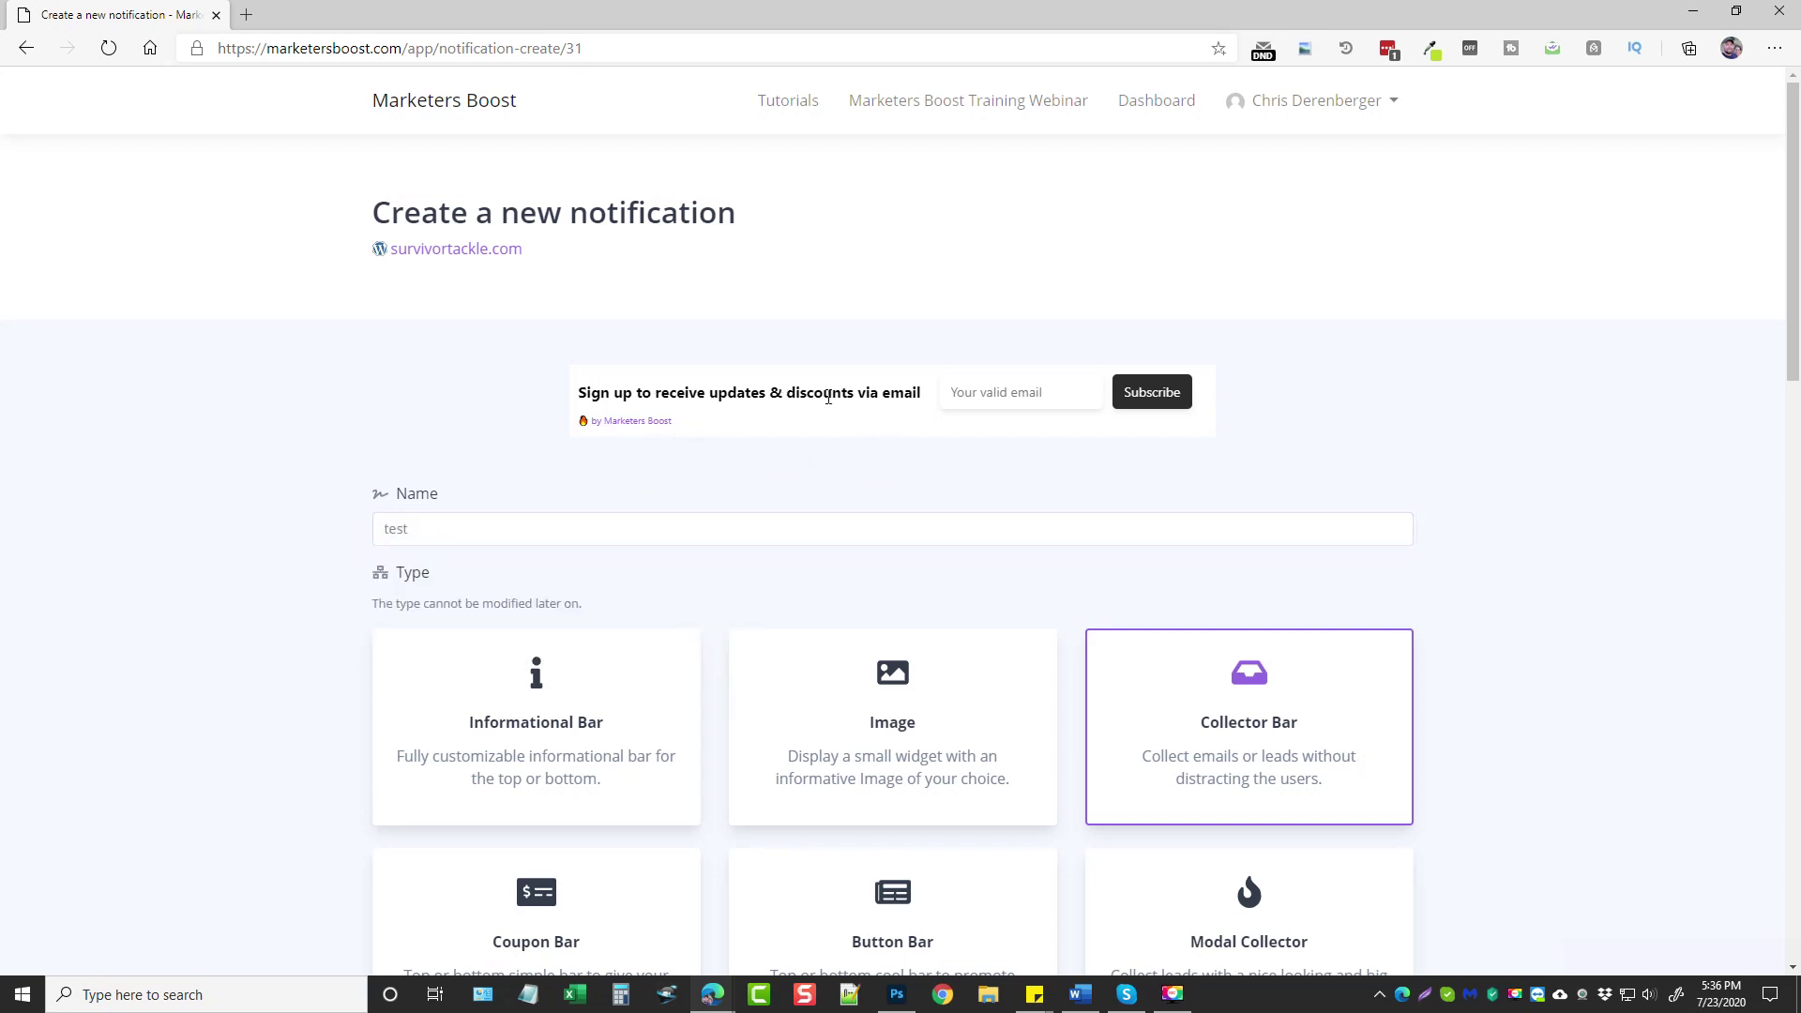
Browse the remaining notification types, from Coupon Bar and Modal Collector through to Countdown Collector
scroll(1037, 735, down, 18)
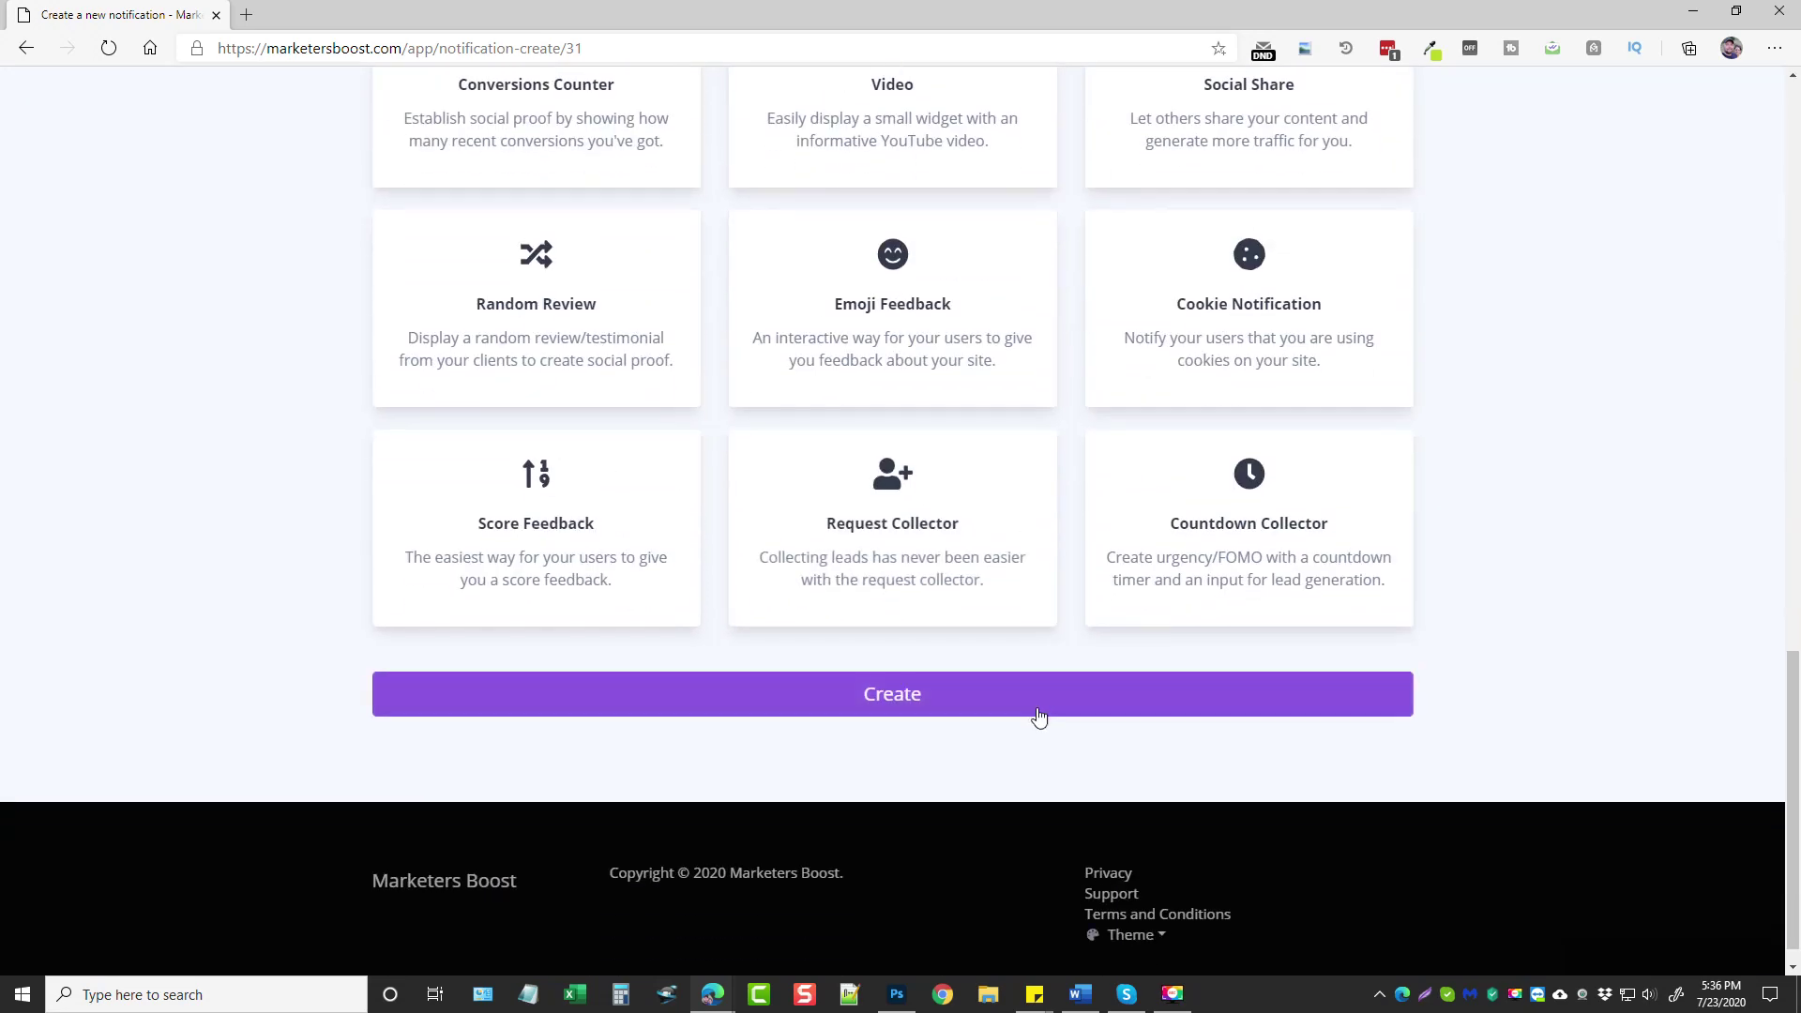
scroll(1037, 675, up, 15)
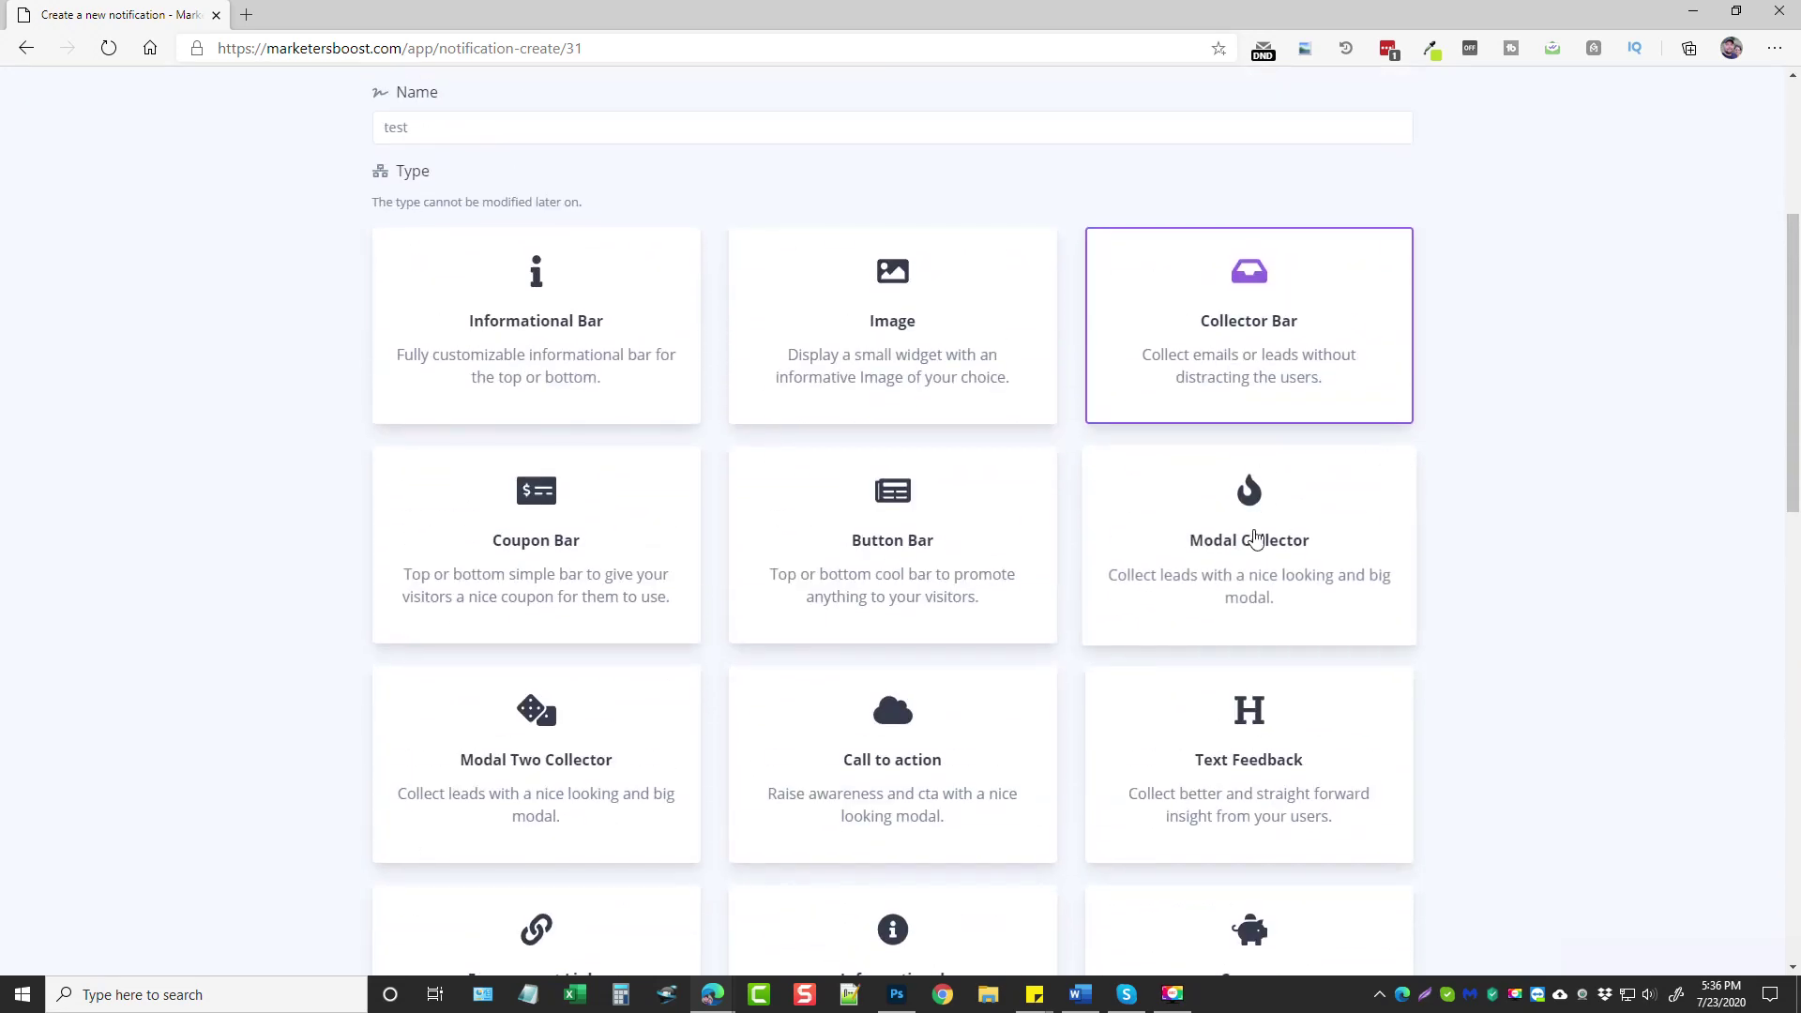
scroll(675, 406, down, 1)
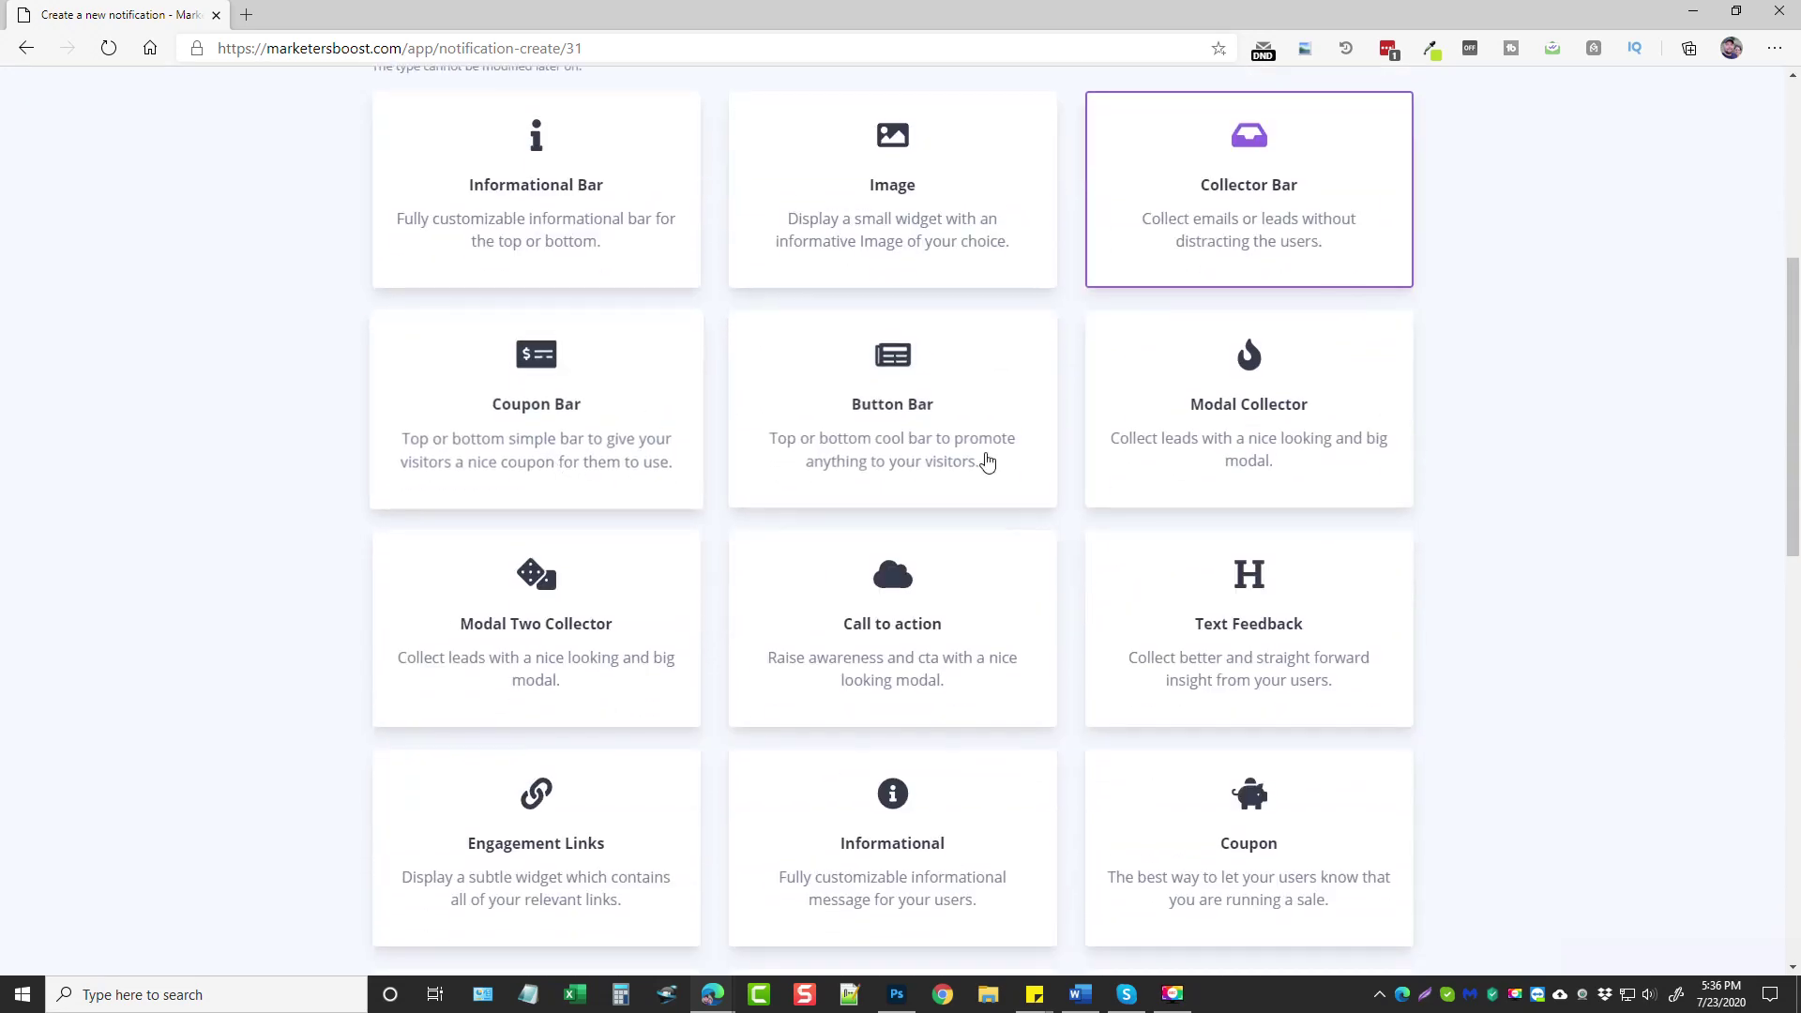
scroll(1253, 454, down, 2)
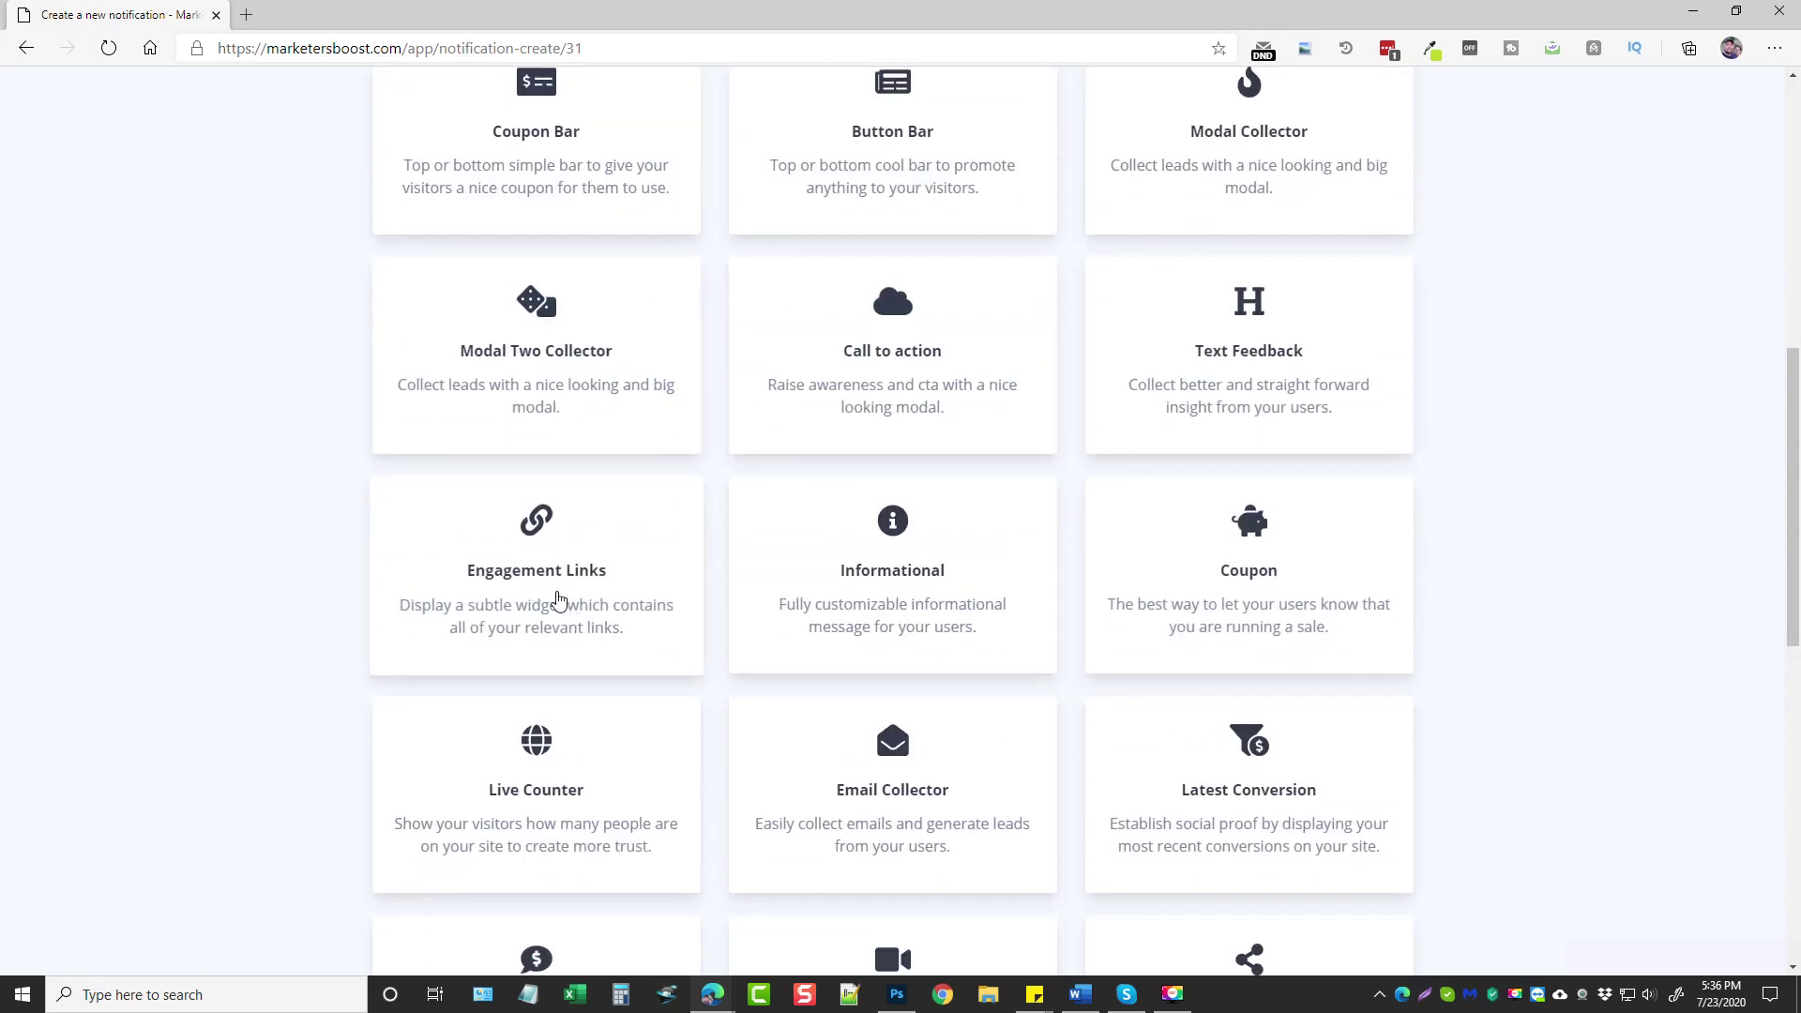
scroll(1285, 582, down, 2)
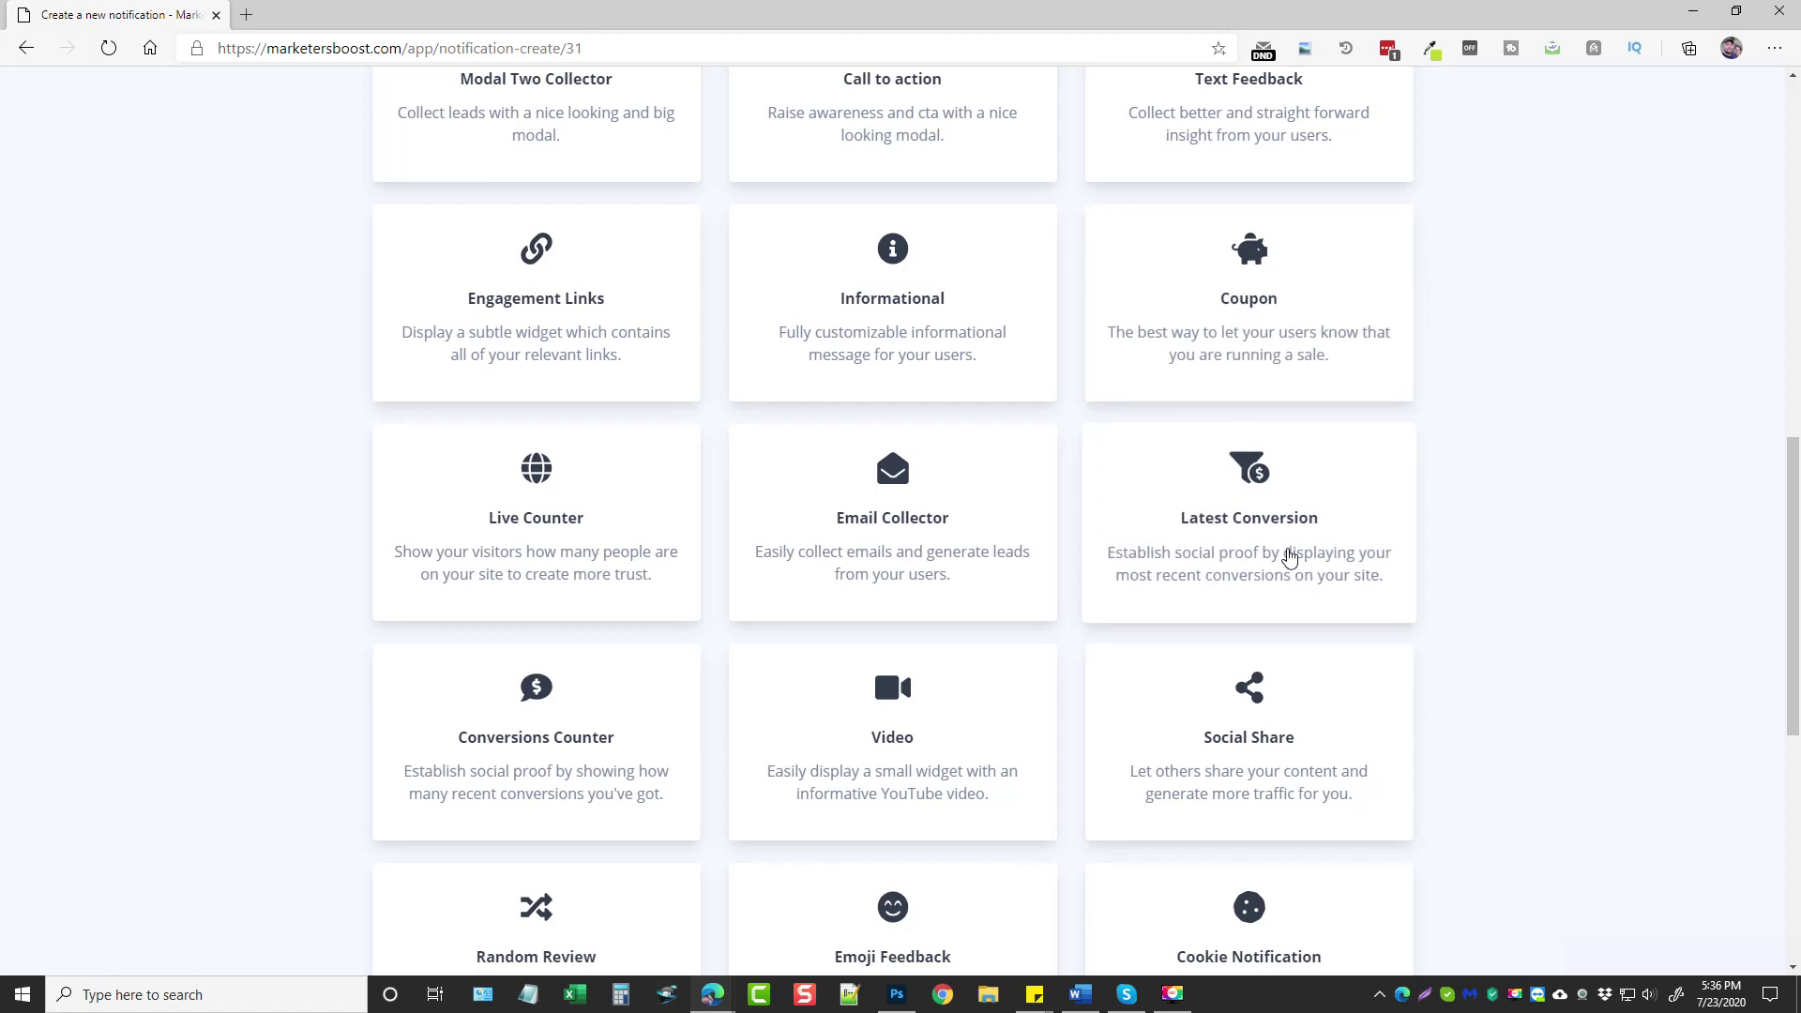
scroll(1289, 557, down, 2)
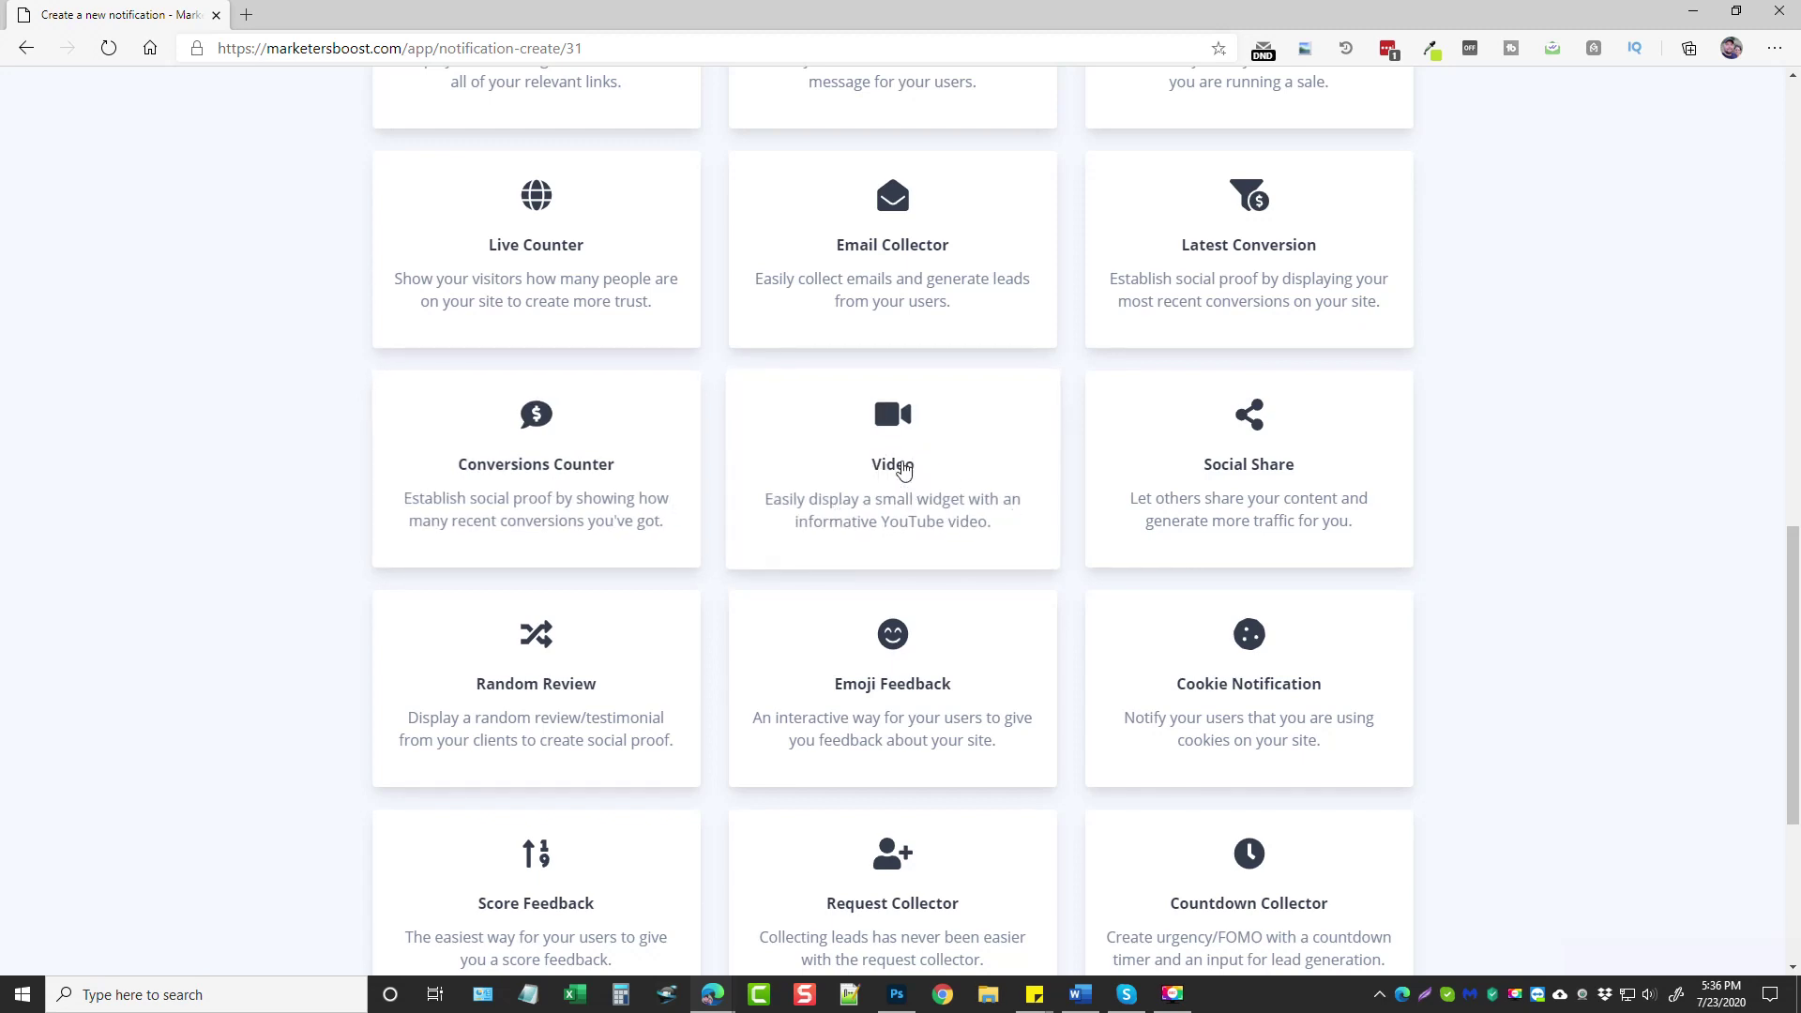
scroll(903, 471, down, 1)
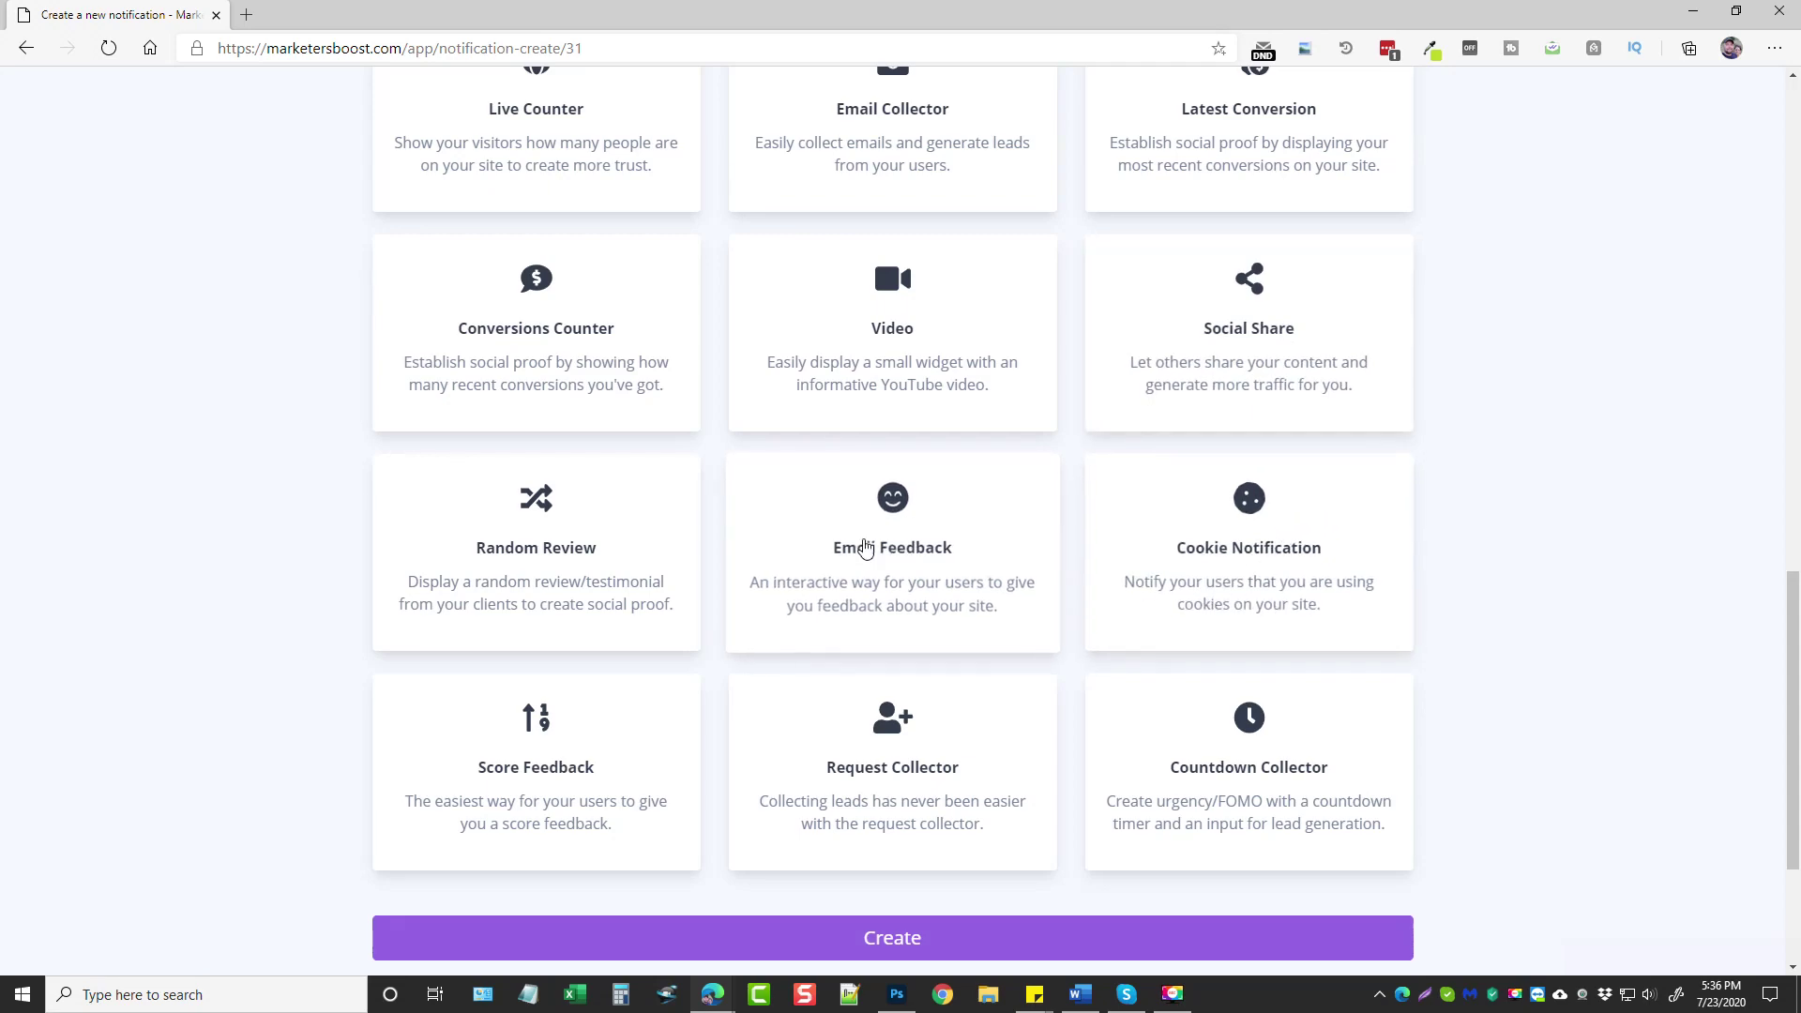
Select the Emoji Feedback notification type and examine its preview
click(910, 588)
scroll(910, 588, up, 15)
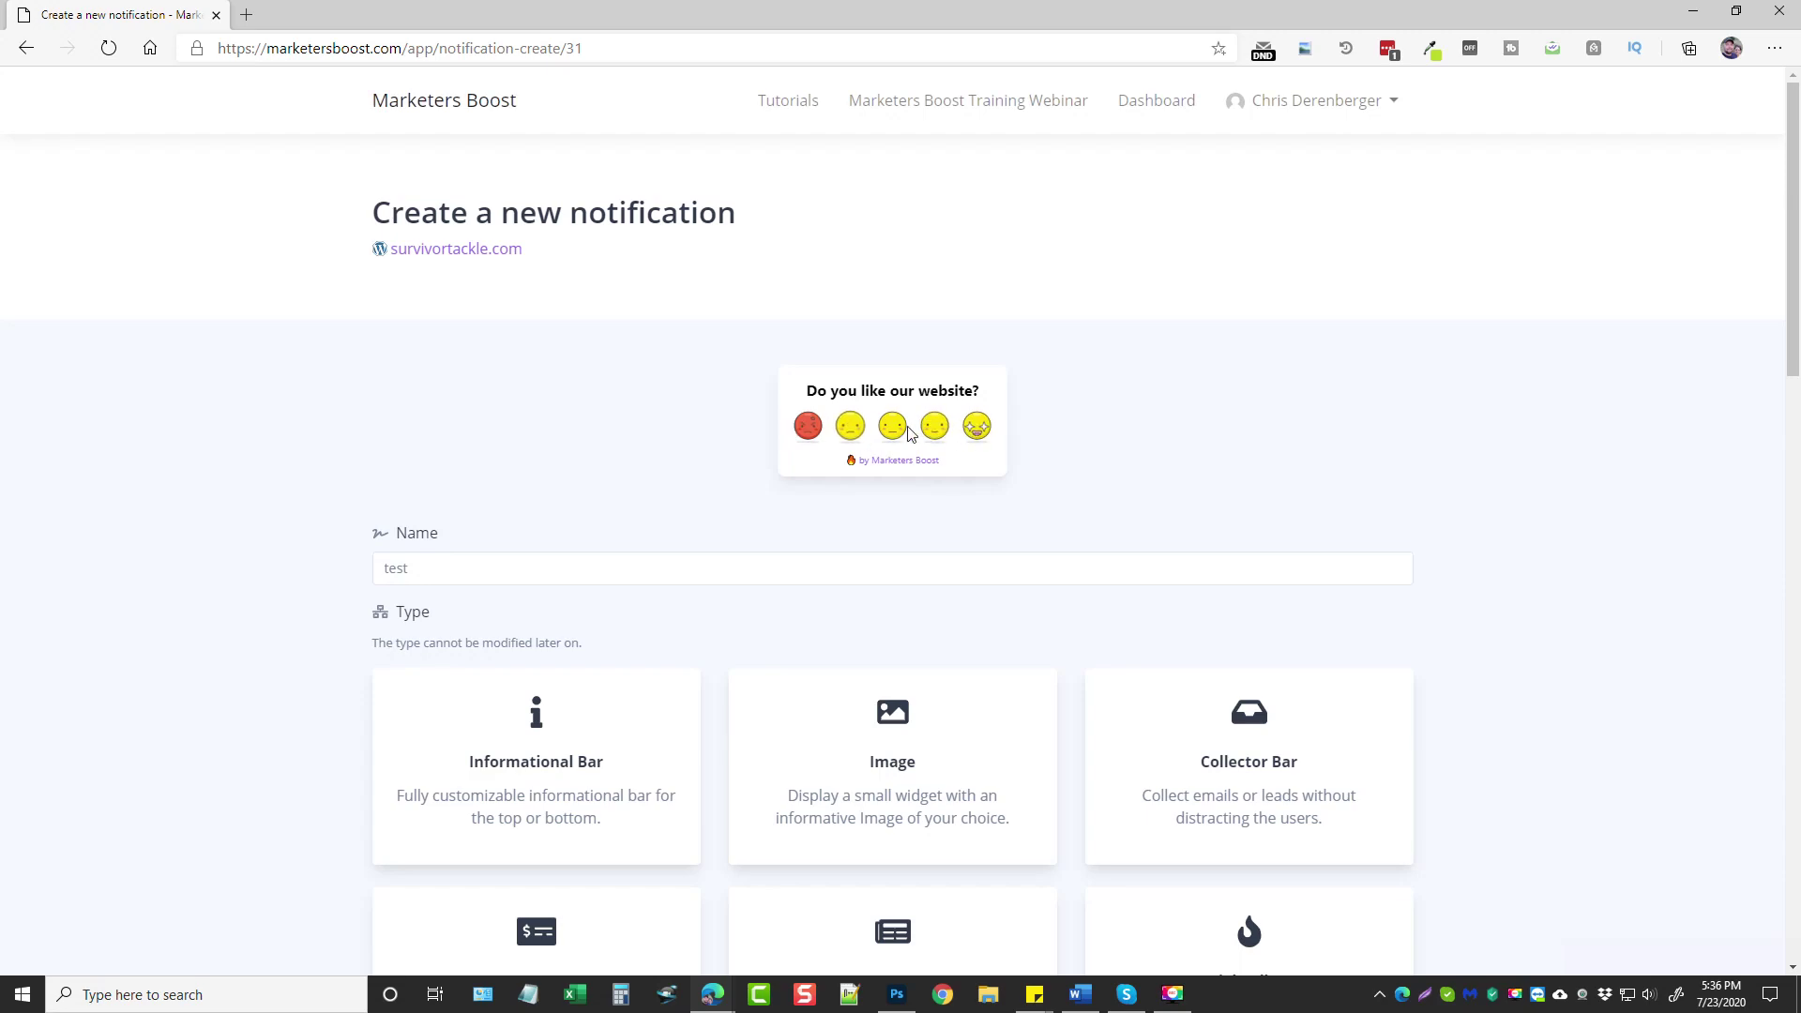
scroll(1603, 603, down, 4)
scroll(1037, 515, up, 3)
scroll(1510, 600, down, 4)
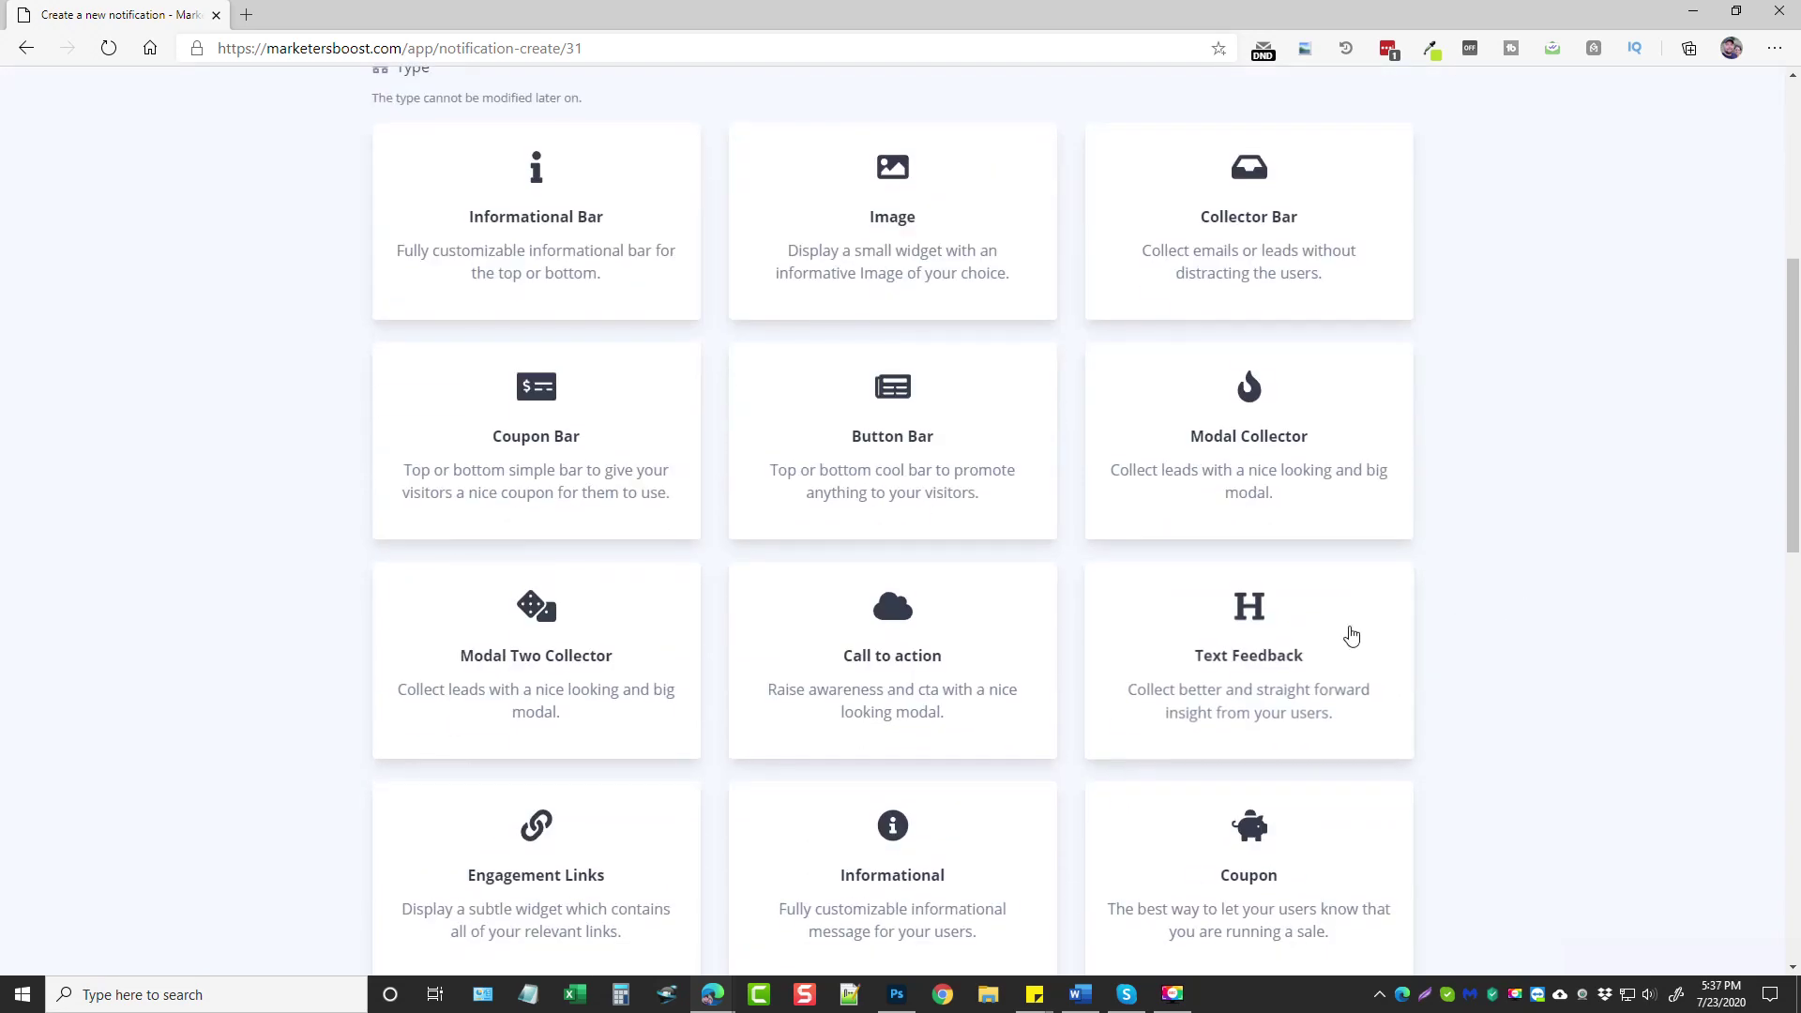
Choose Collector Bar as the notification type and create the "test" notification
click(1221, 253)
scroll(1210, 282, up, 3)
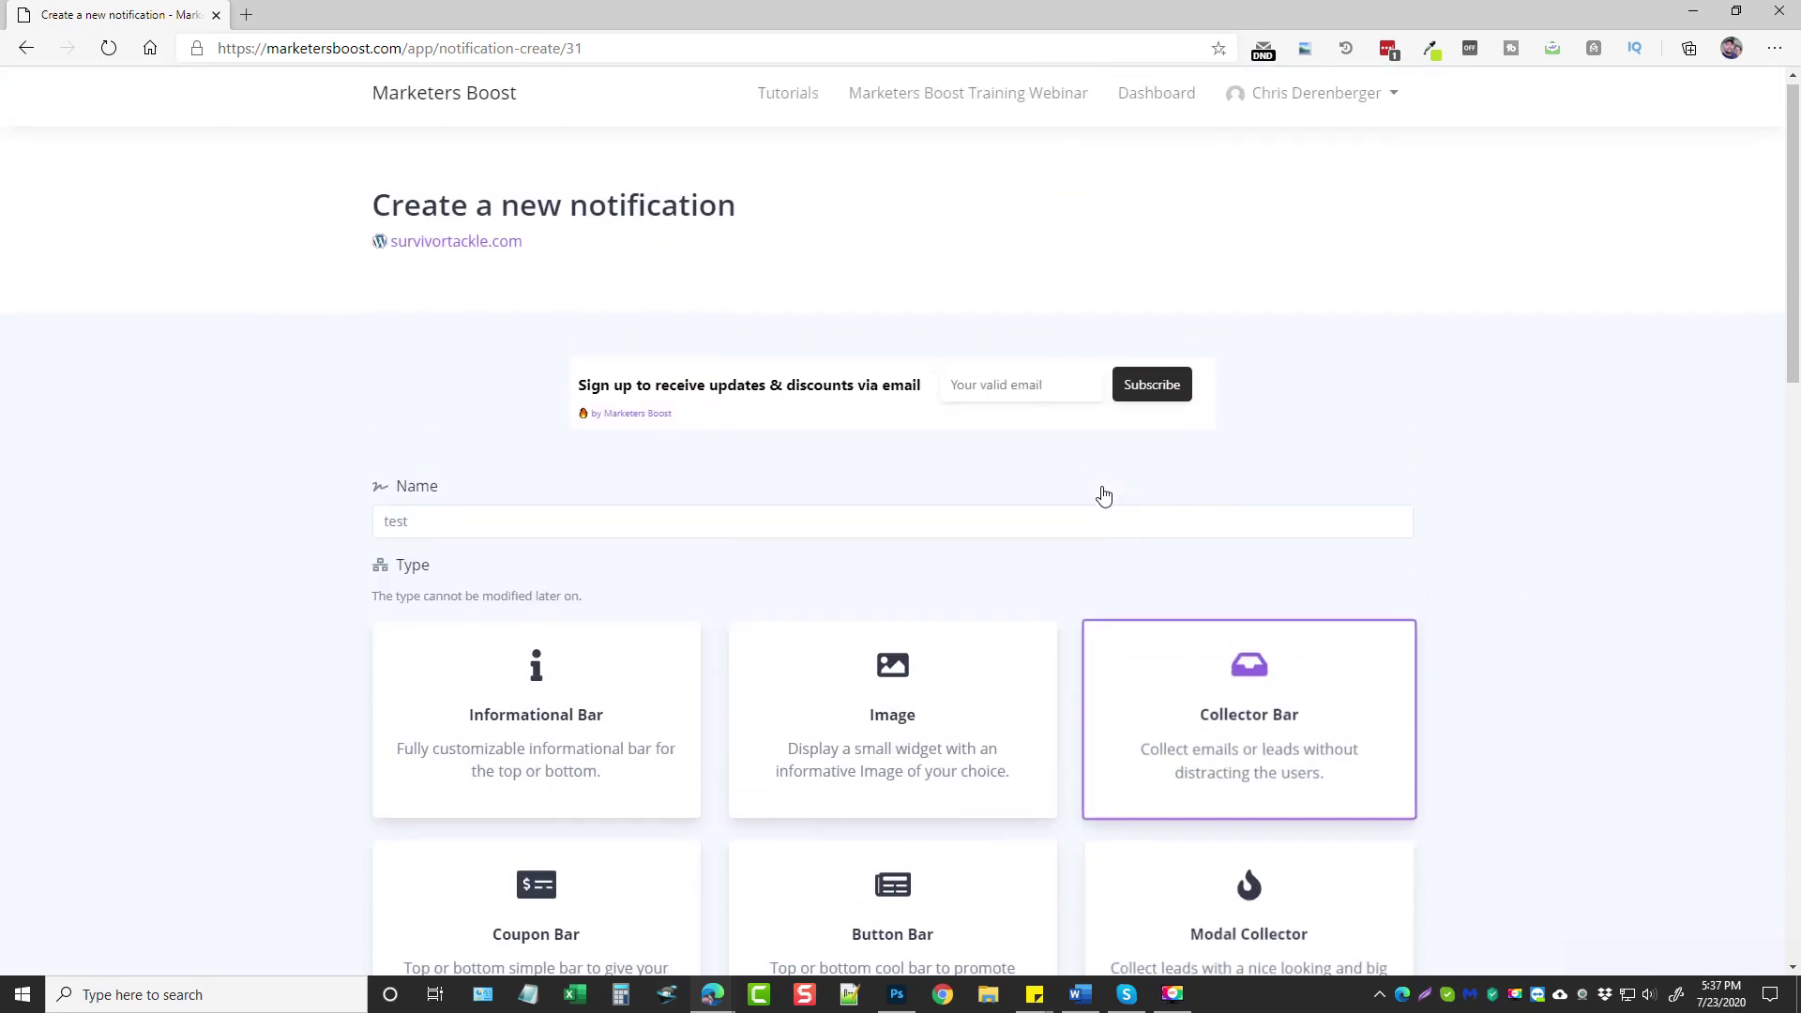
scroll(1229, 744, down, 10)
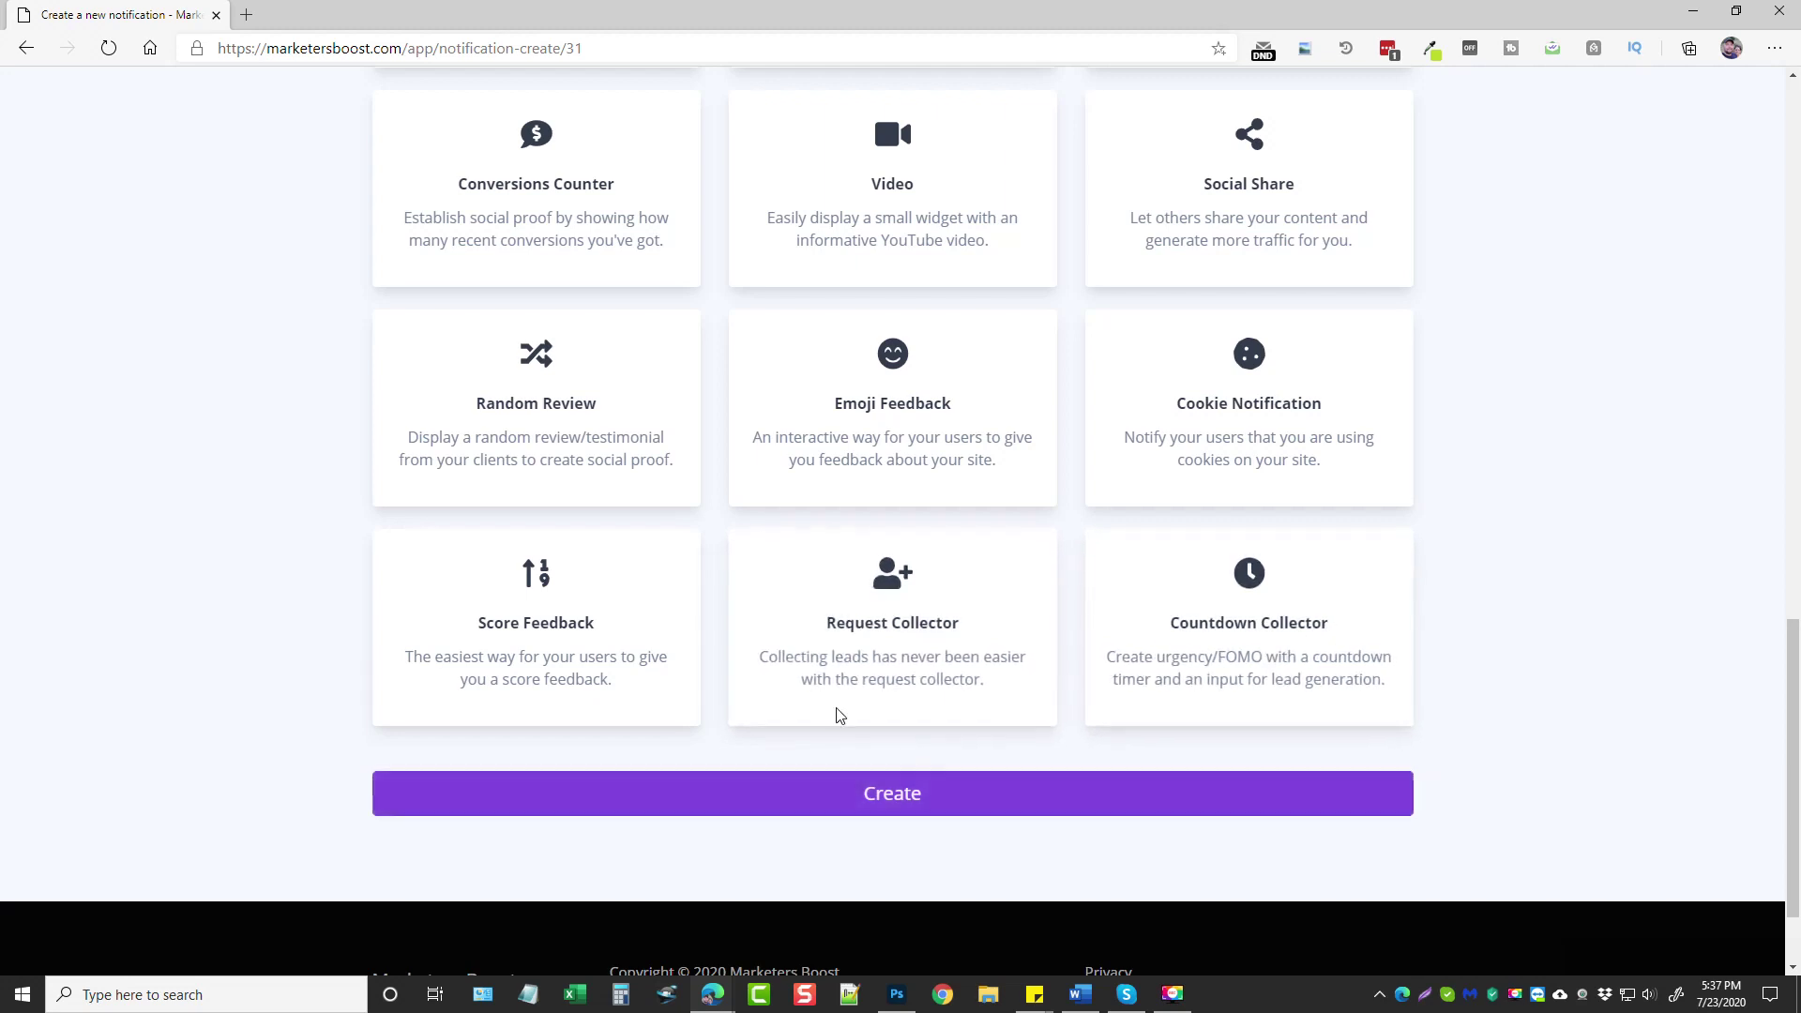
click(912, 798)
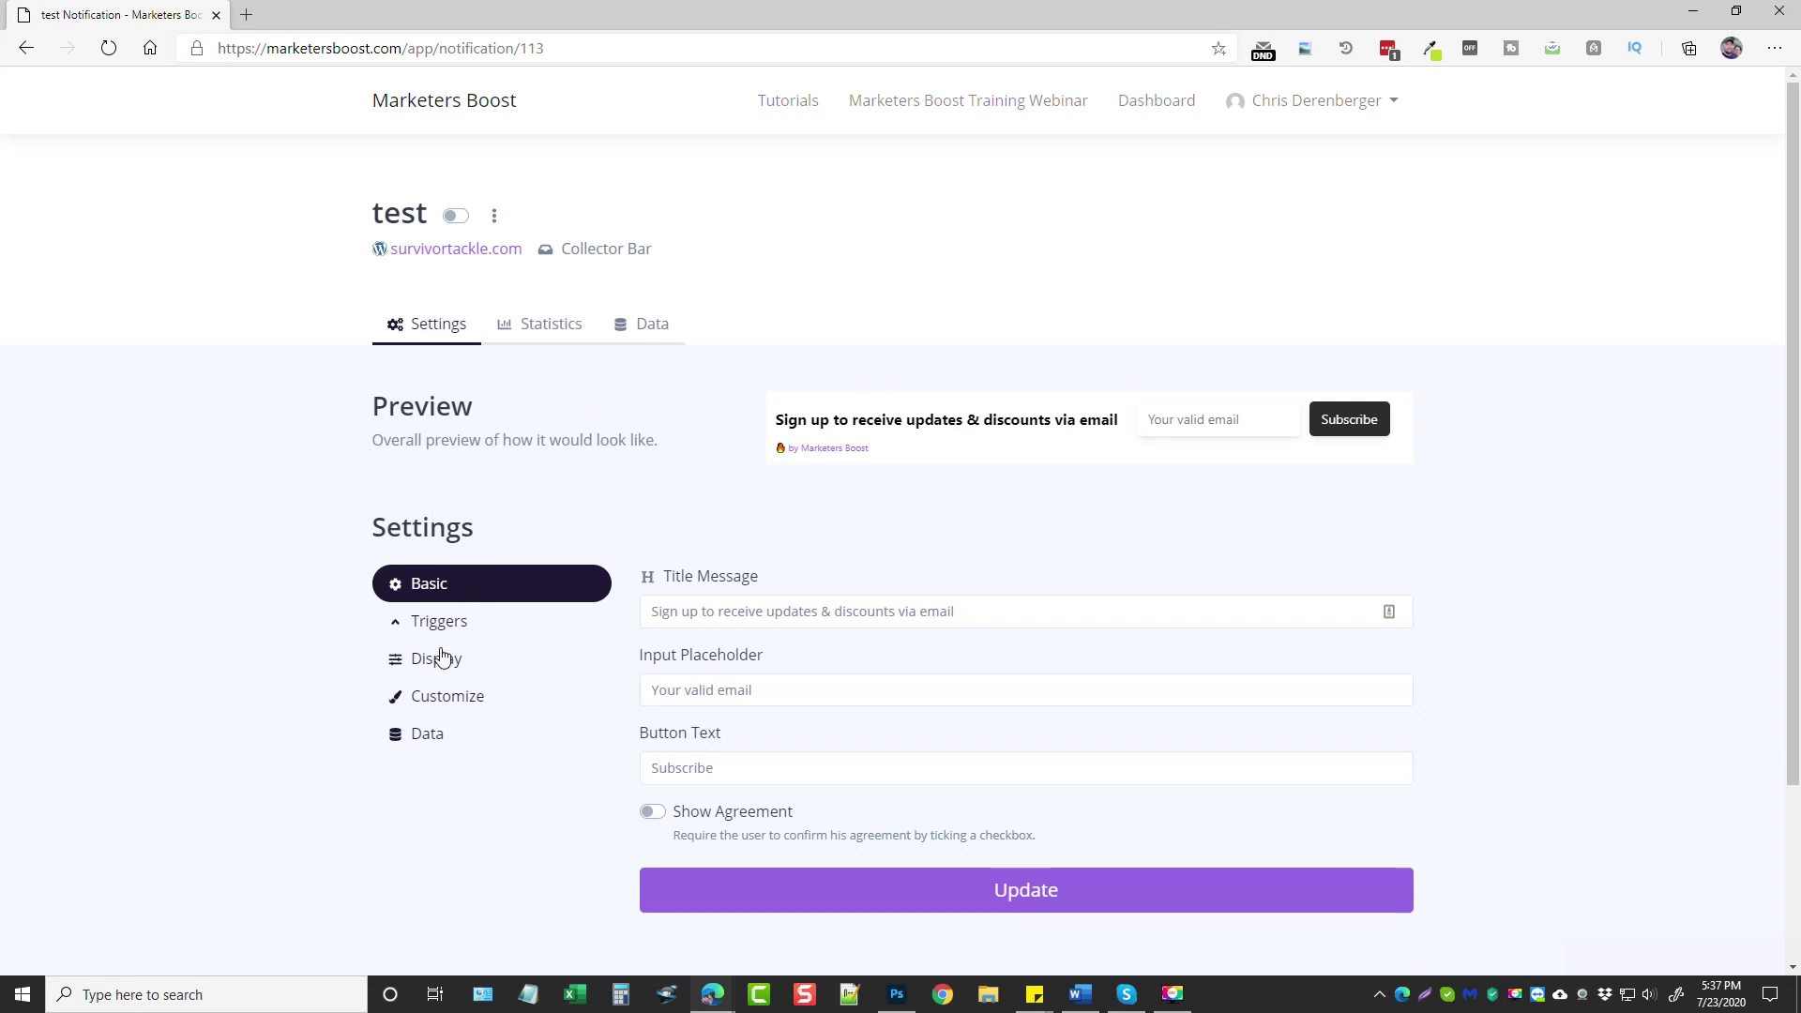
In the basic settings, extend the title message to "Sign up to receive updates & discounts via email address"
click(436, 334)
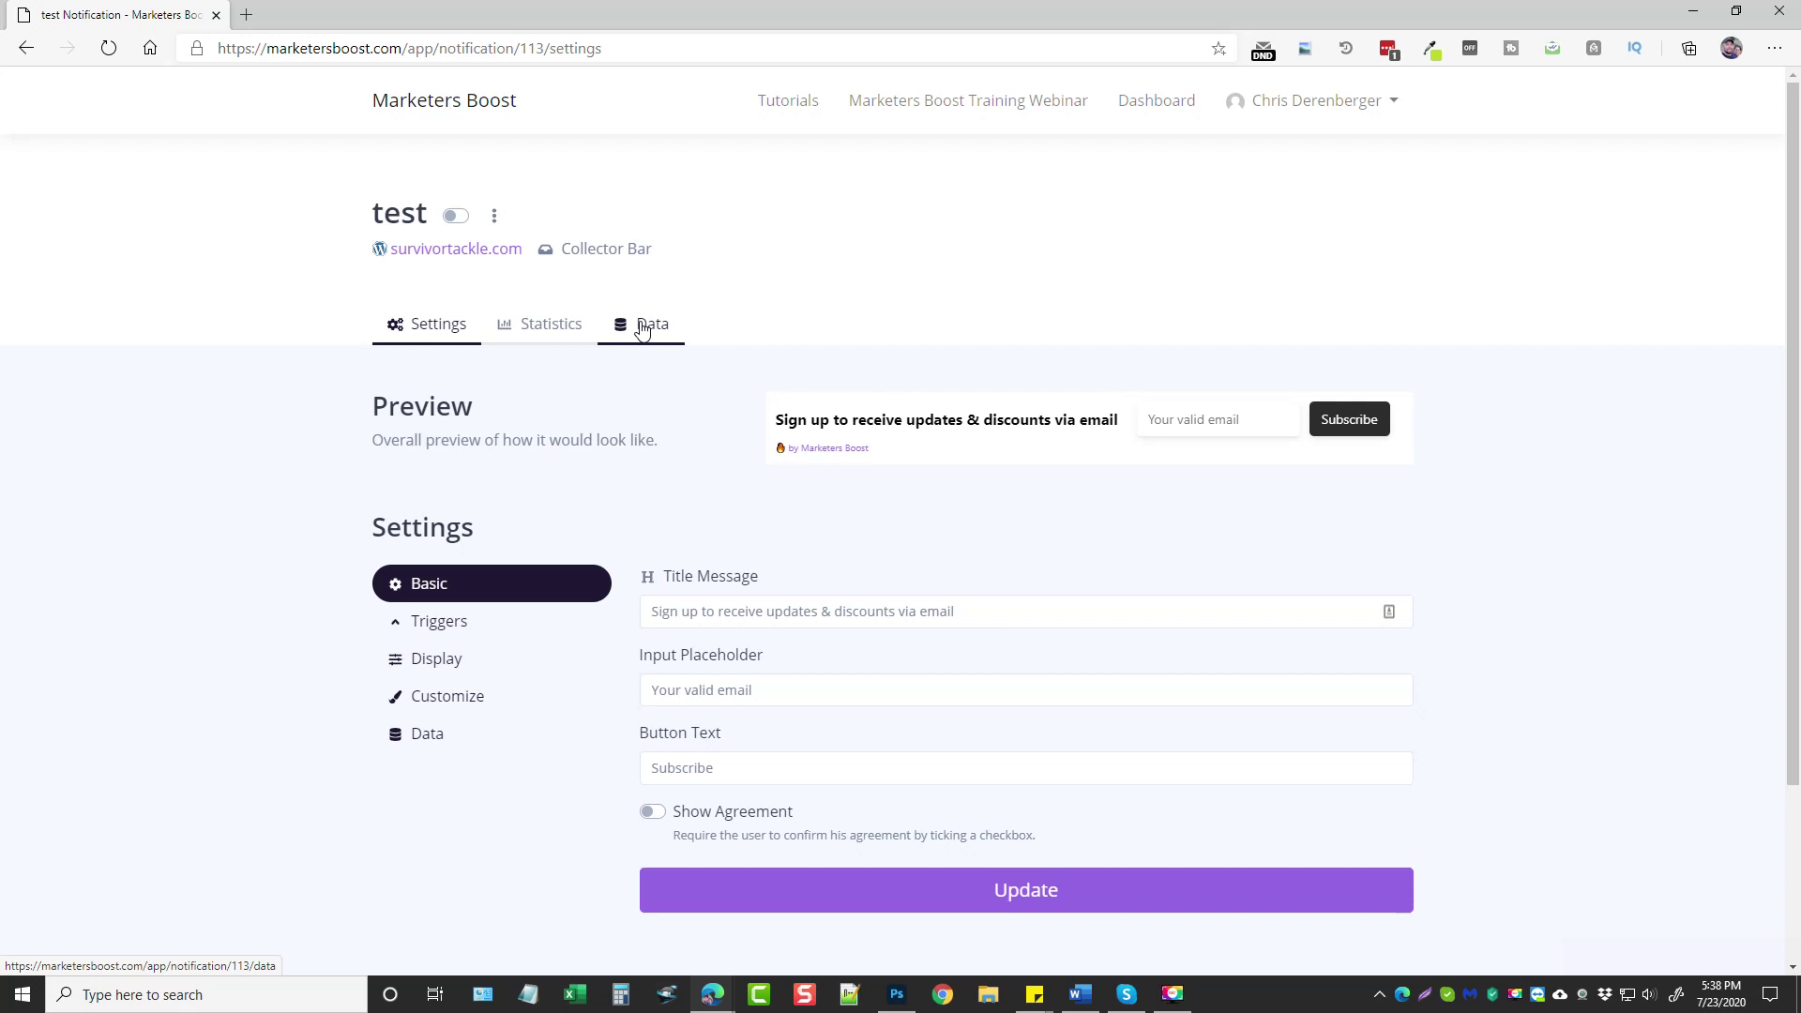
scroll(330, 628, down, 1)
scroll(330, 628, down, 2)
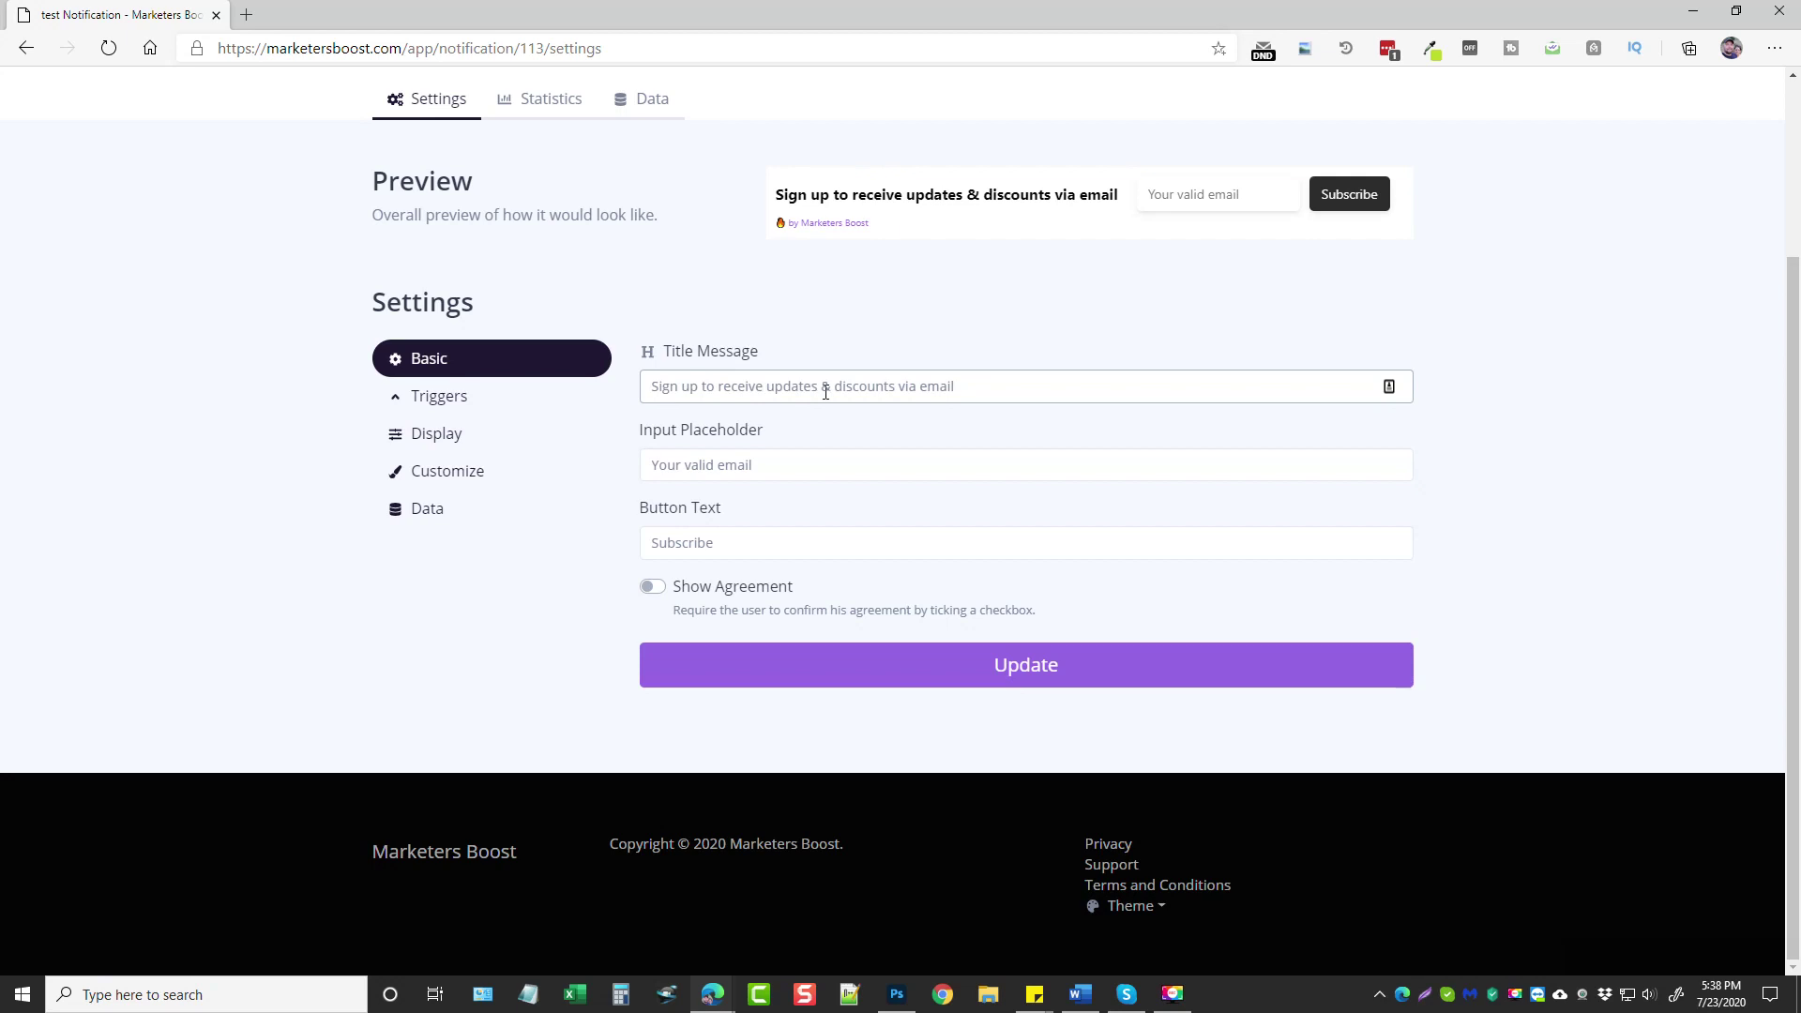
triple_click(979, 389)
click(967, 391)
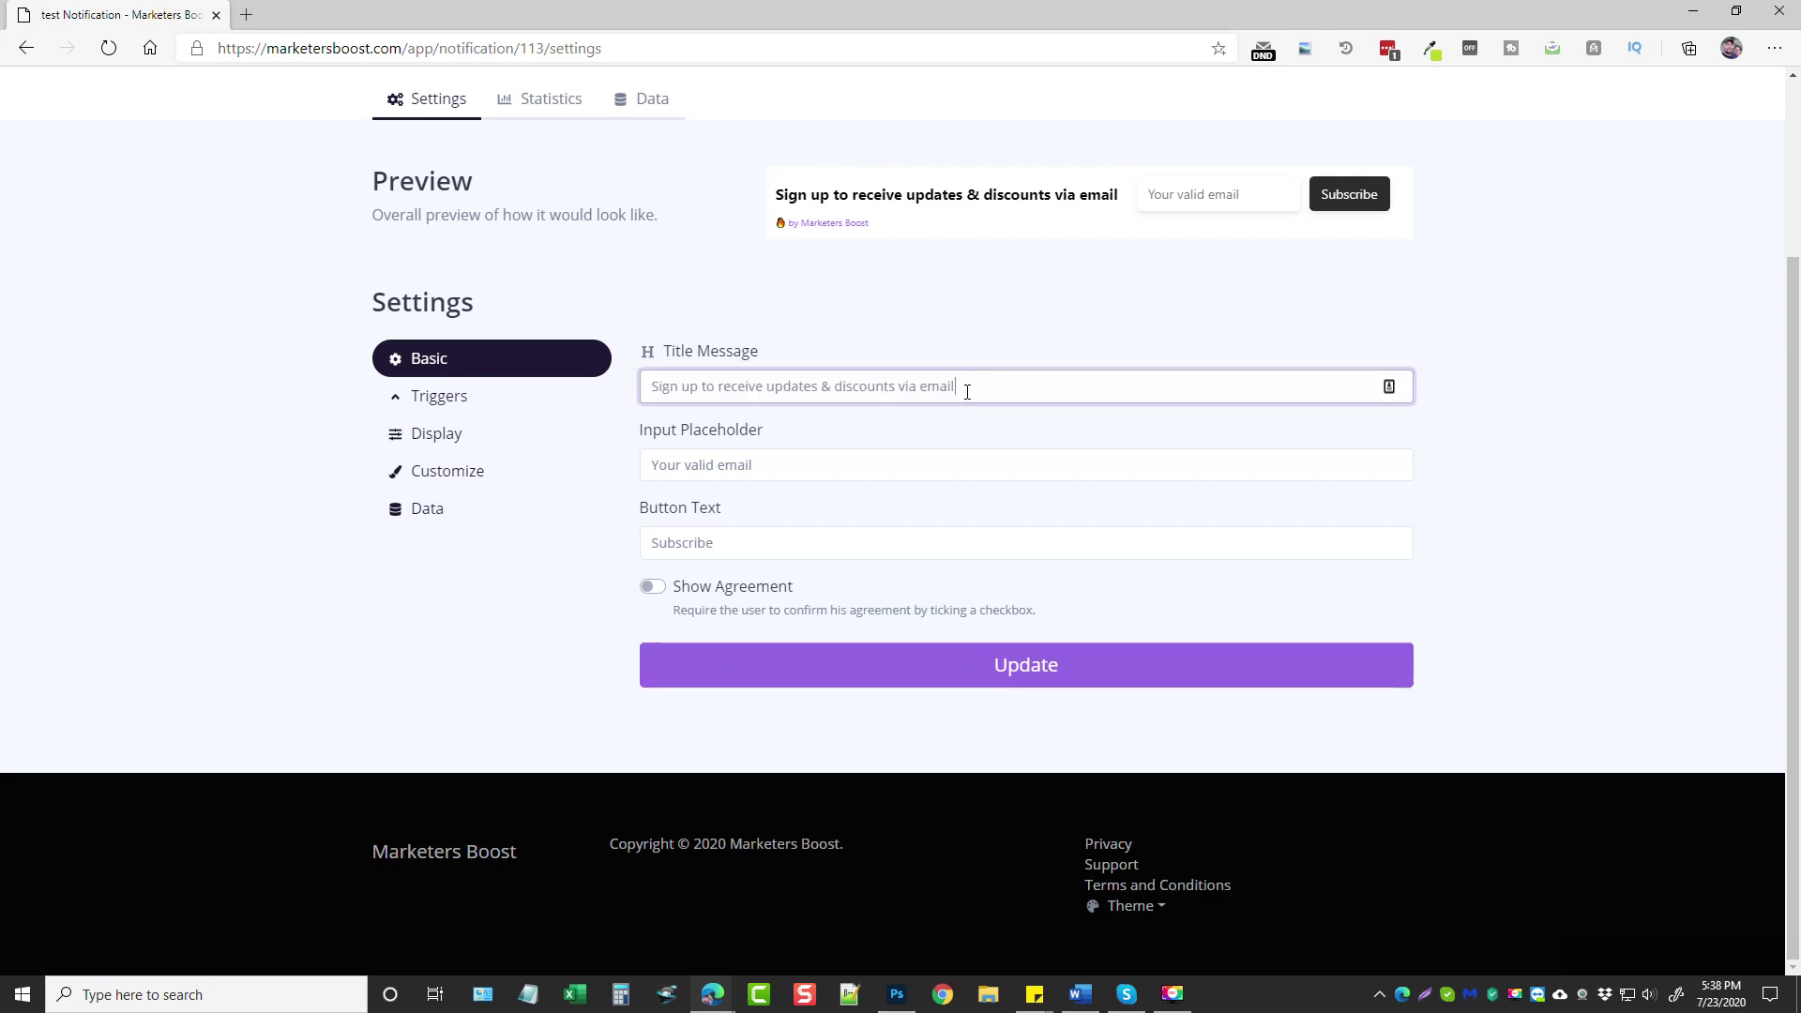
text(address)
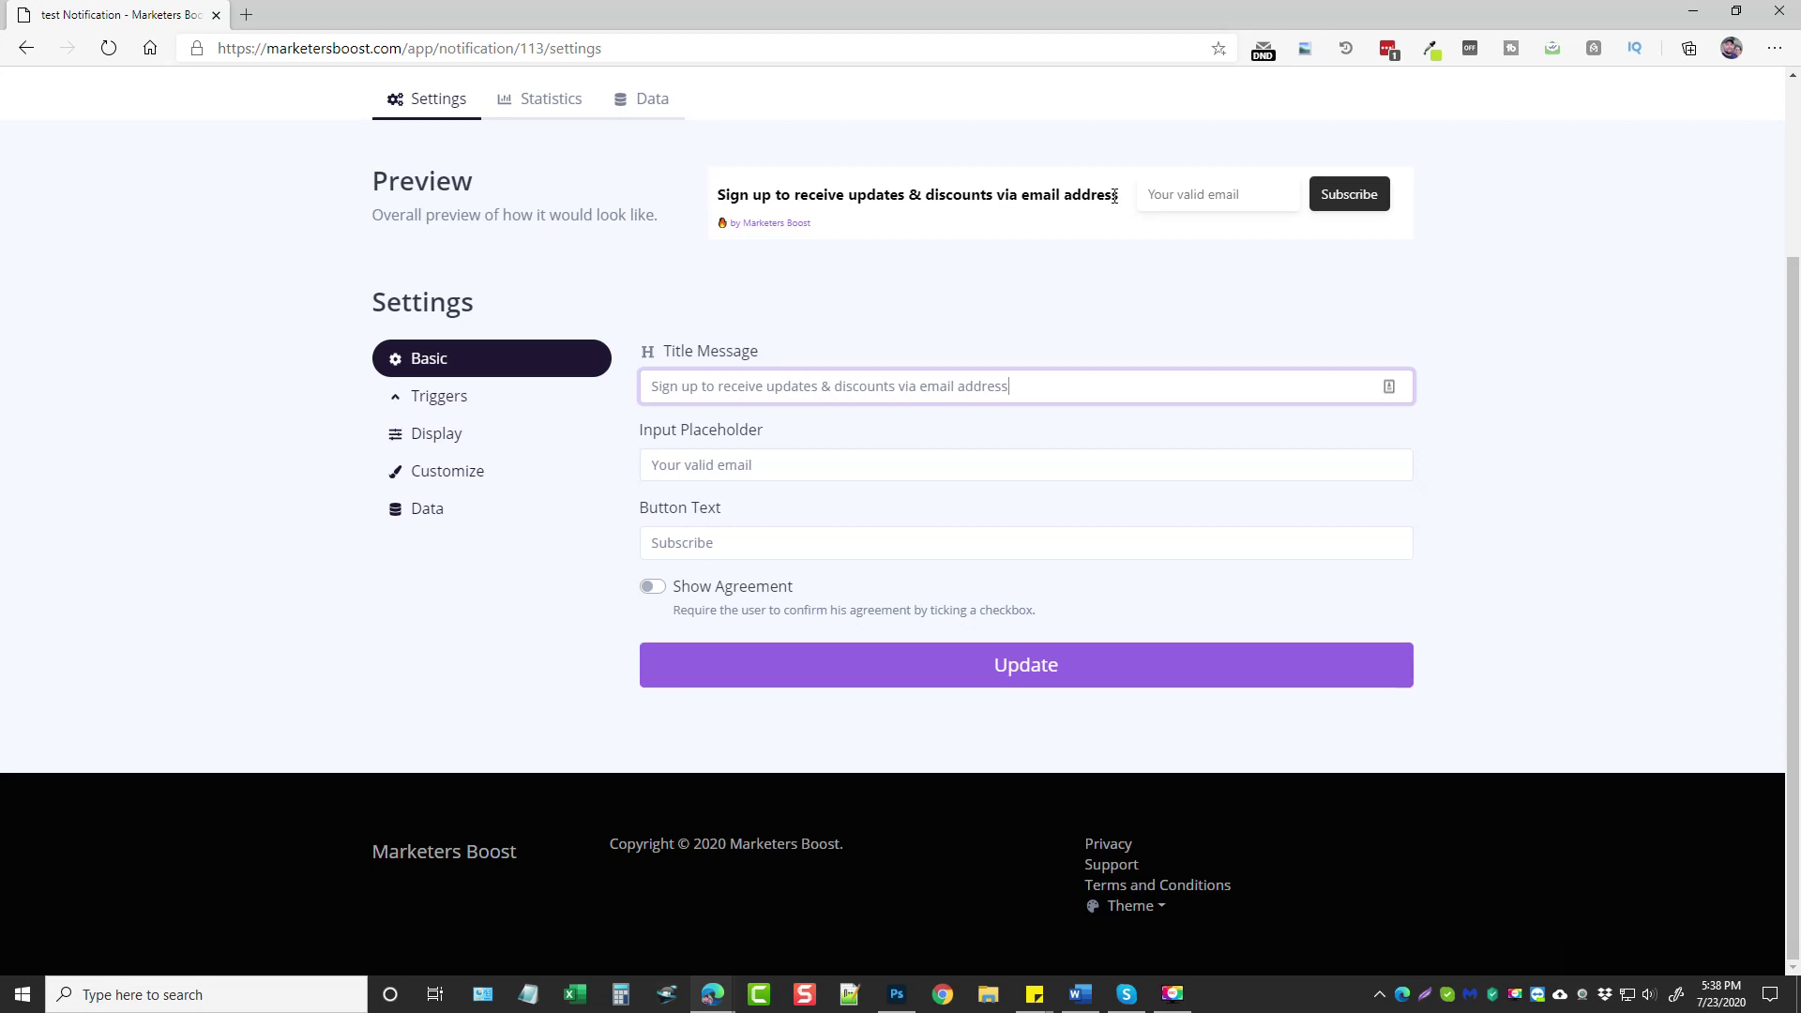
Review the input placeholder and button text, and switch Show Agreement on and back off to examine its options
click(790, 468)
triple_click(737, 466)
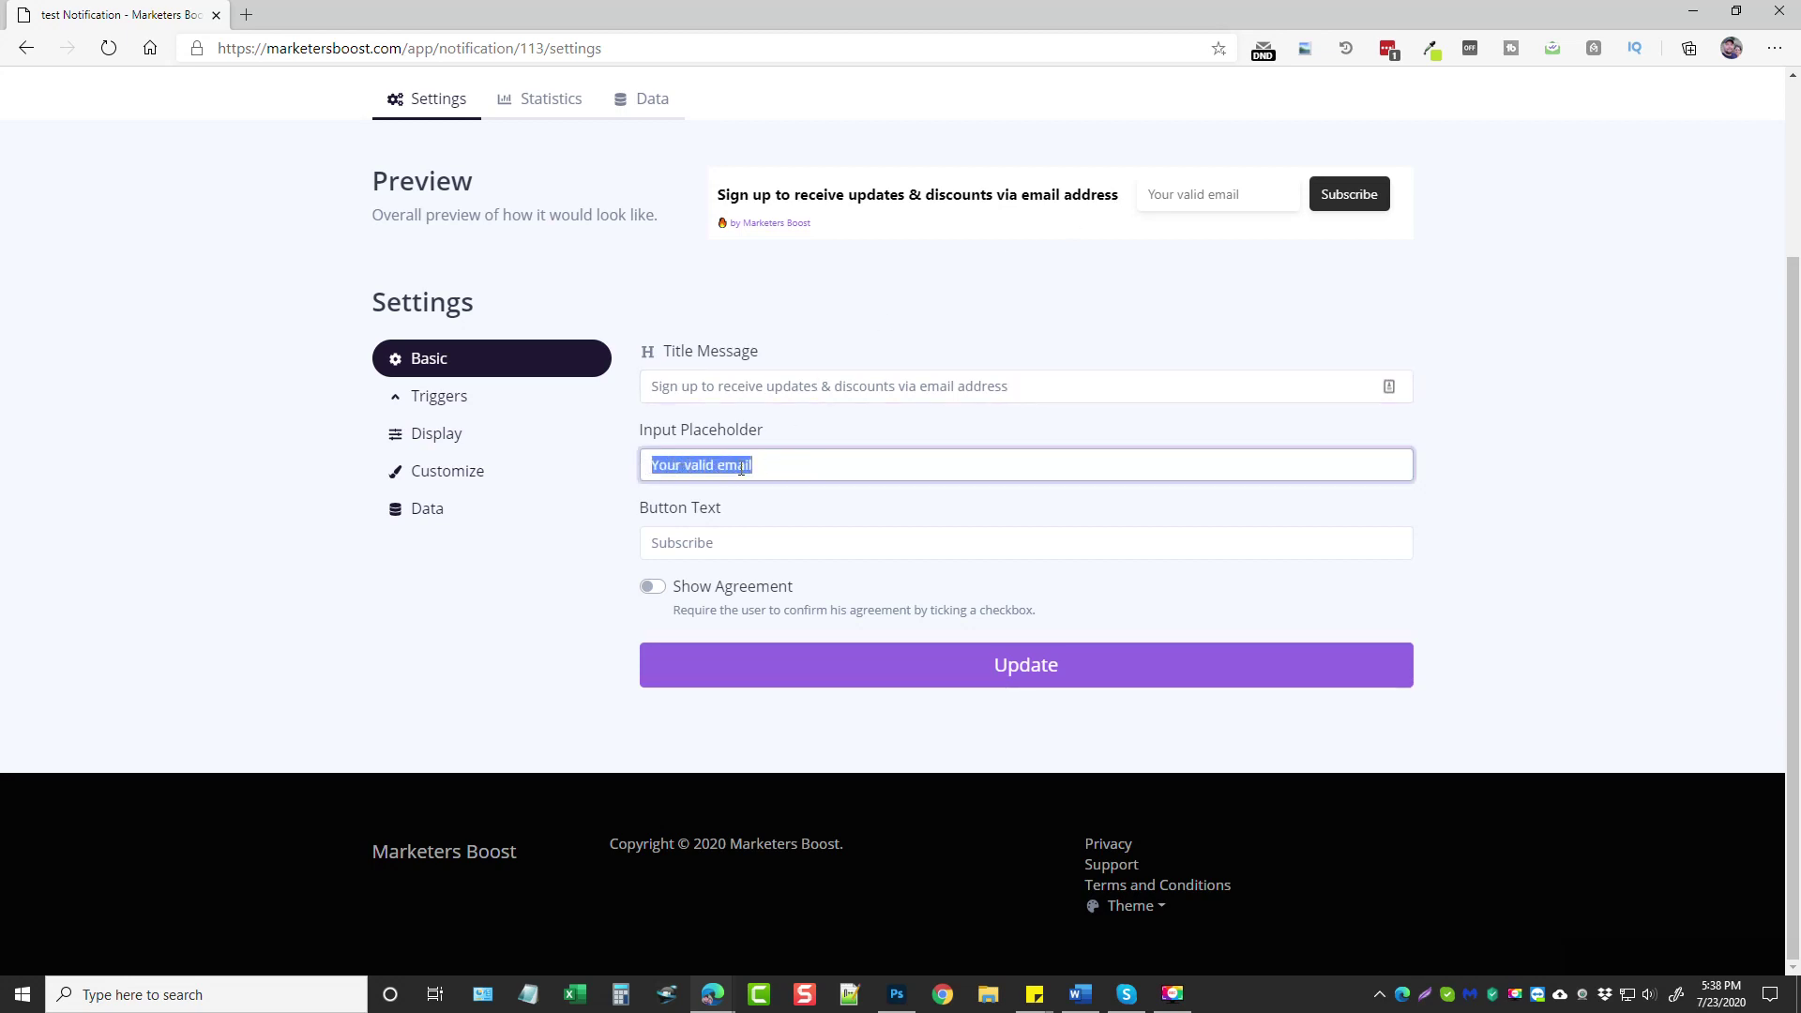
click(1188, 193)
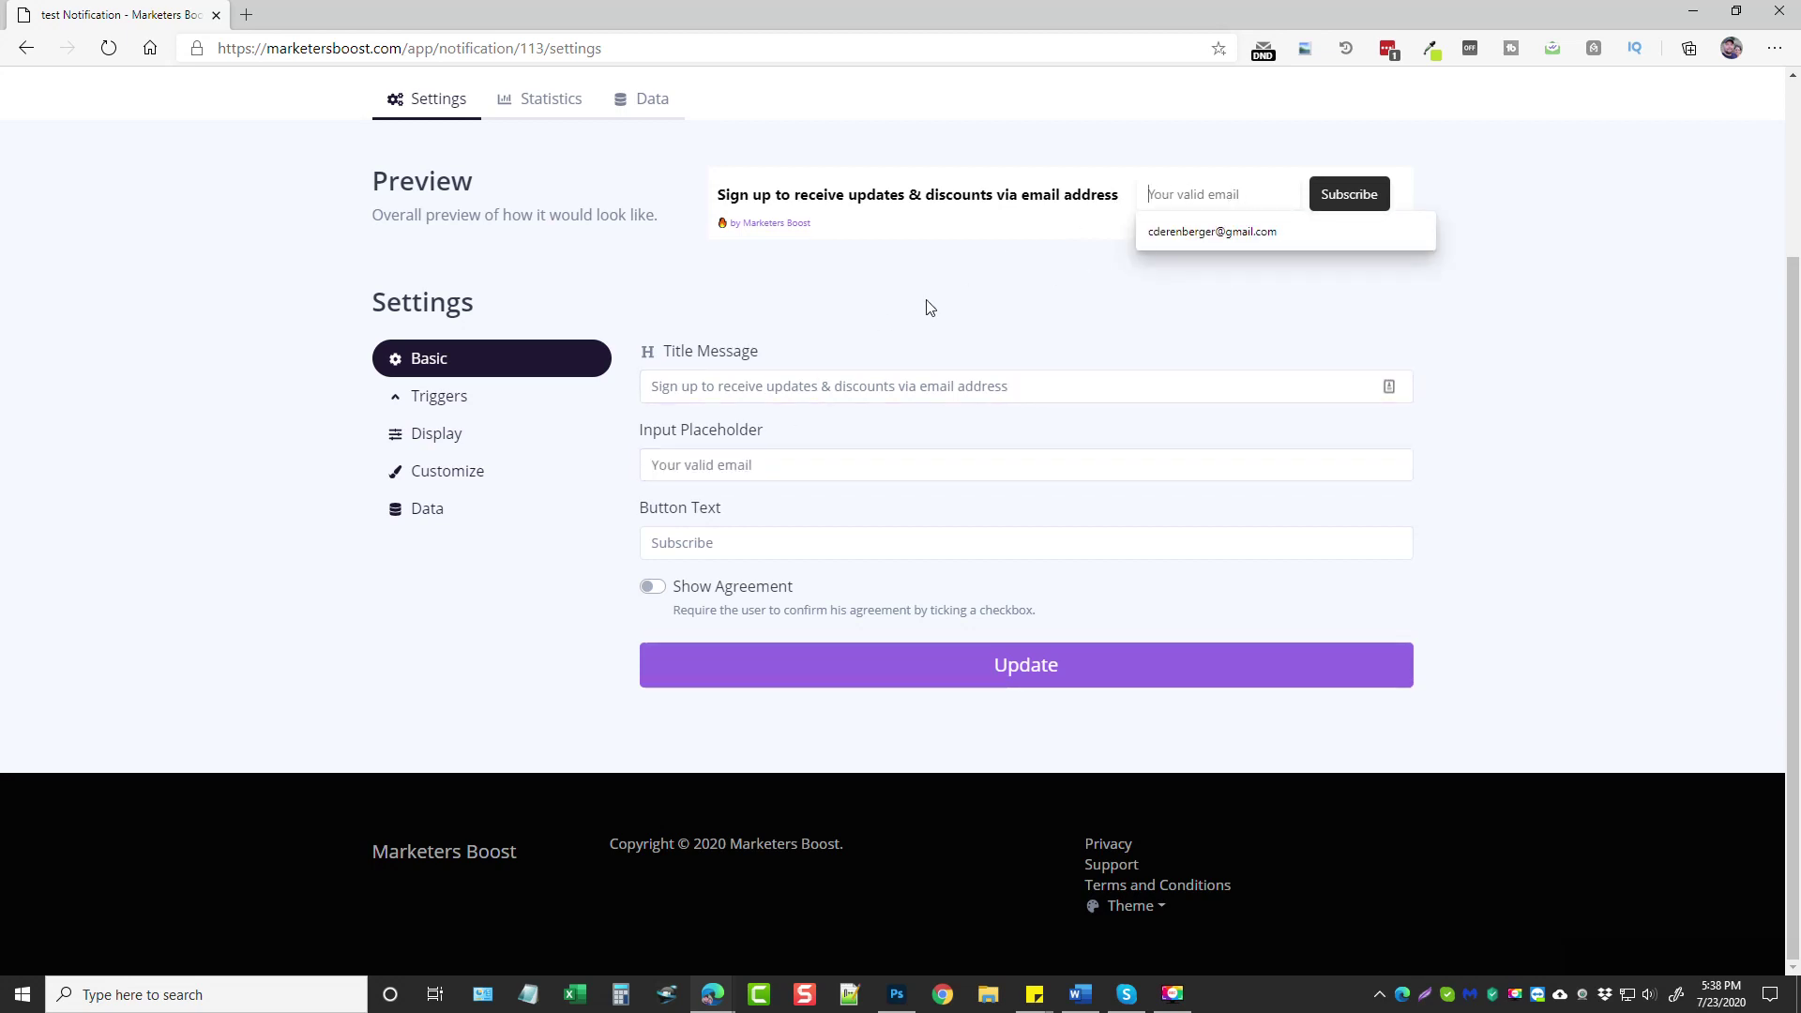
click(744, 543)
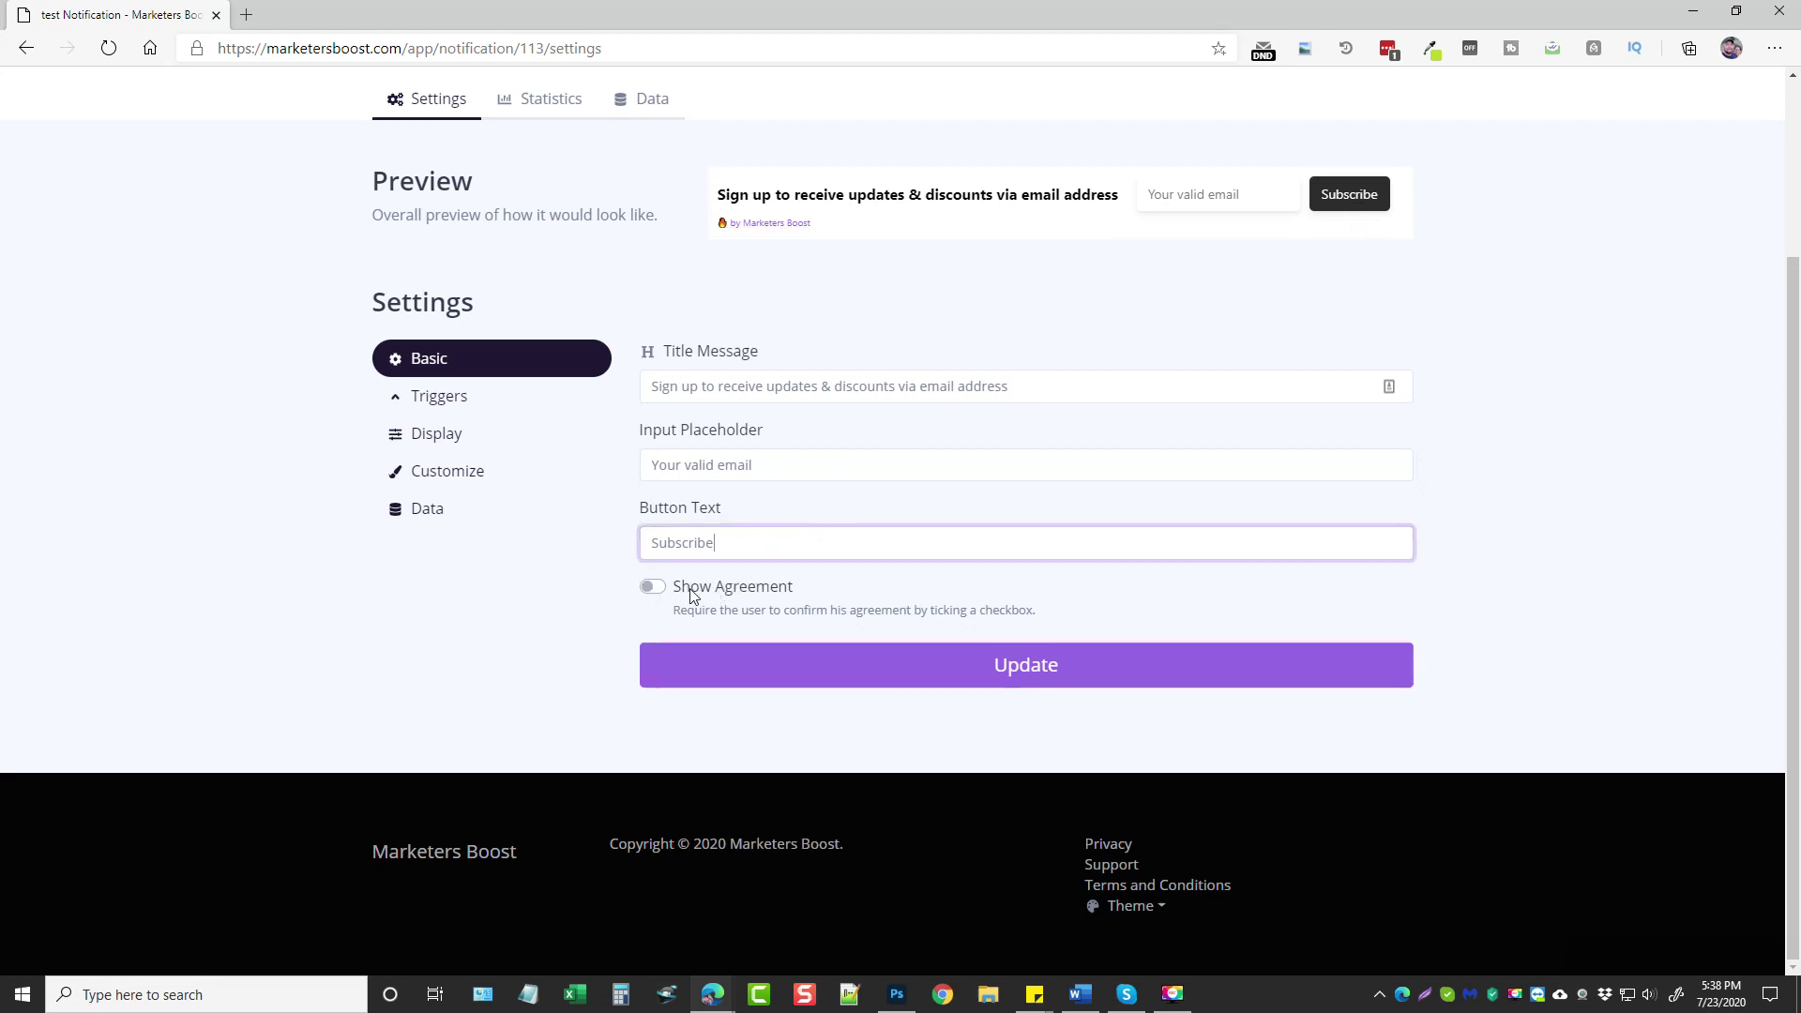
click(655, 588)
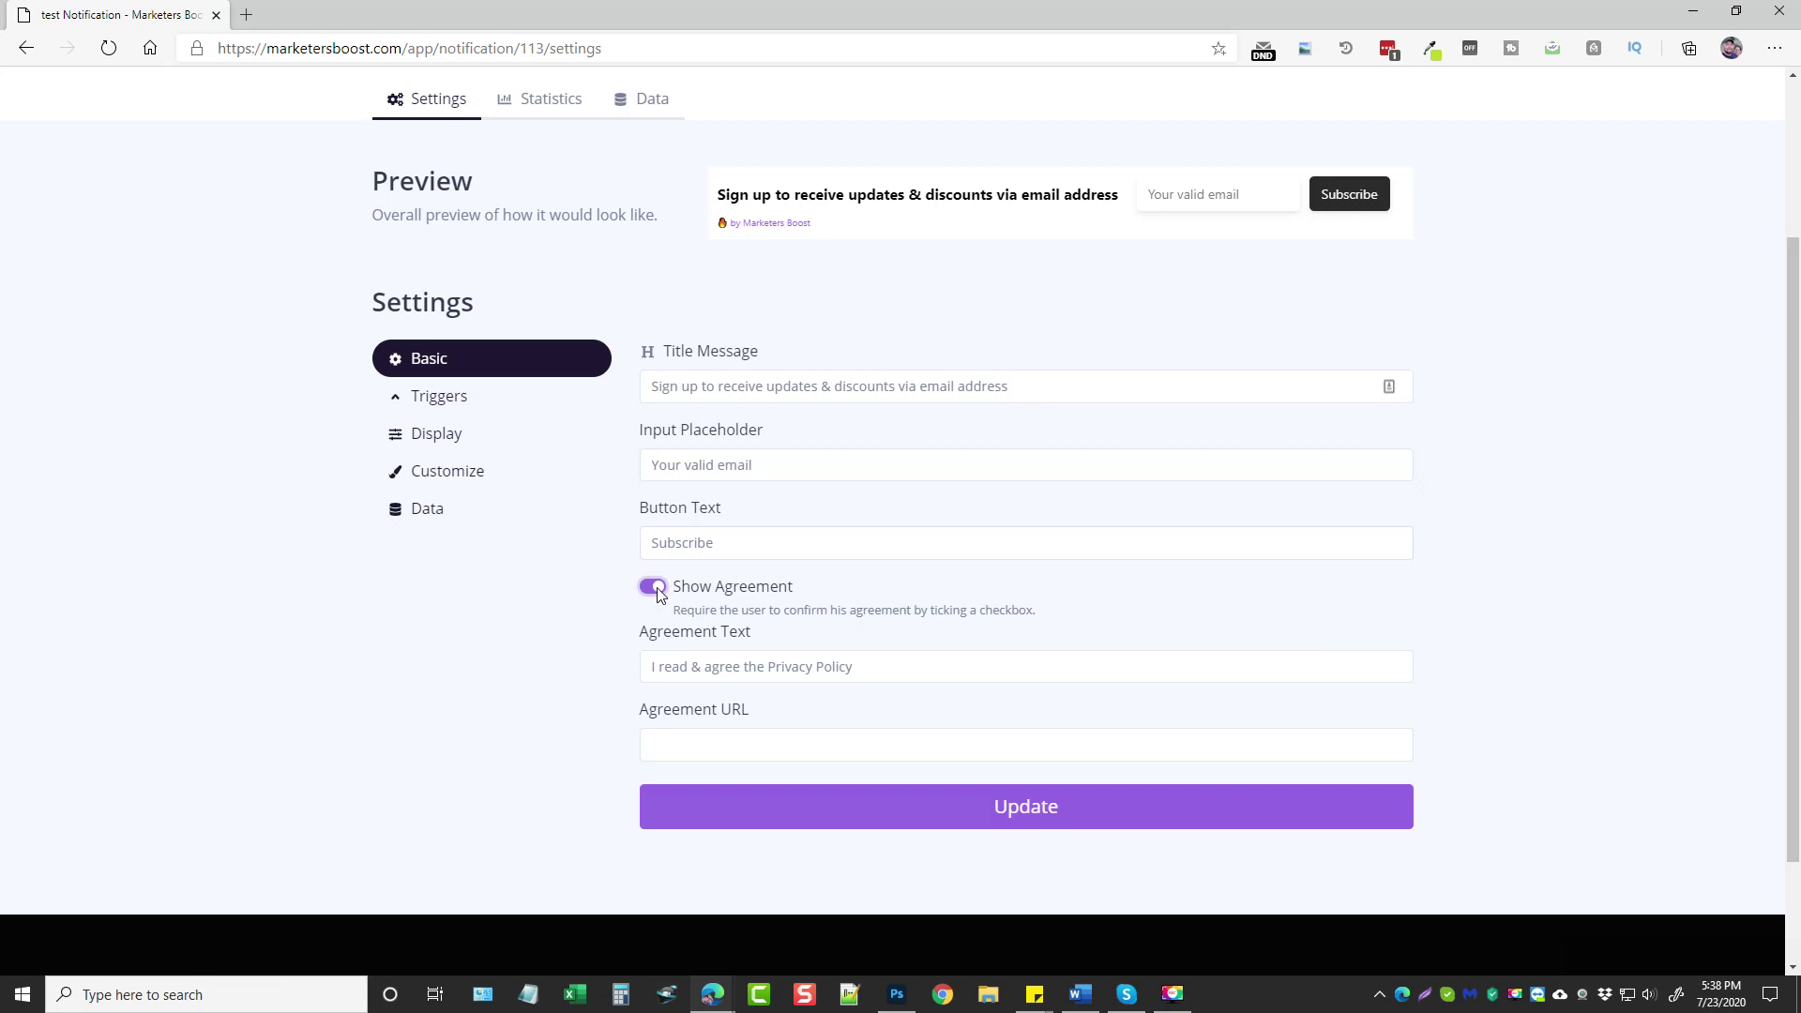
click(661, 591)
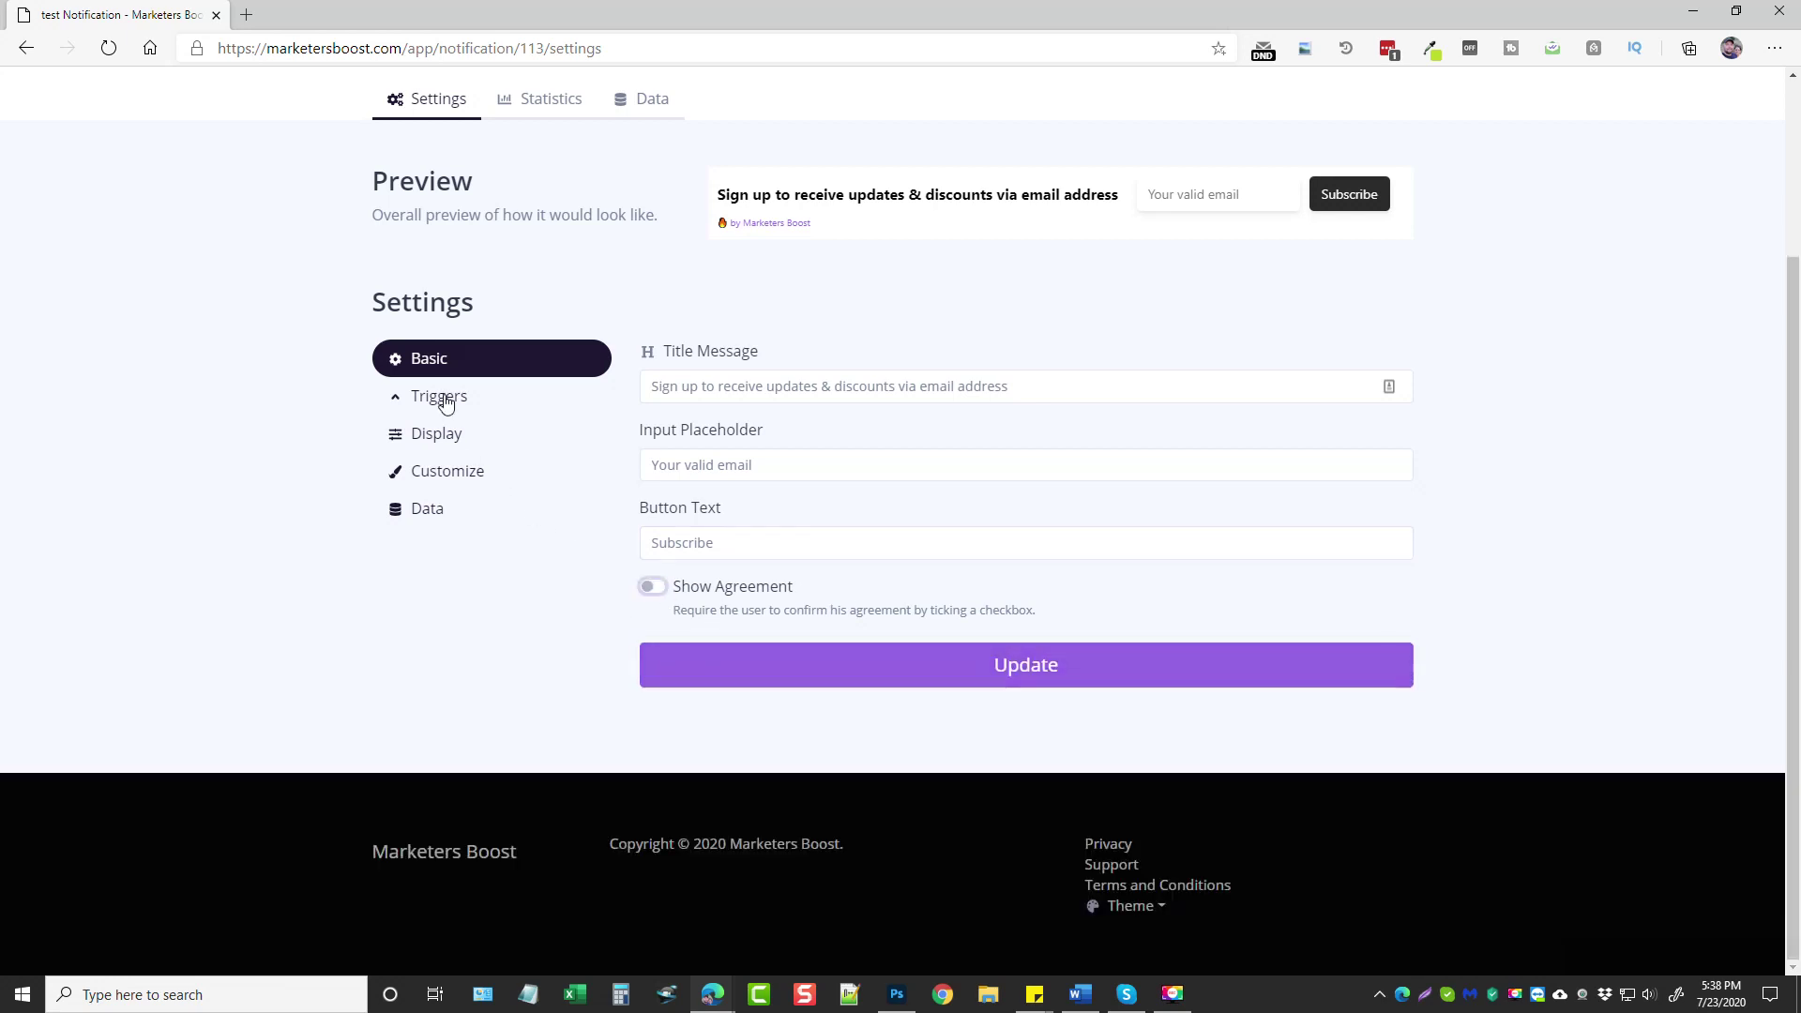
In the trigger settings, try a Contains URL condition with all-page triggering off, and re-enable Trigger on all pages
click(442, 397)
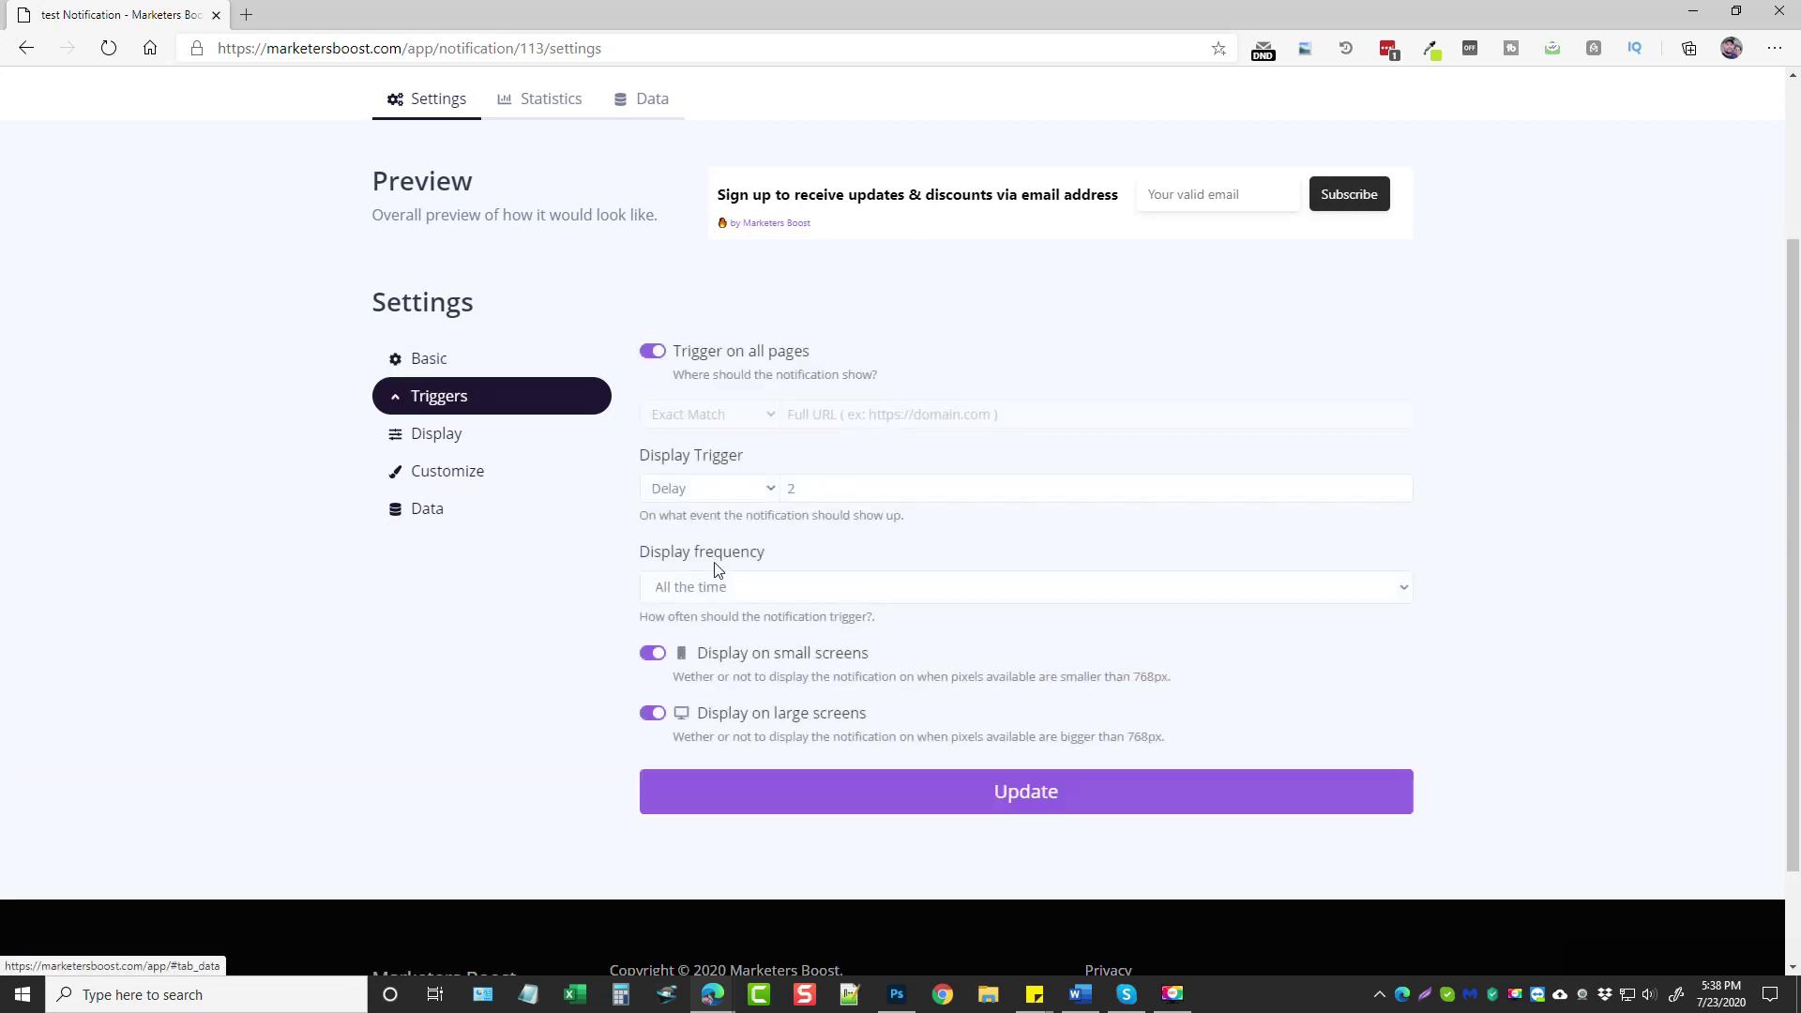
click(652, 351)
click(766, 418)
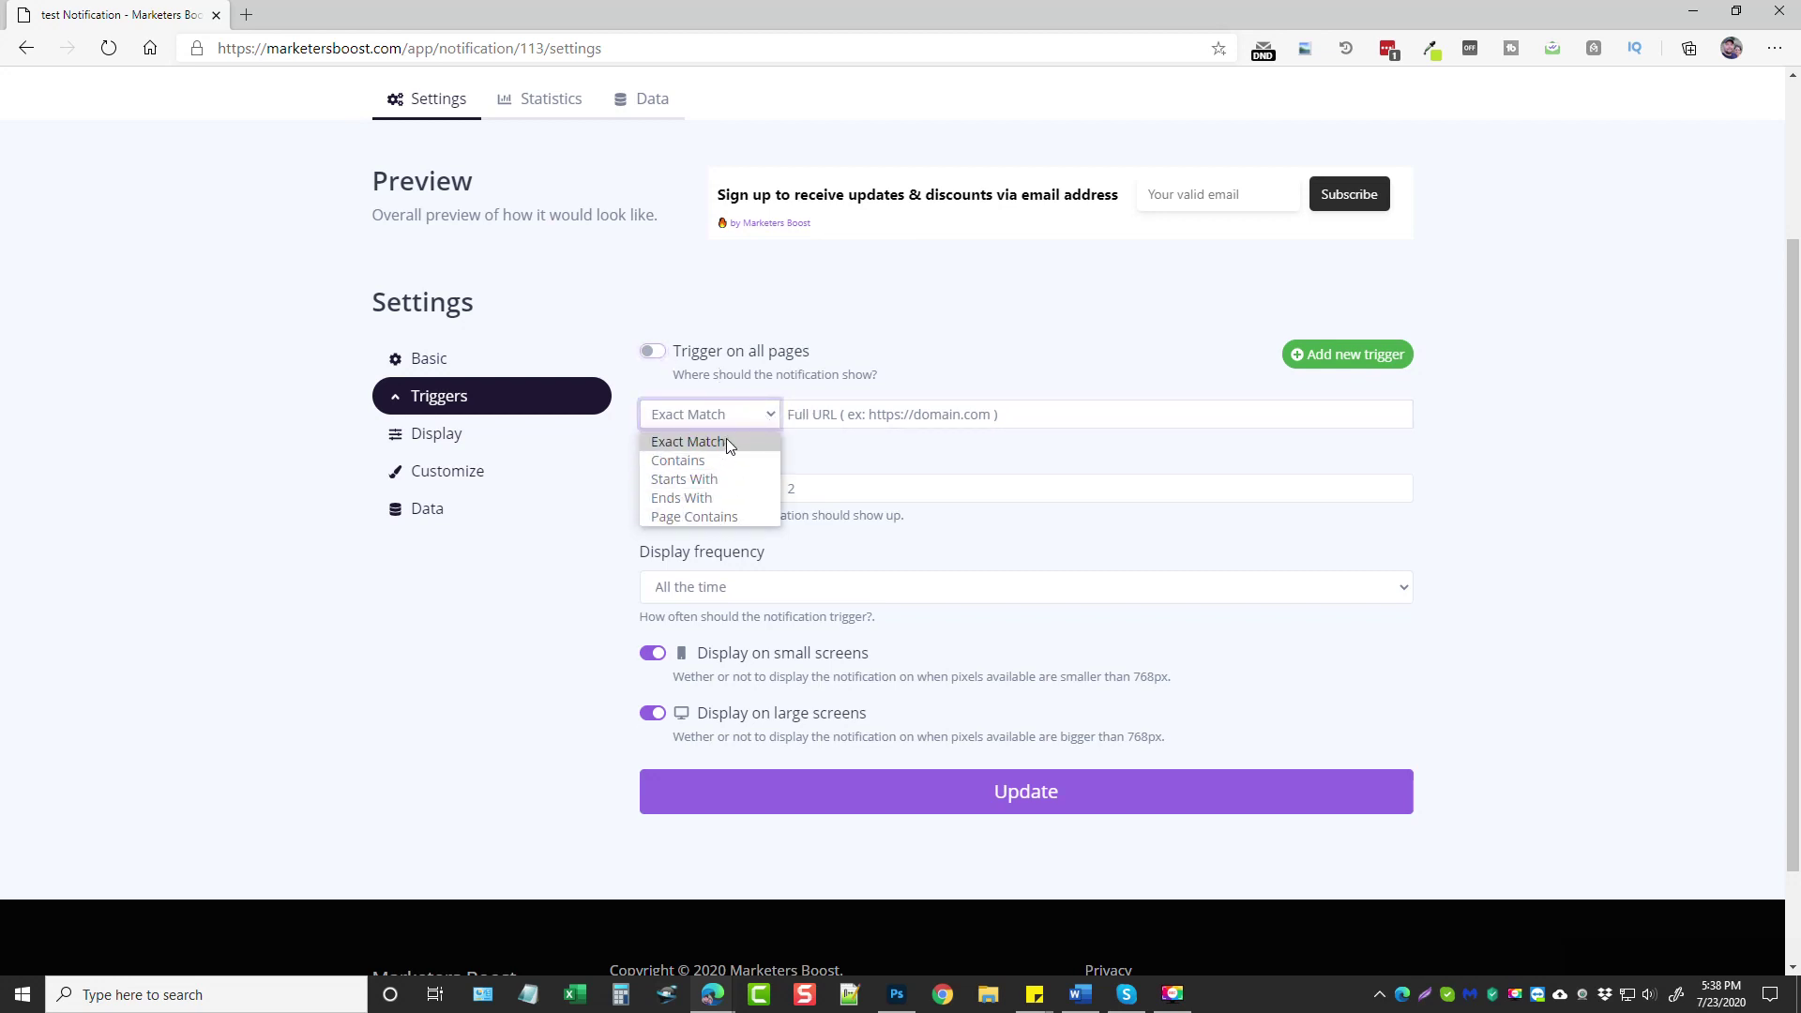
click(691, 460)
click(727, 418)
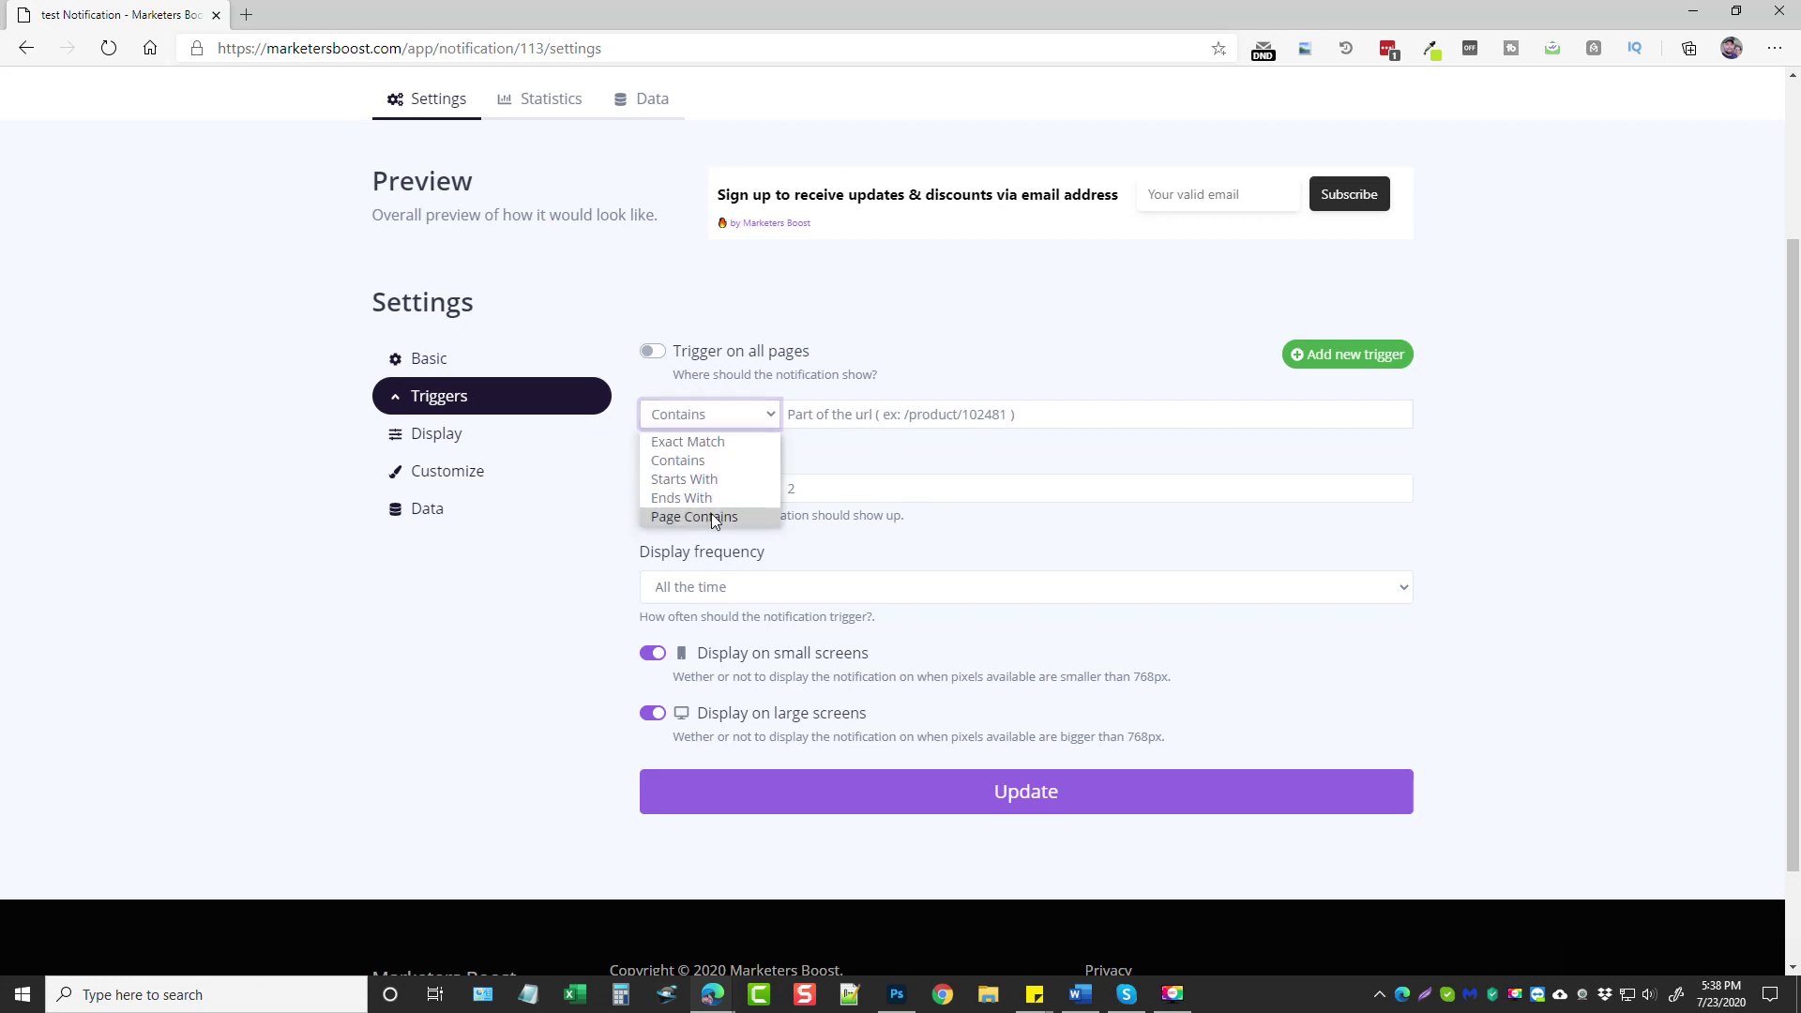
click(813, 469)
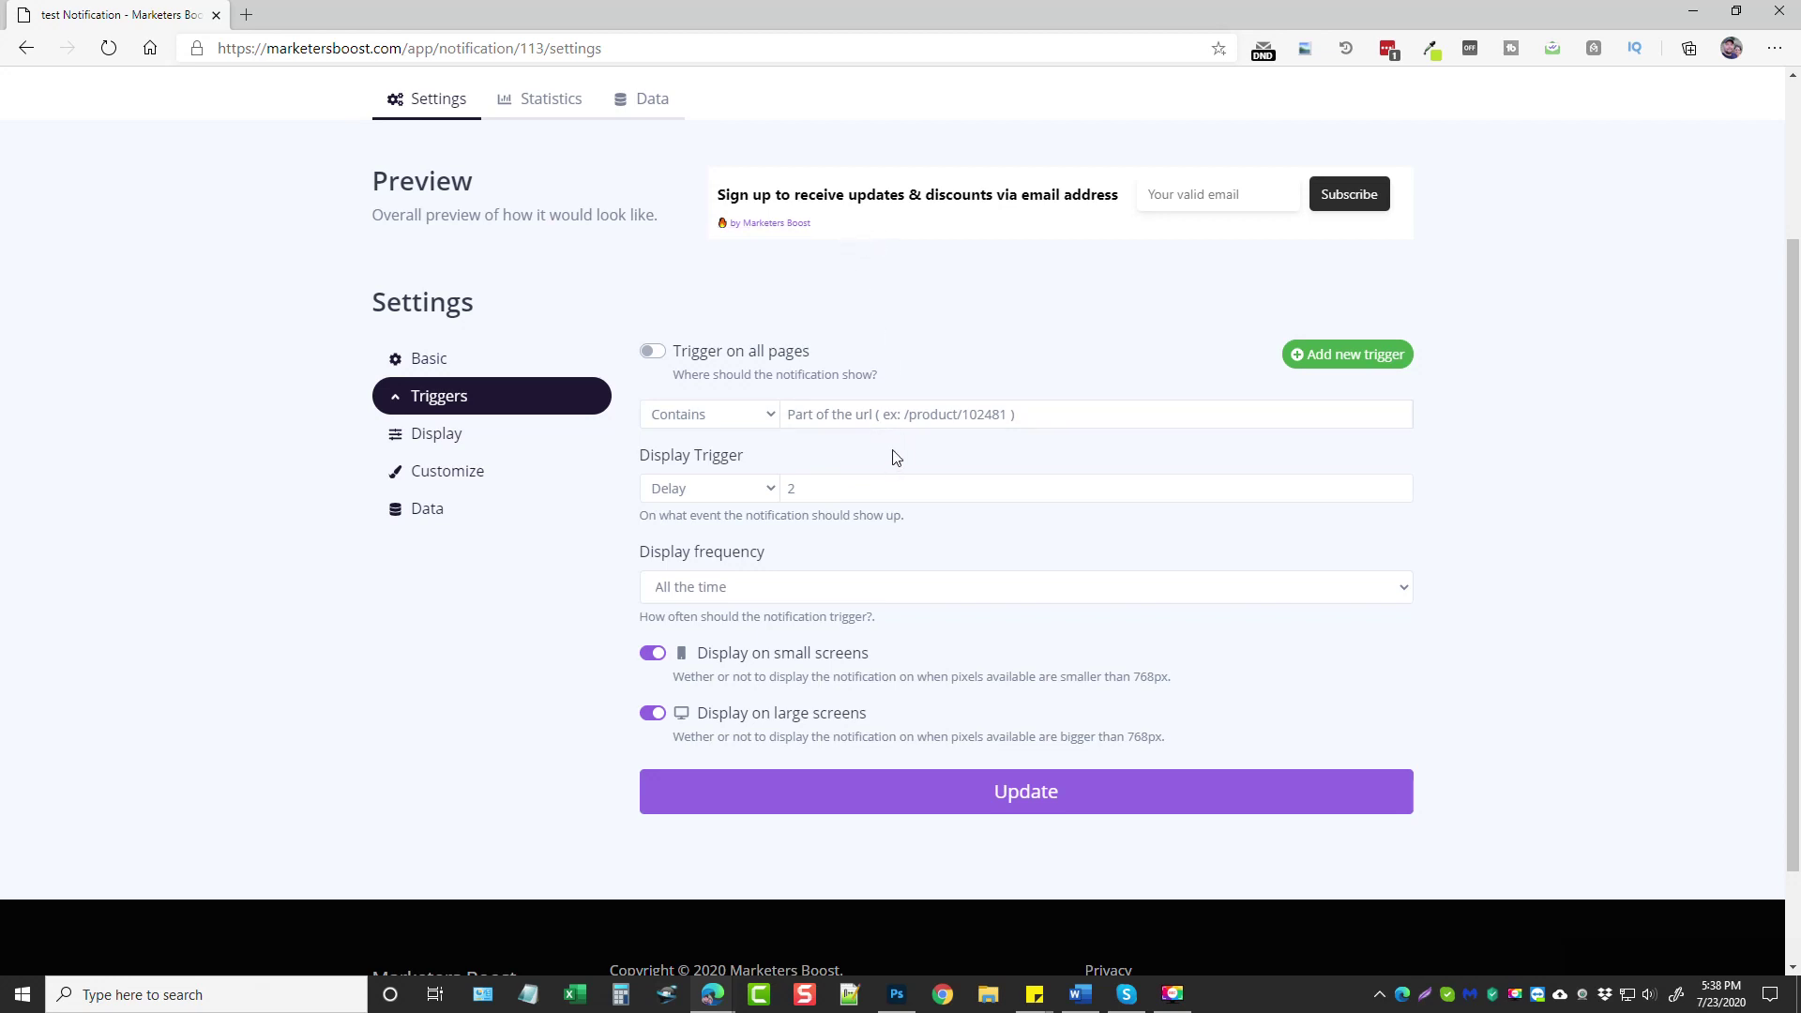
click(645, 352)
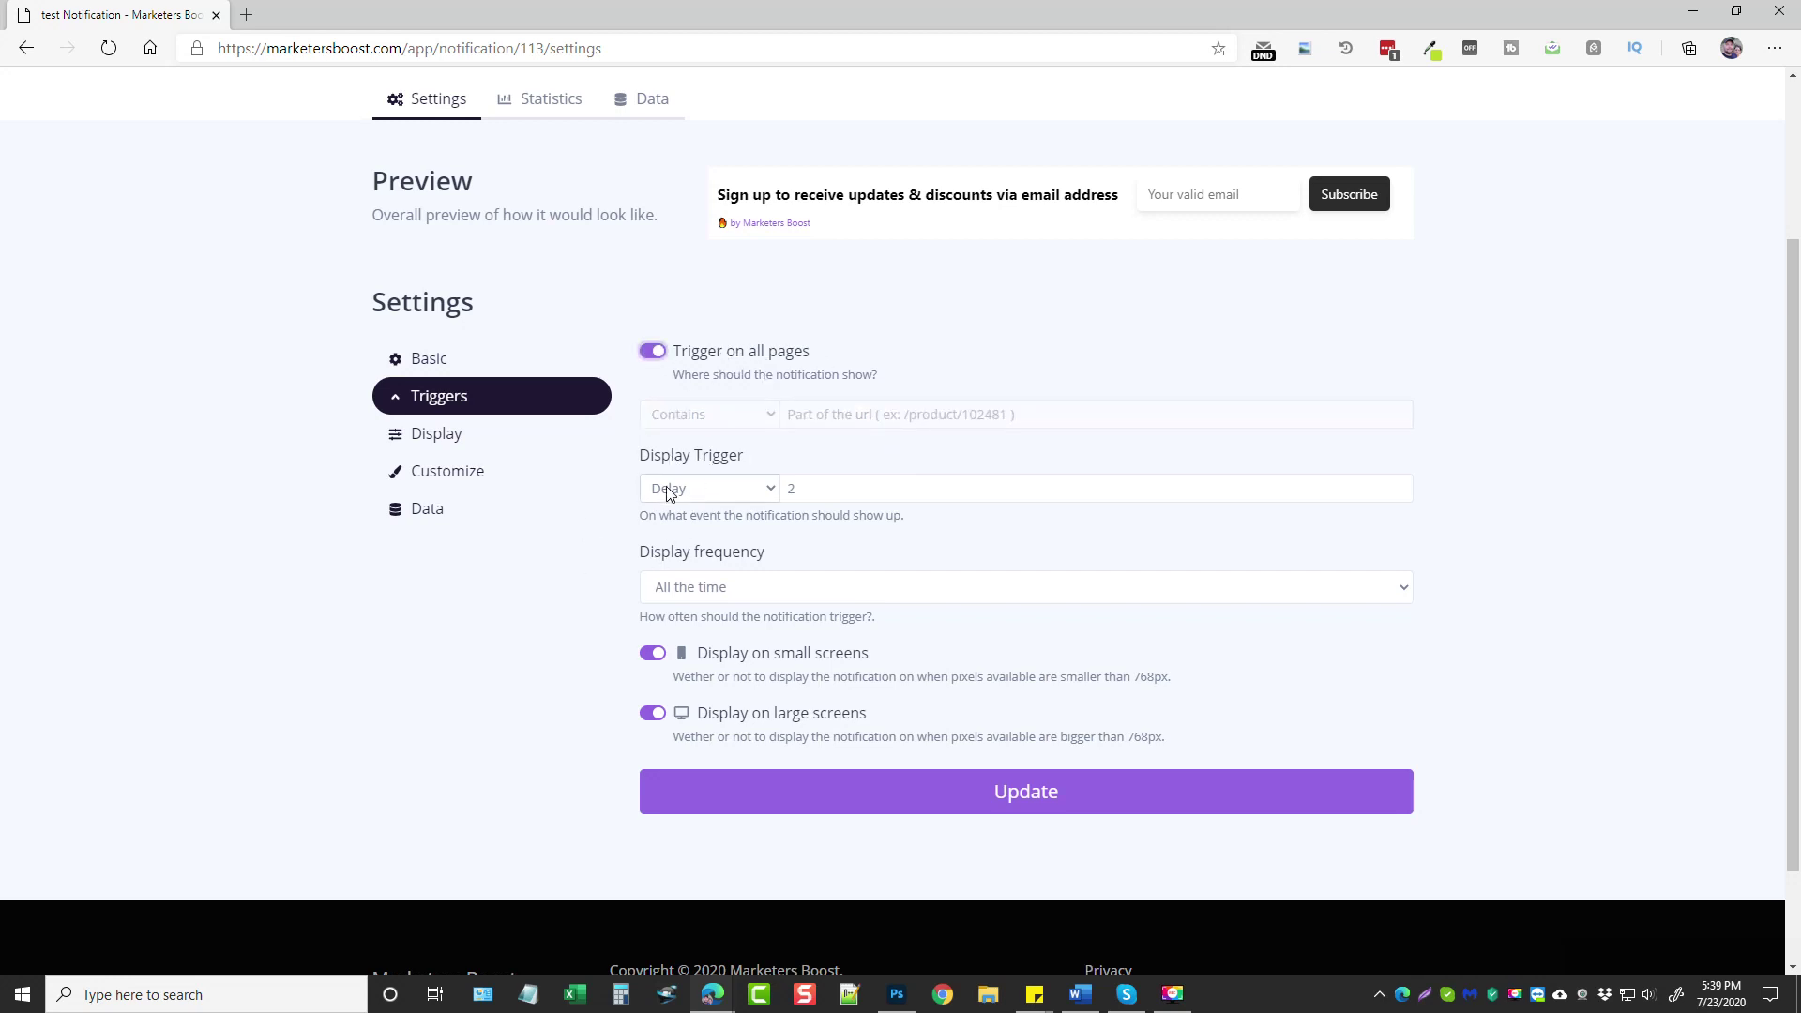
Review the available display trigger and display frequency options without changing the Delay and All the time selections
click(756, 490)
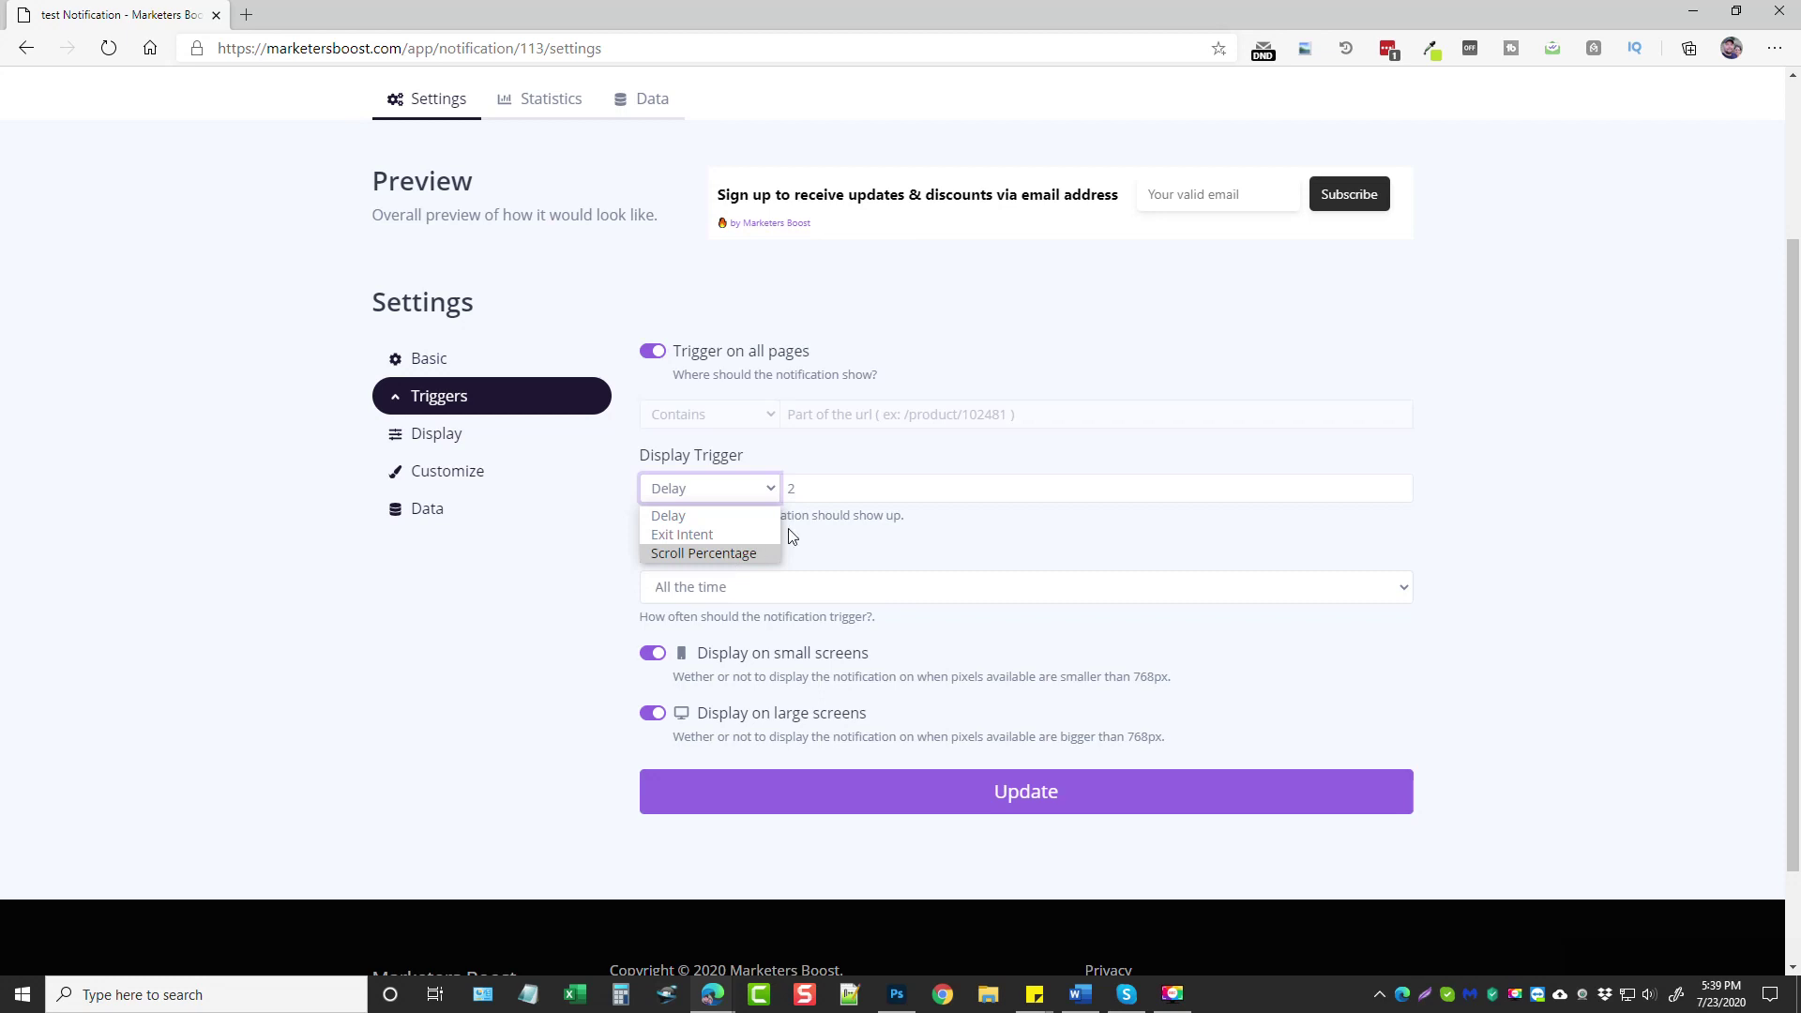
click(813, 488)
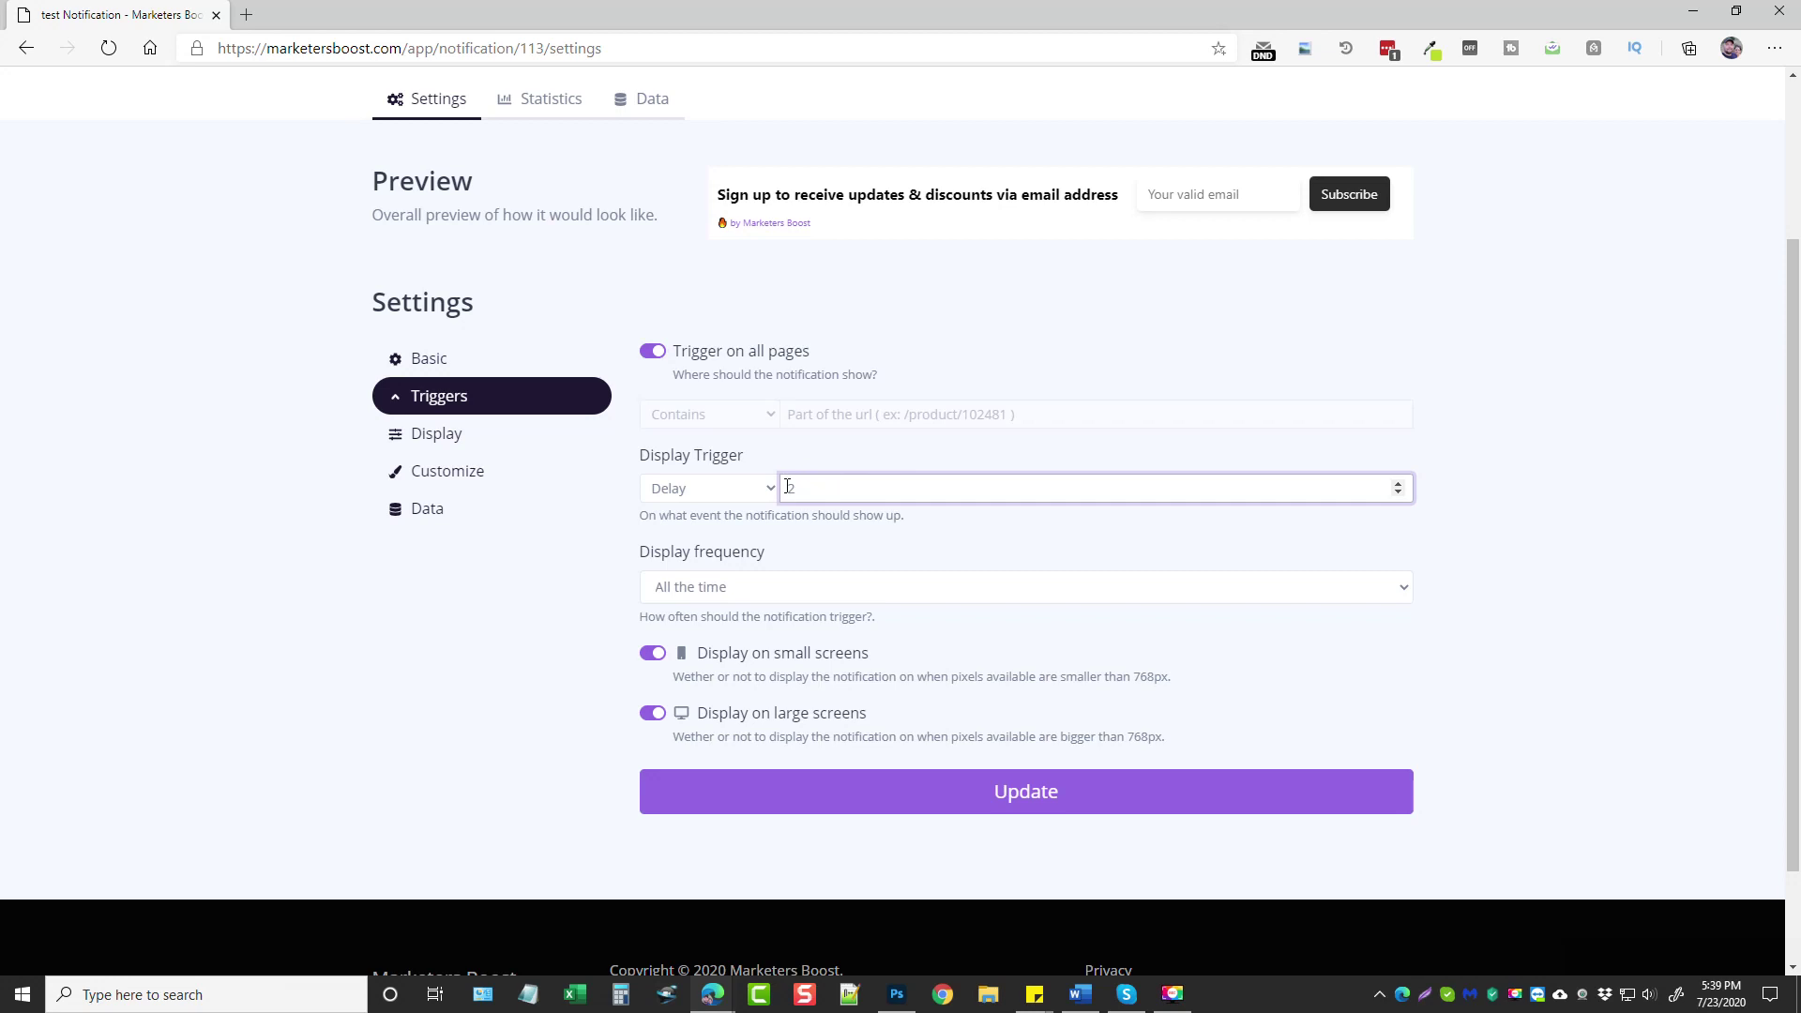
scroll(568, 649, down, 2)
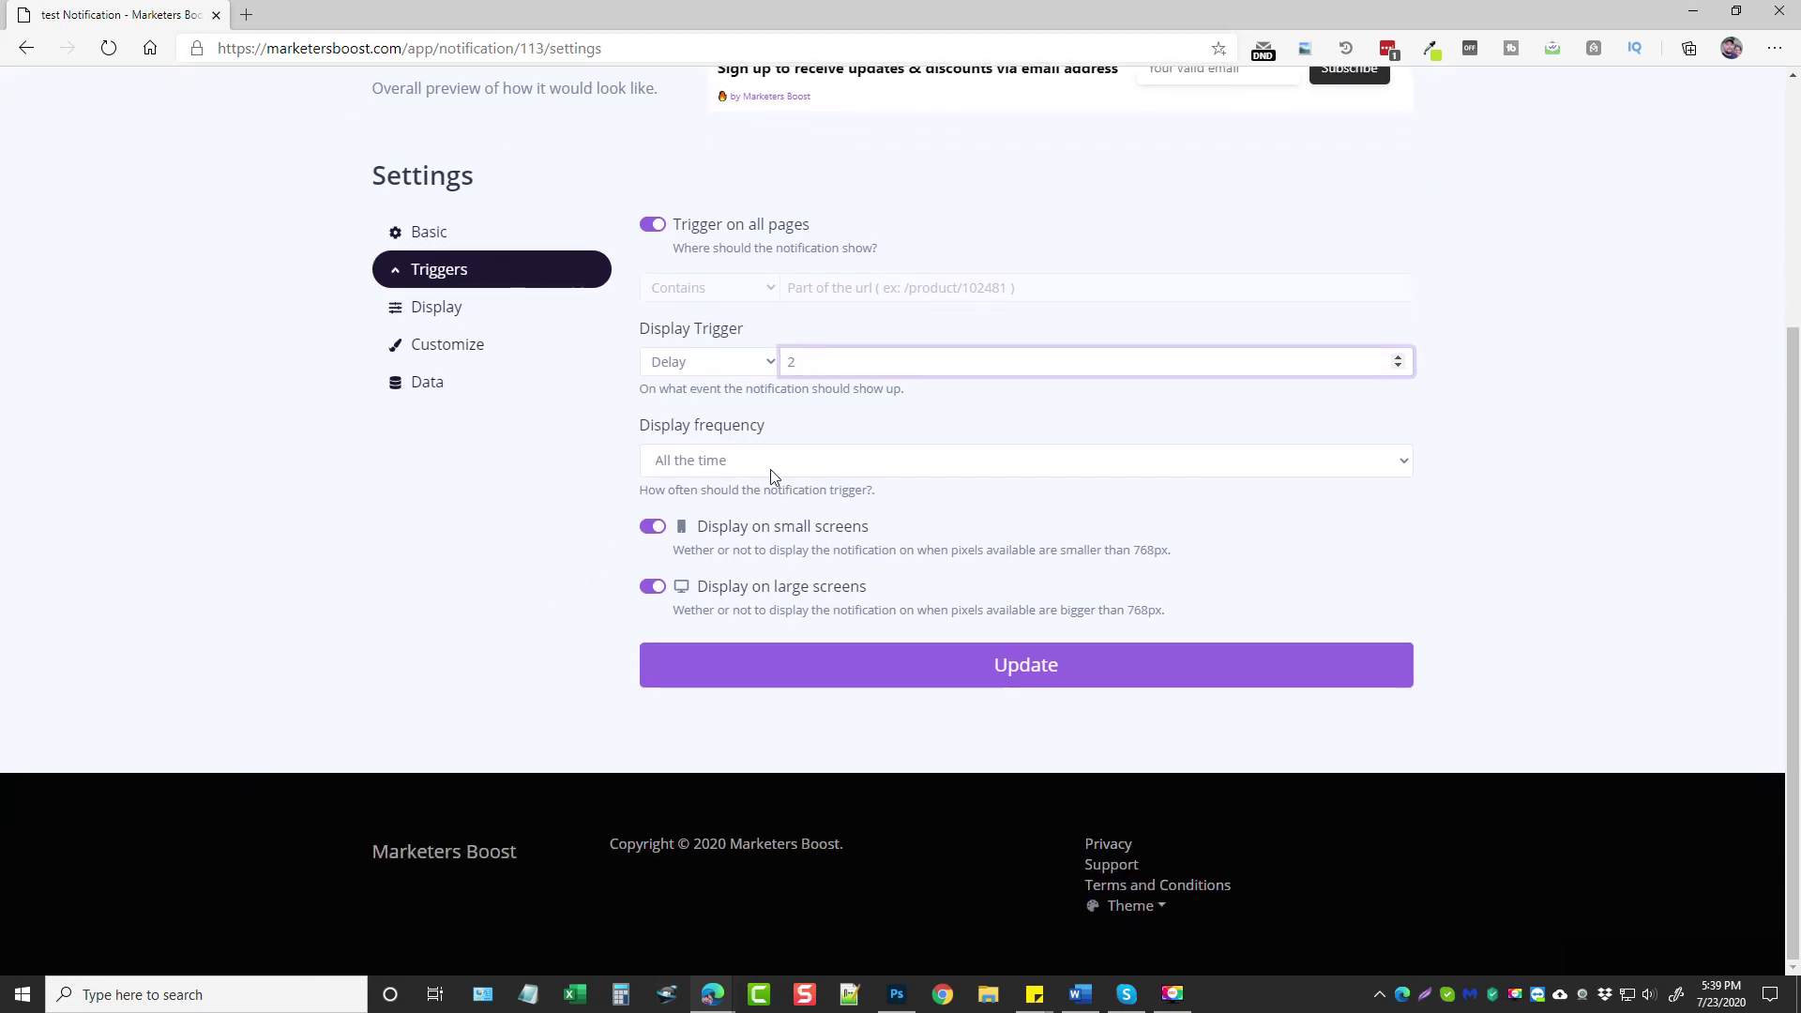
click(747, 461)
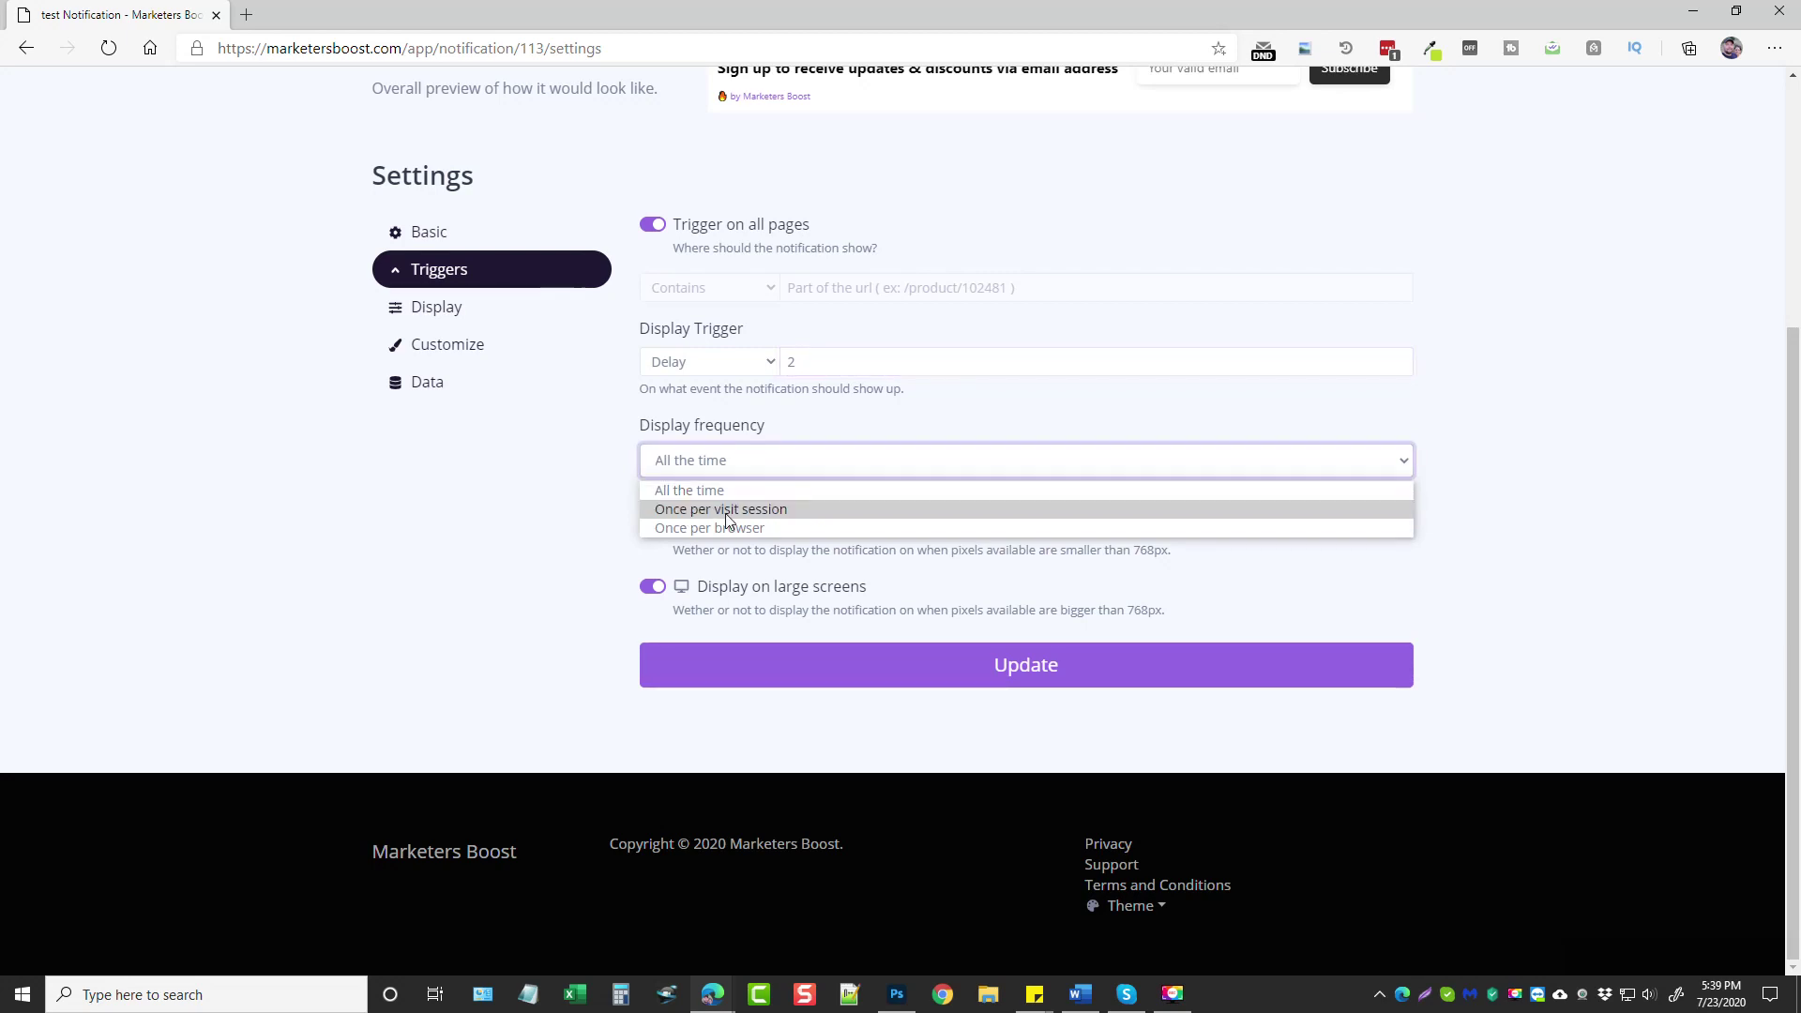
click(592, 487)
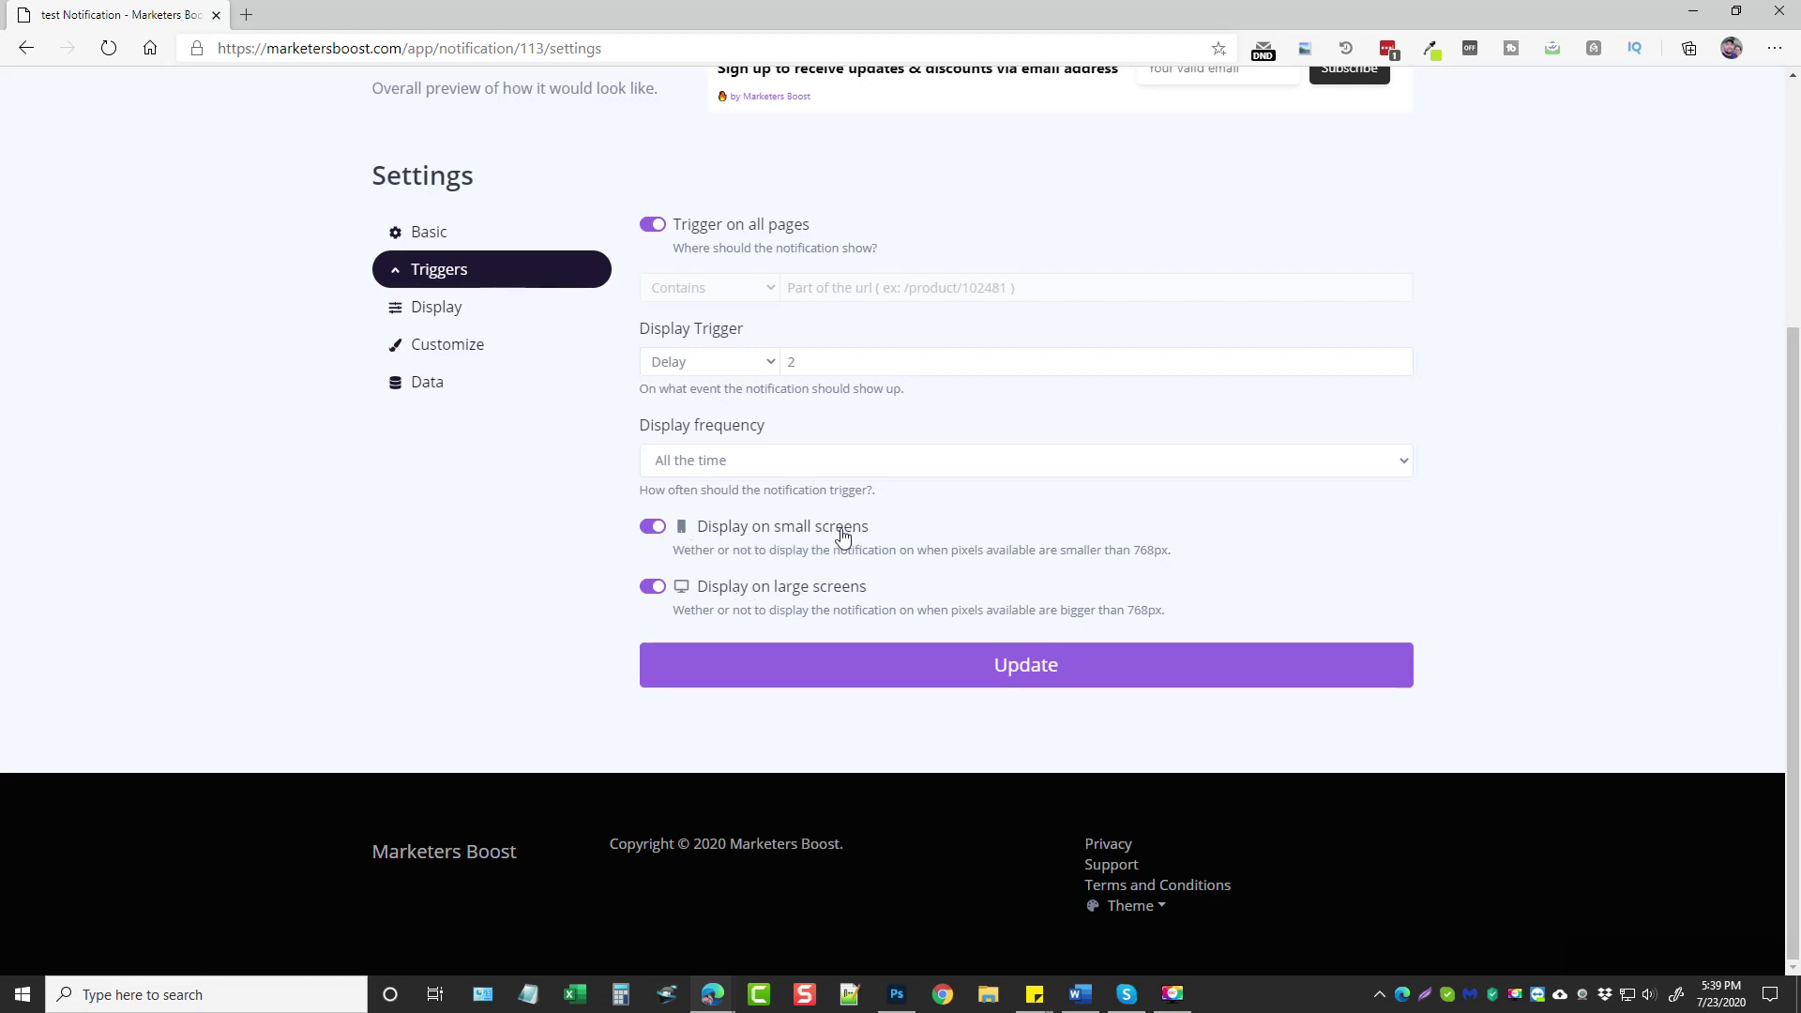
In the display settings of the test notification, set the display duration to -1
click(446, 312)
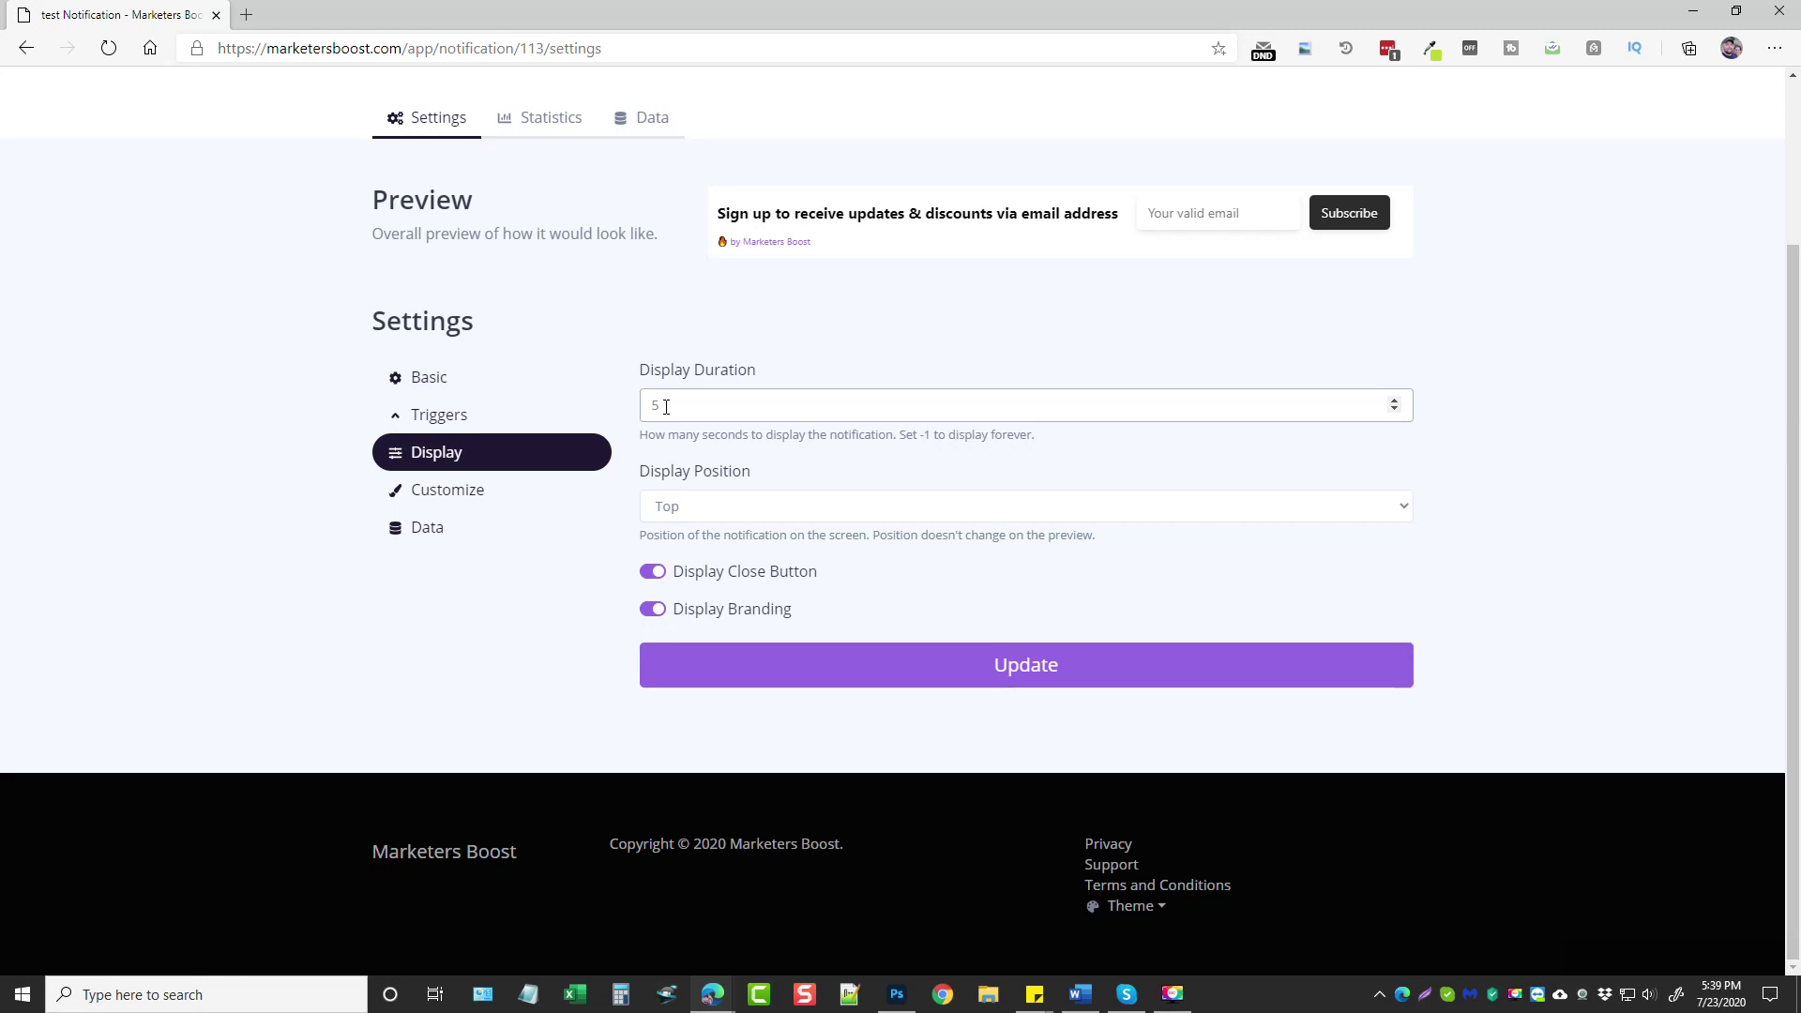
double_click(655, 405)
text(-1)
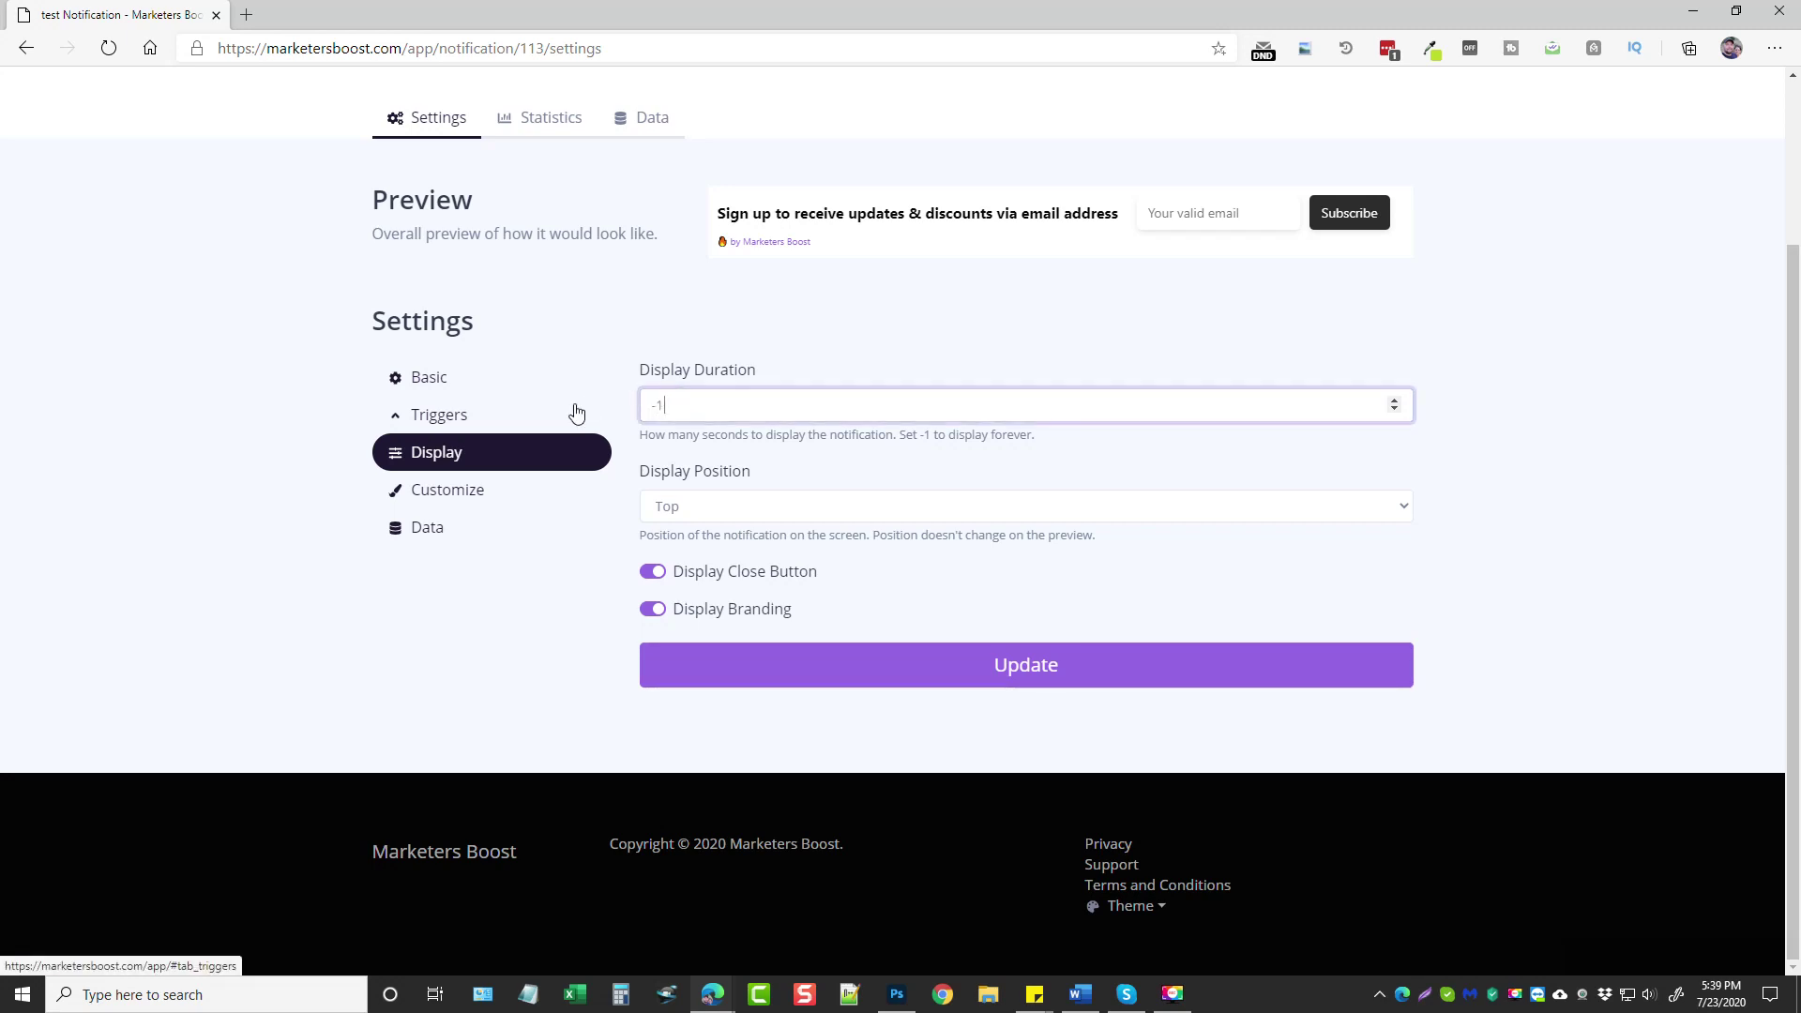
click(1513, 531)
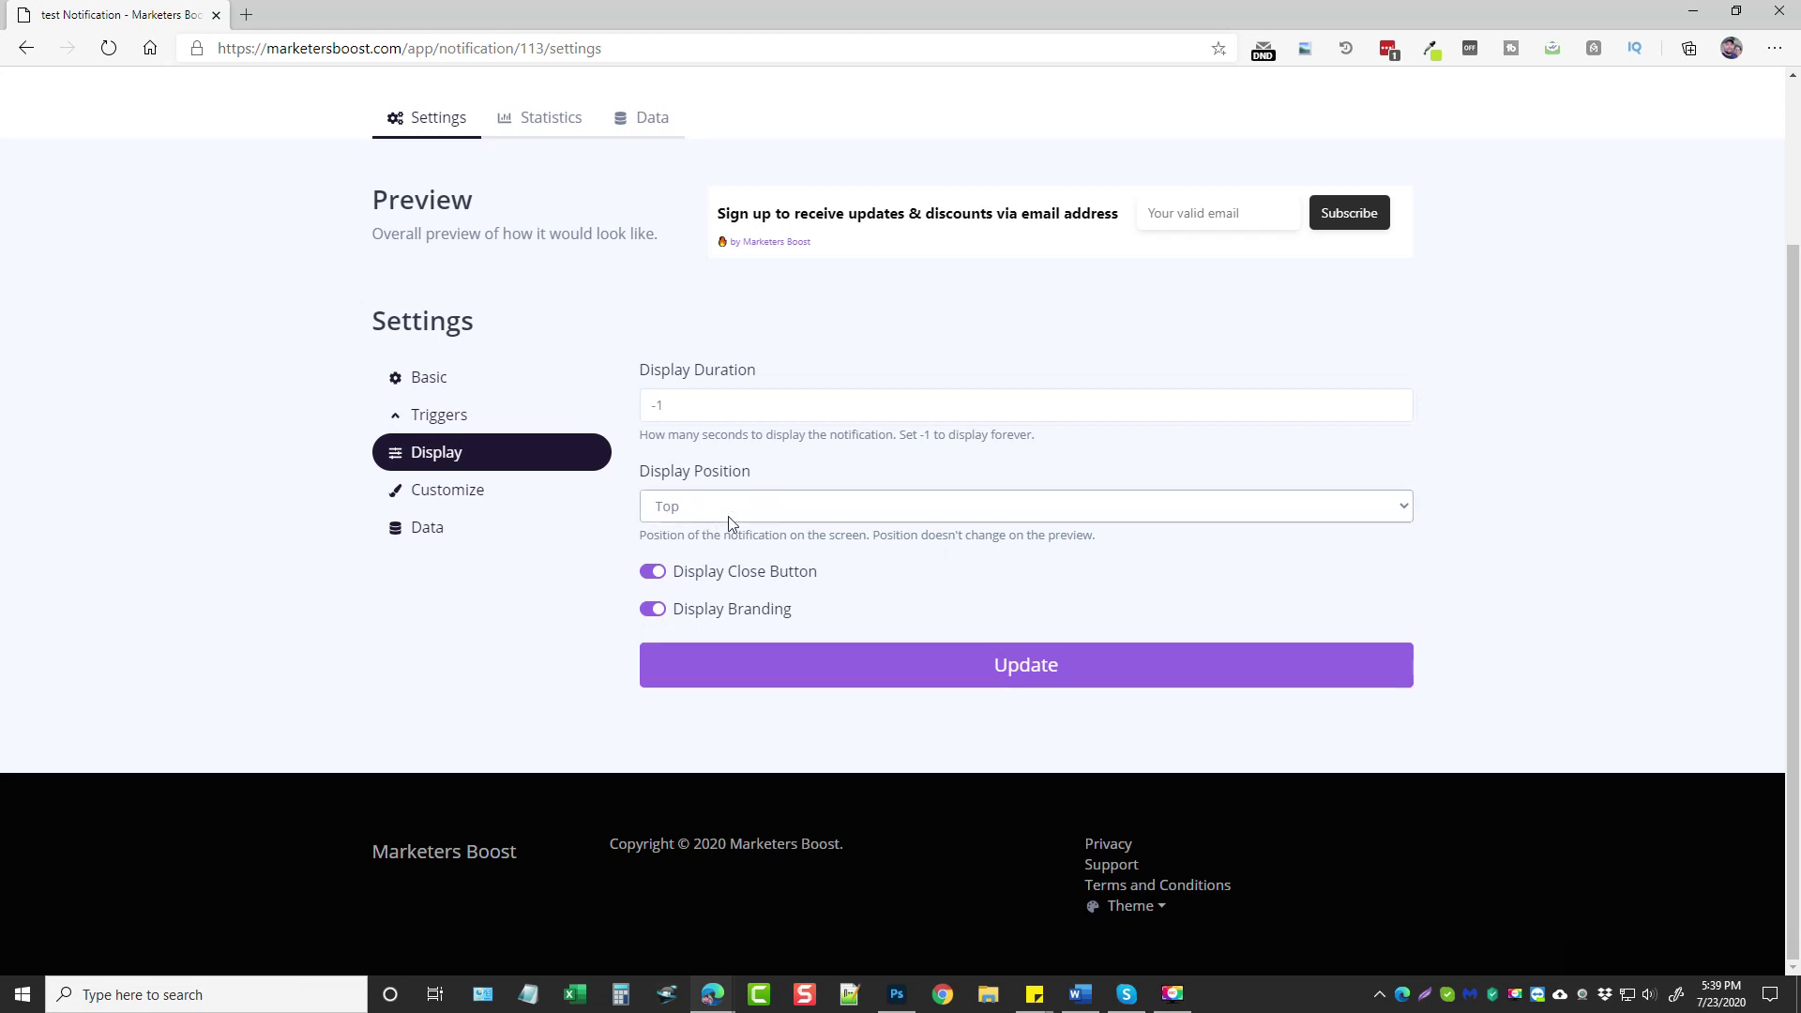
Review the display positions keeping Top, turn off Display Branding, and save the notification settings
click(793, 508)
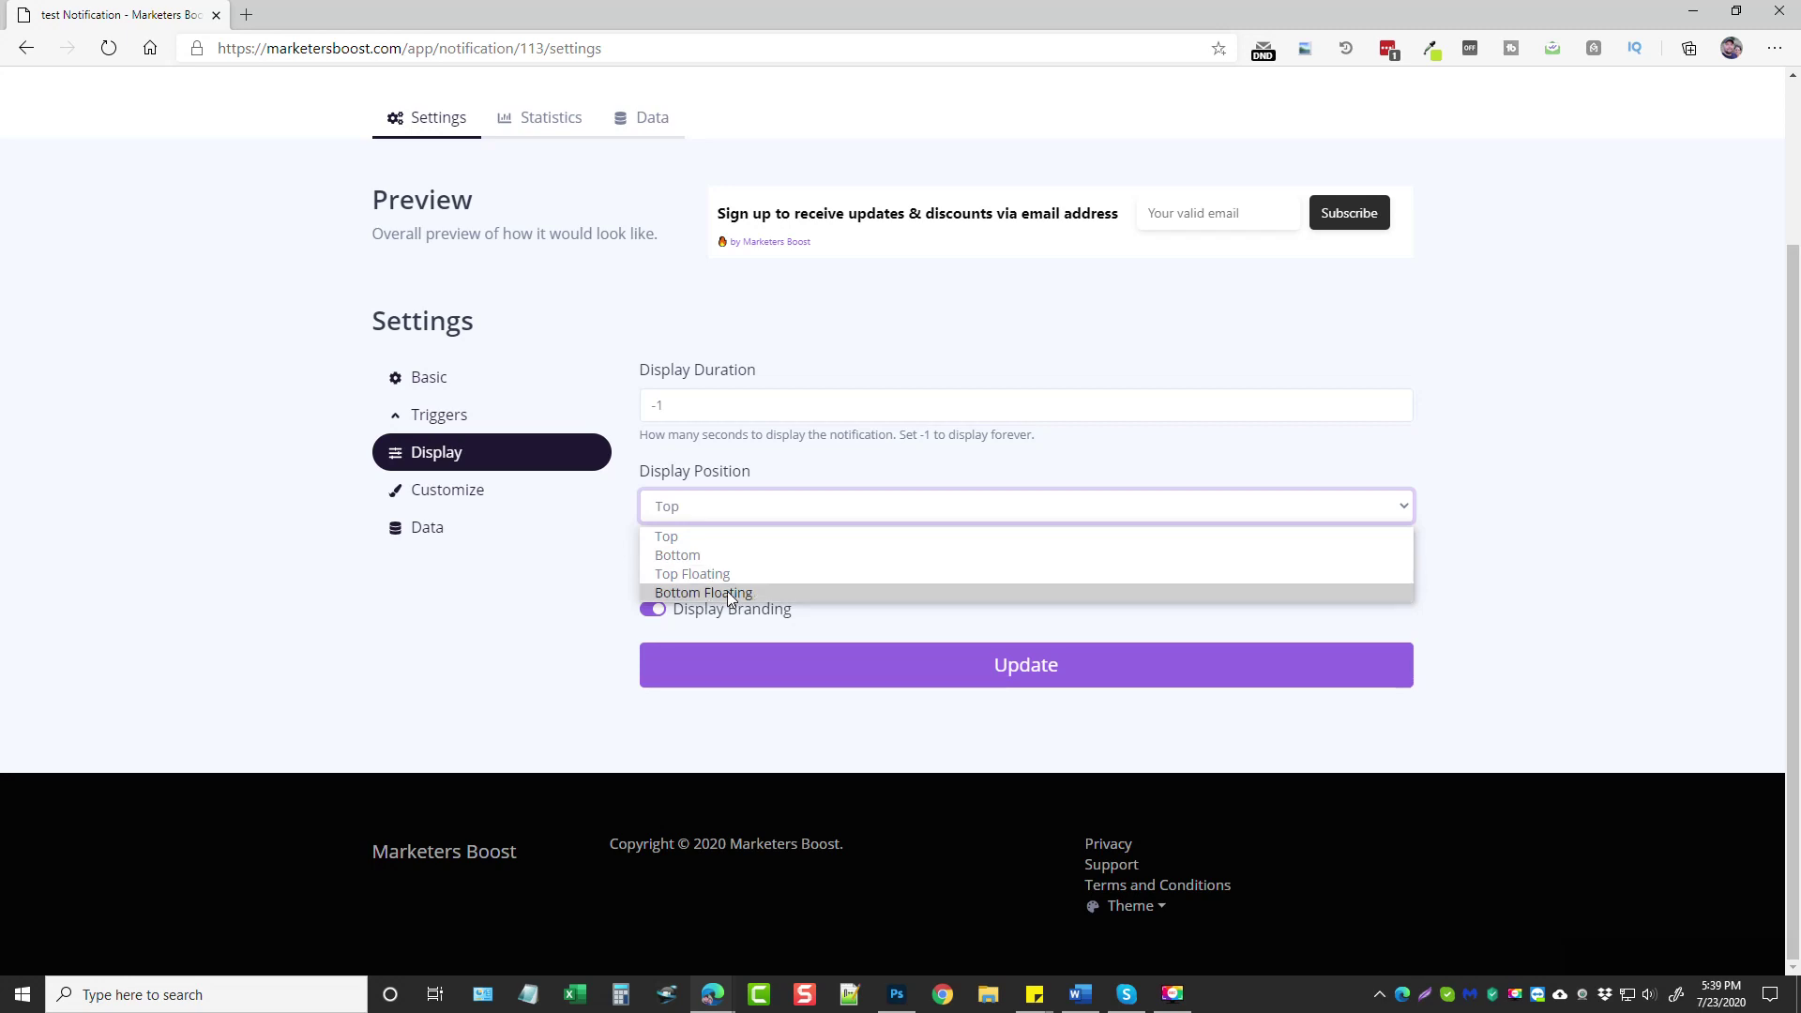
click(666, 536)
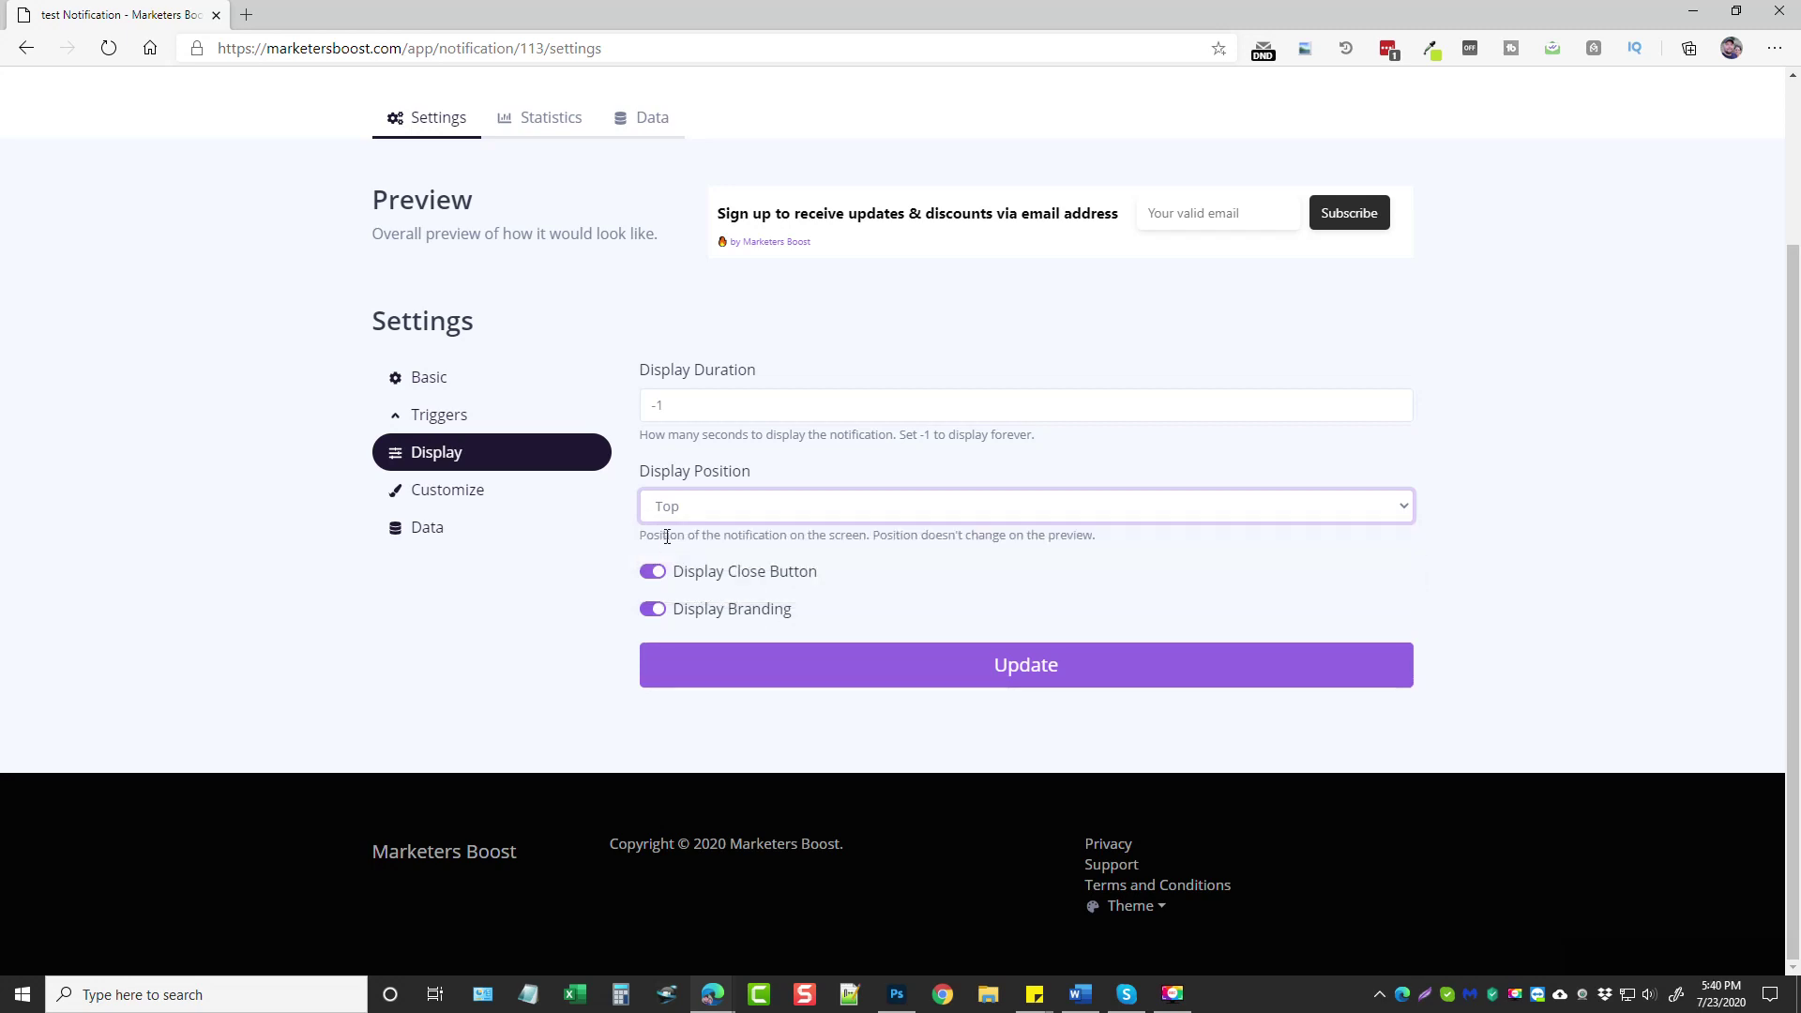
click(656, 609)
click(858, 674)
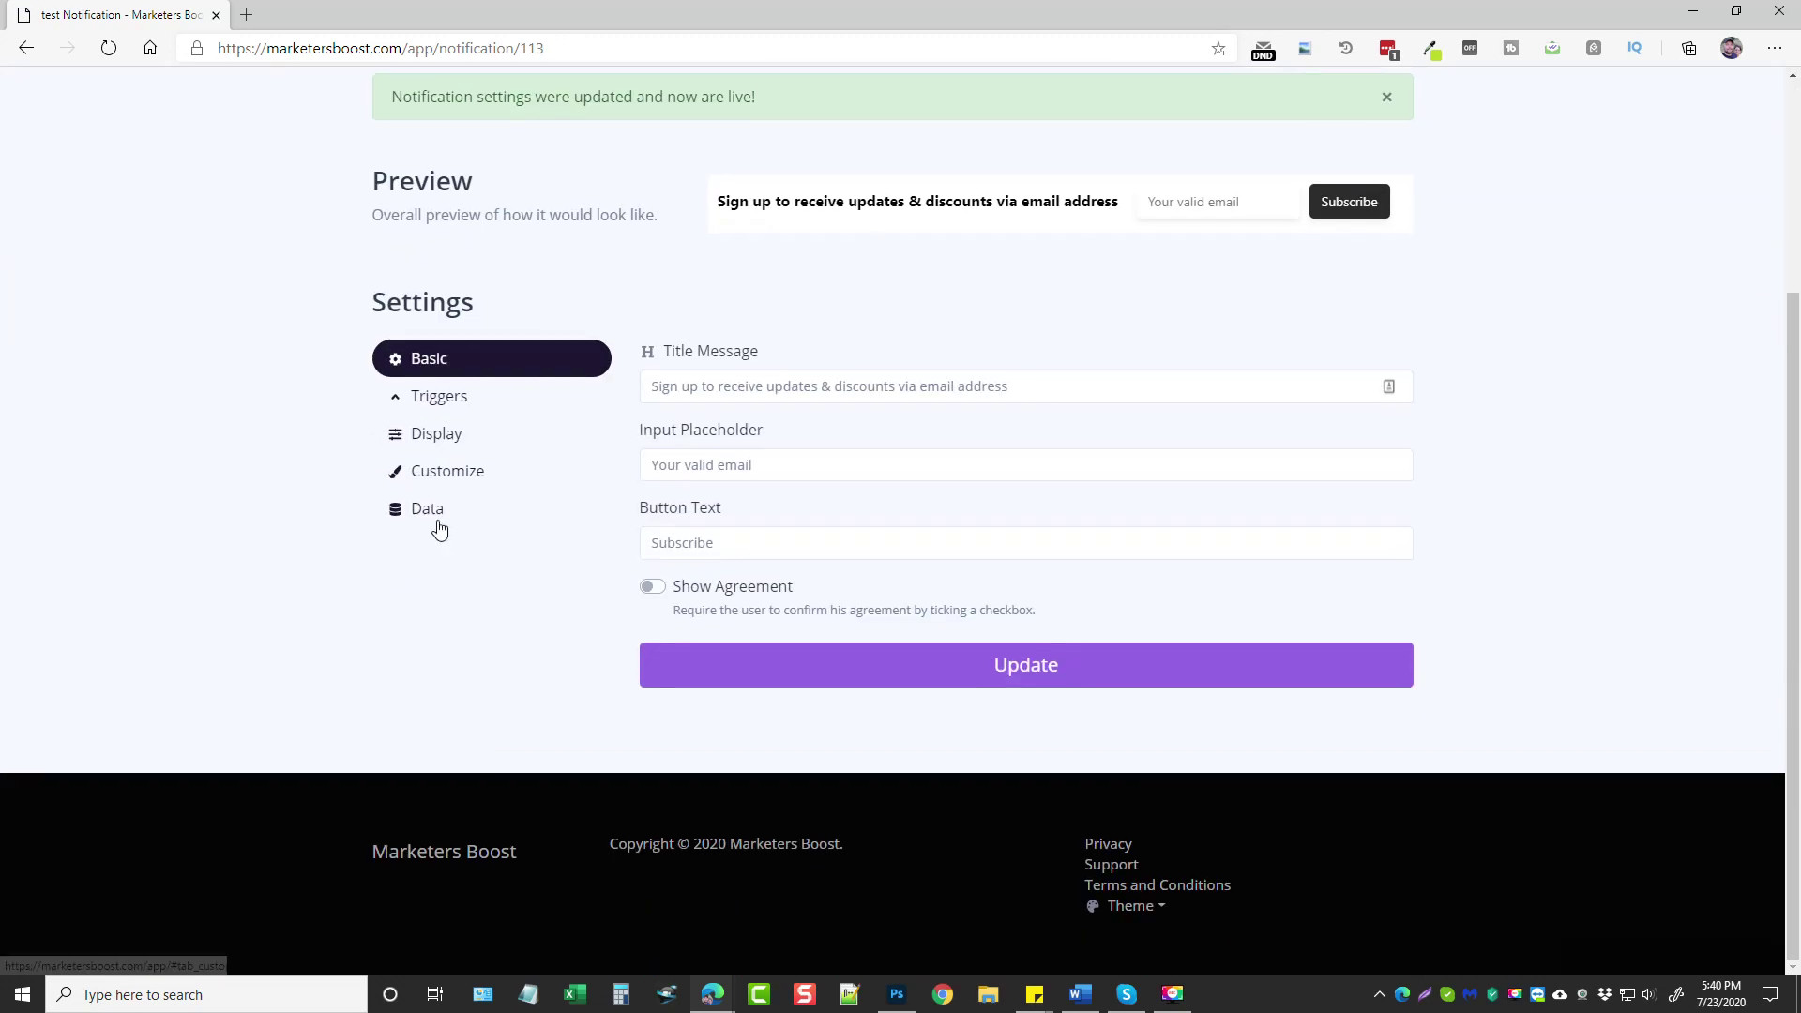
Review the notification's customization options and the available background patterns, keeping the pattern at None
click(436, 473)
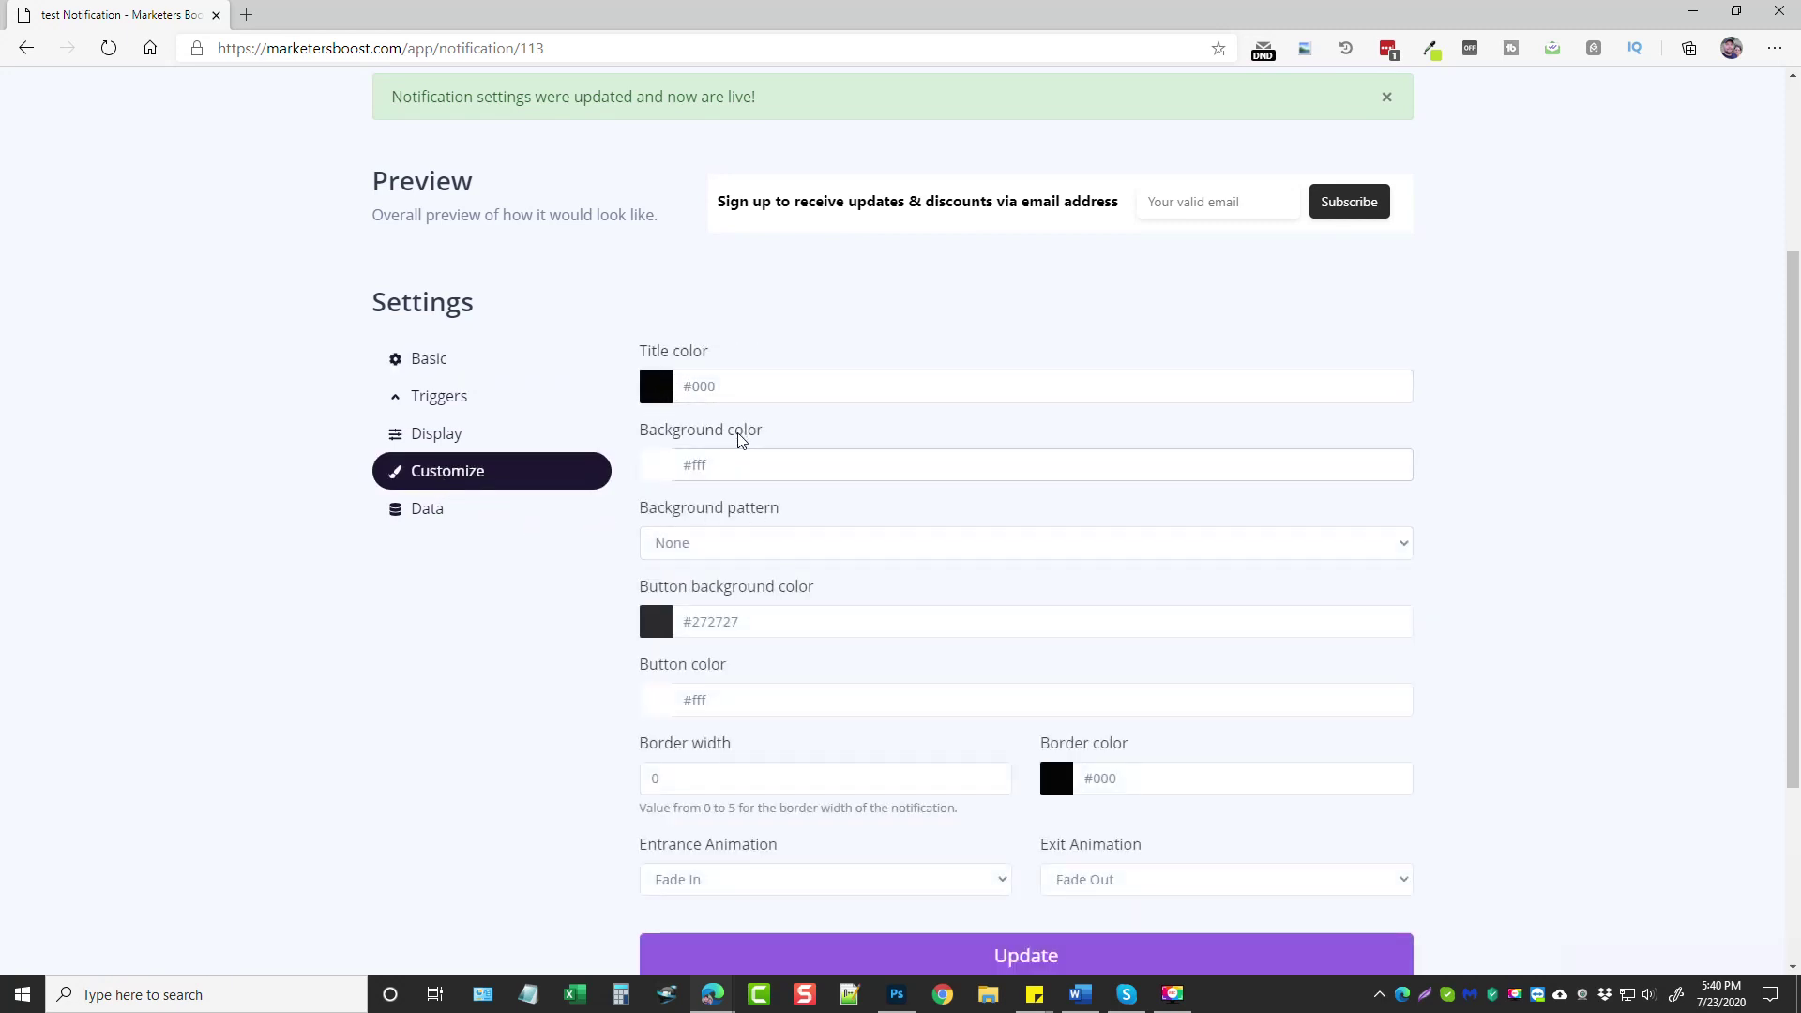
scroll(745, 468, down, 3)
click(717, 274)
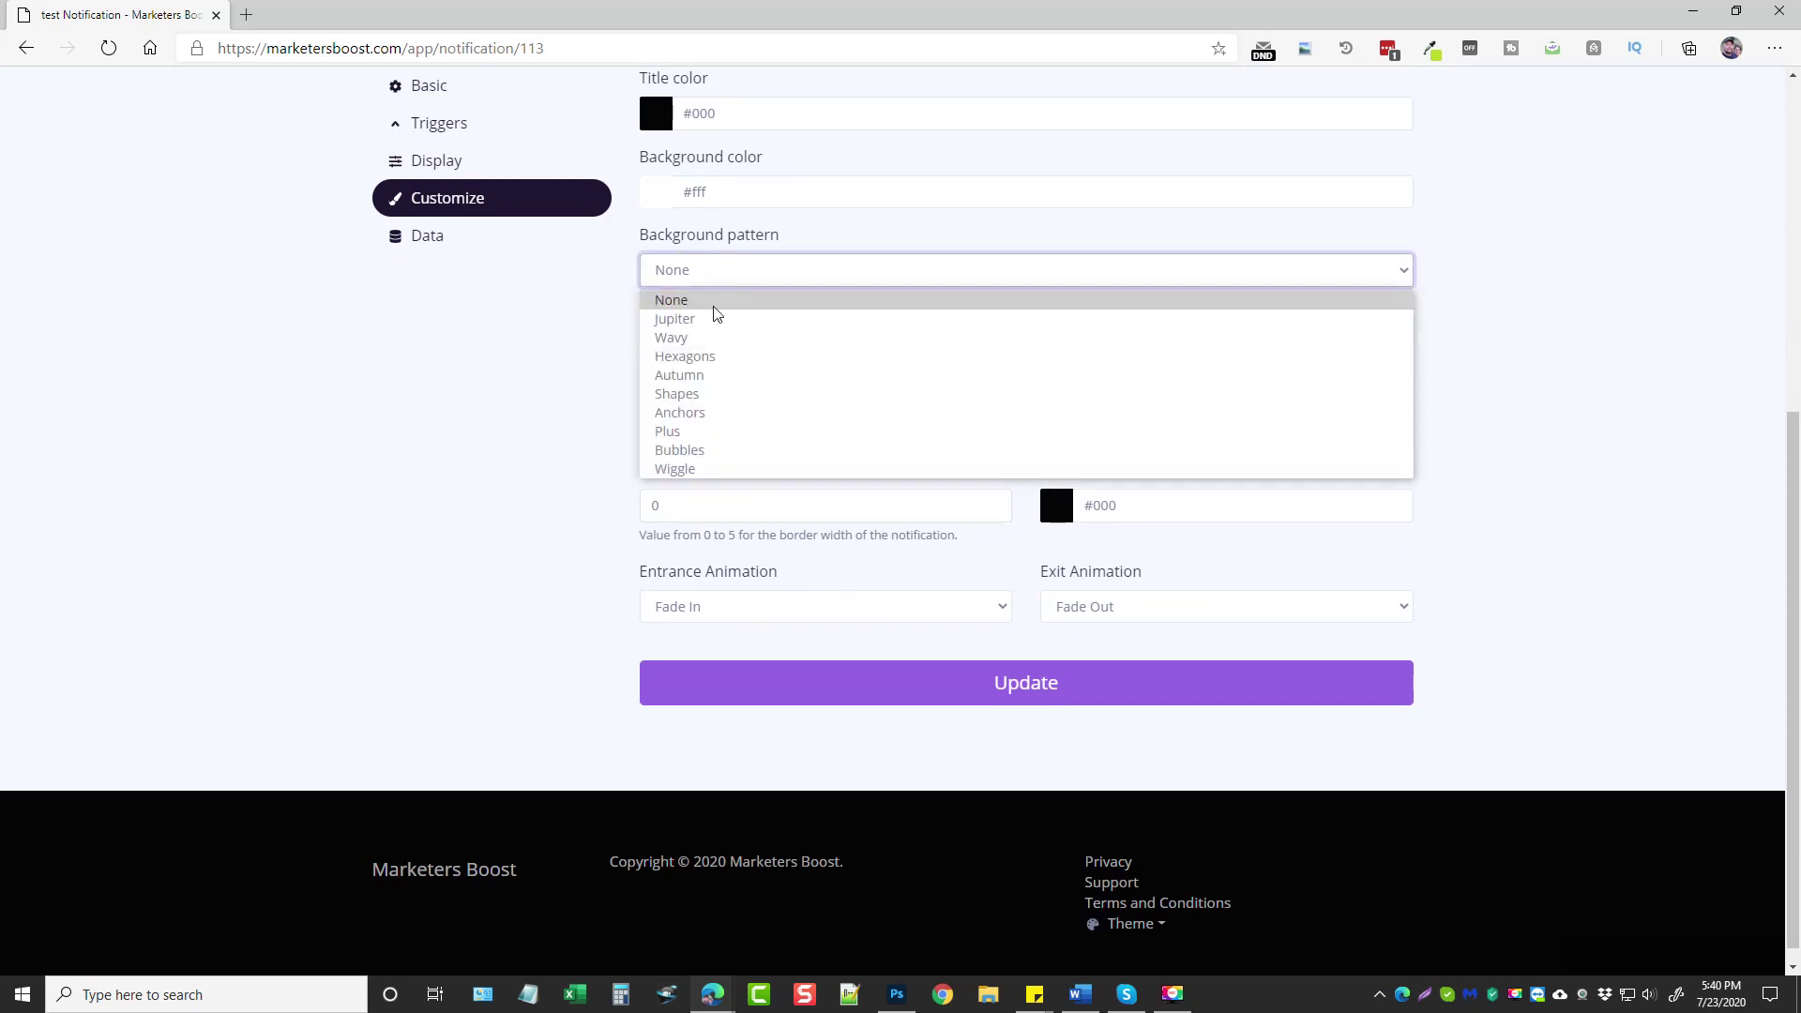
click(668, 299)
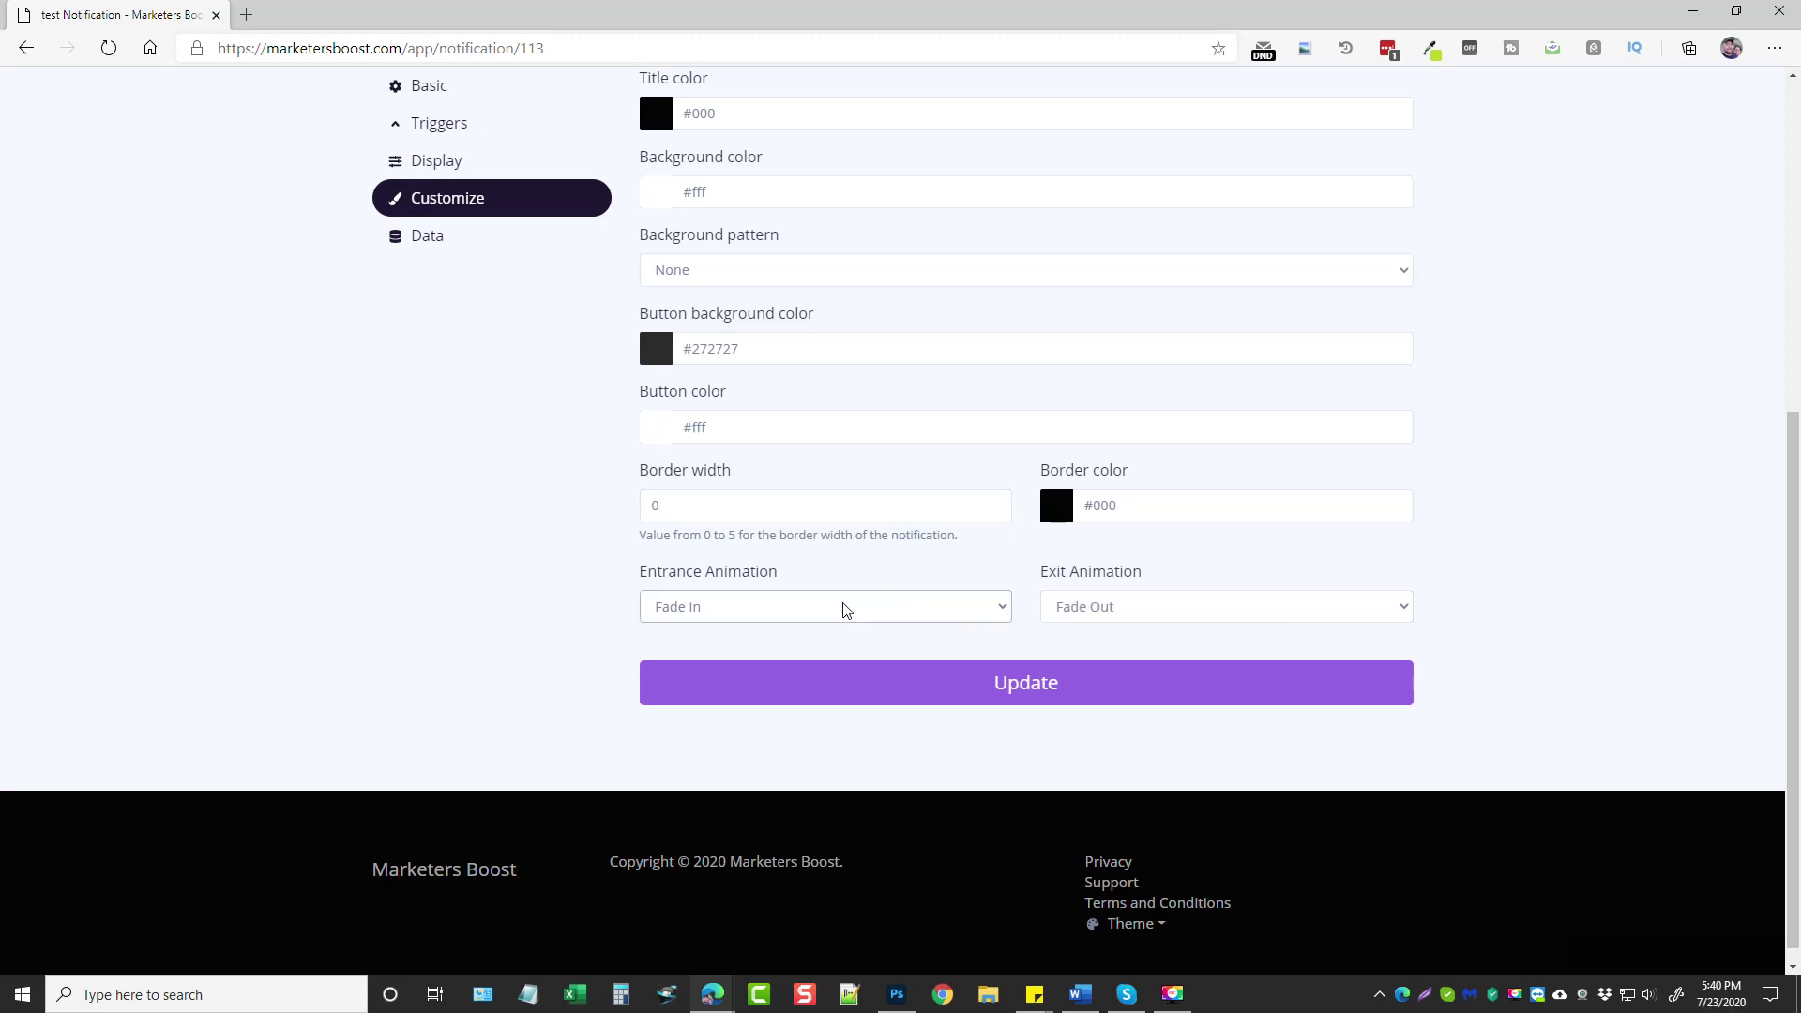
Switch the status of the test notification to active
scroll(638, 642, up, 4)
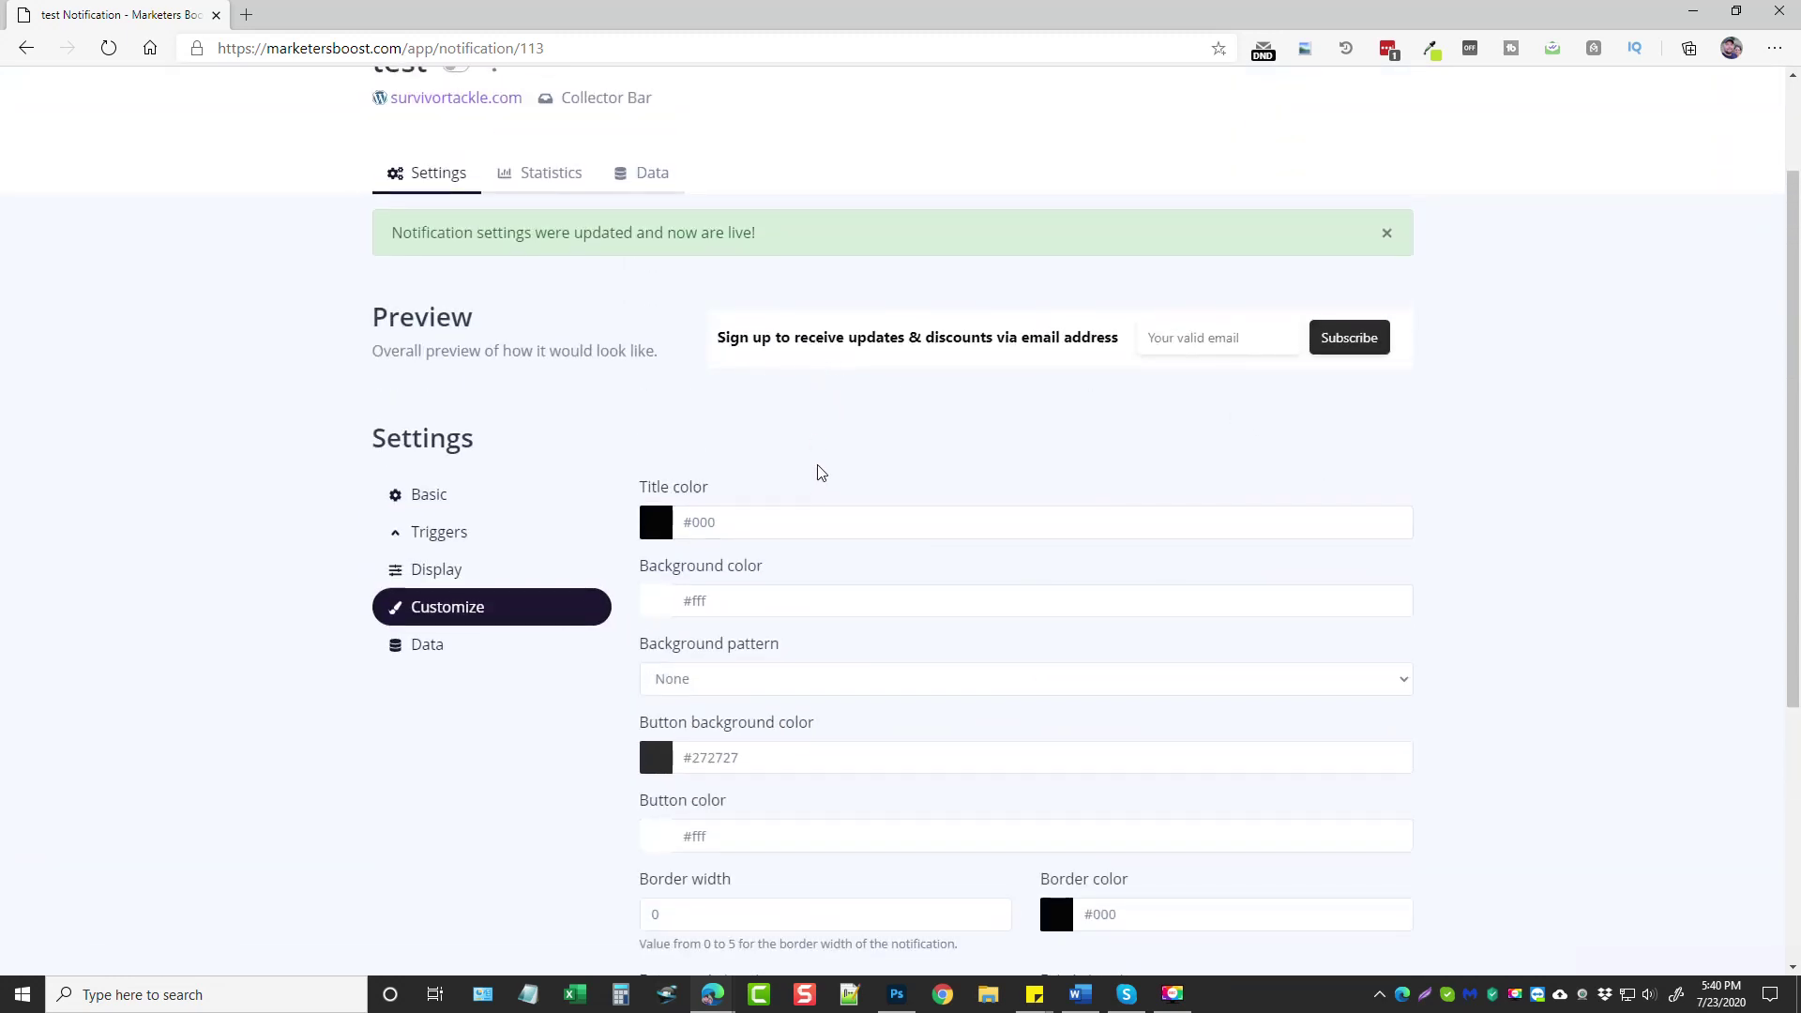
scroll(816, 464, up, 2)
click(456, 216)
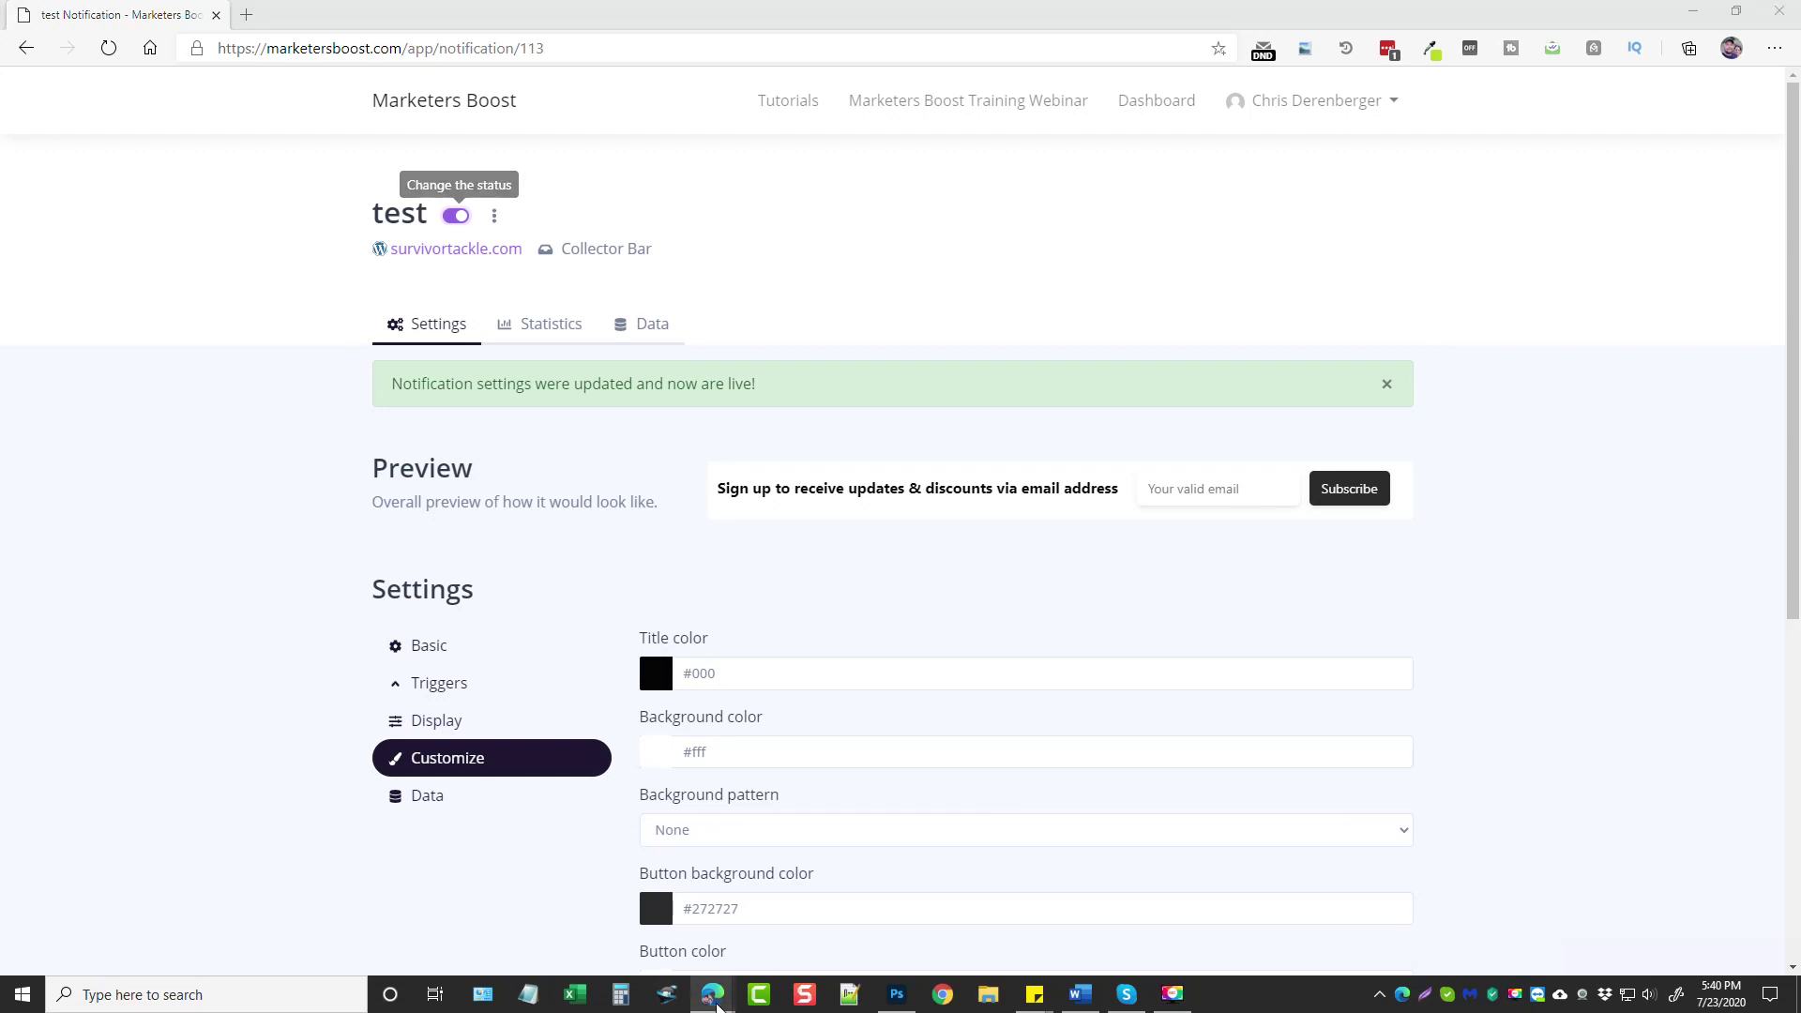
Switch to the InPrivate survivortackle.com window, dismiss the free paracord kit email popup, and reload the page
mouse_move(713, 994)
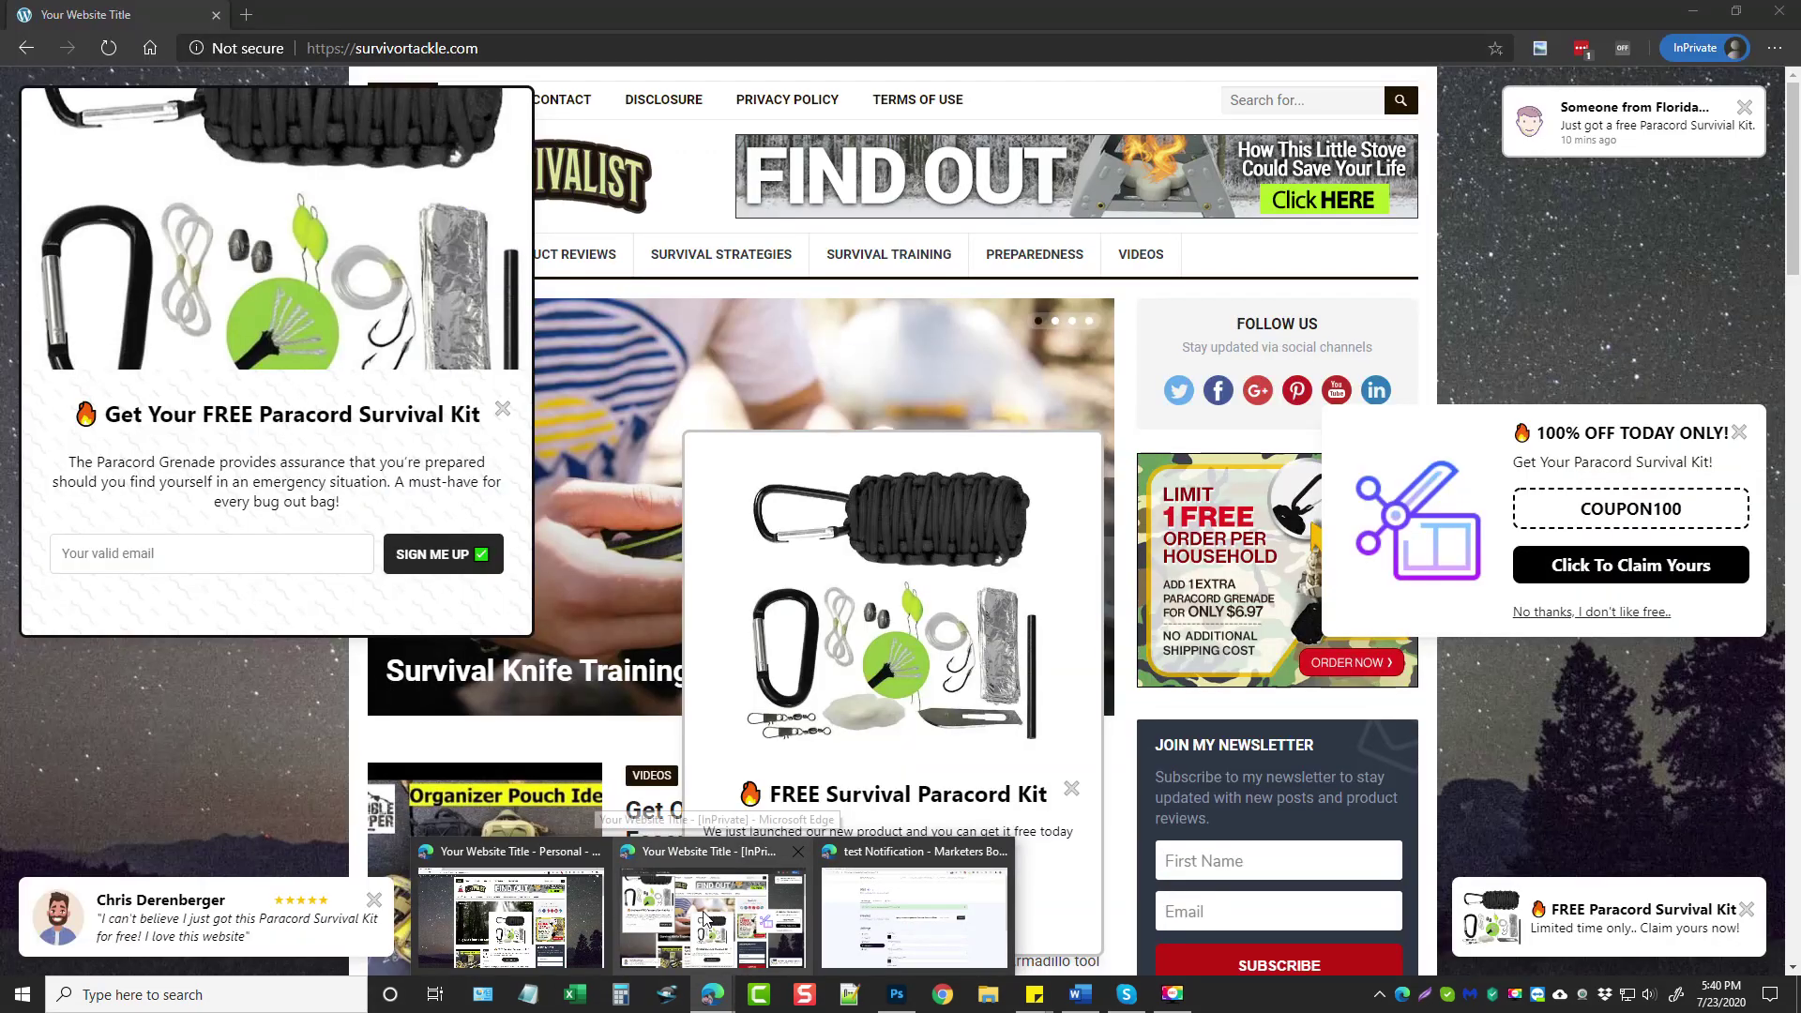
click(711, 938)
click(502, 409)
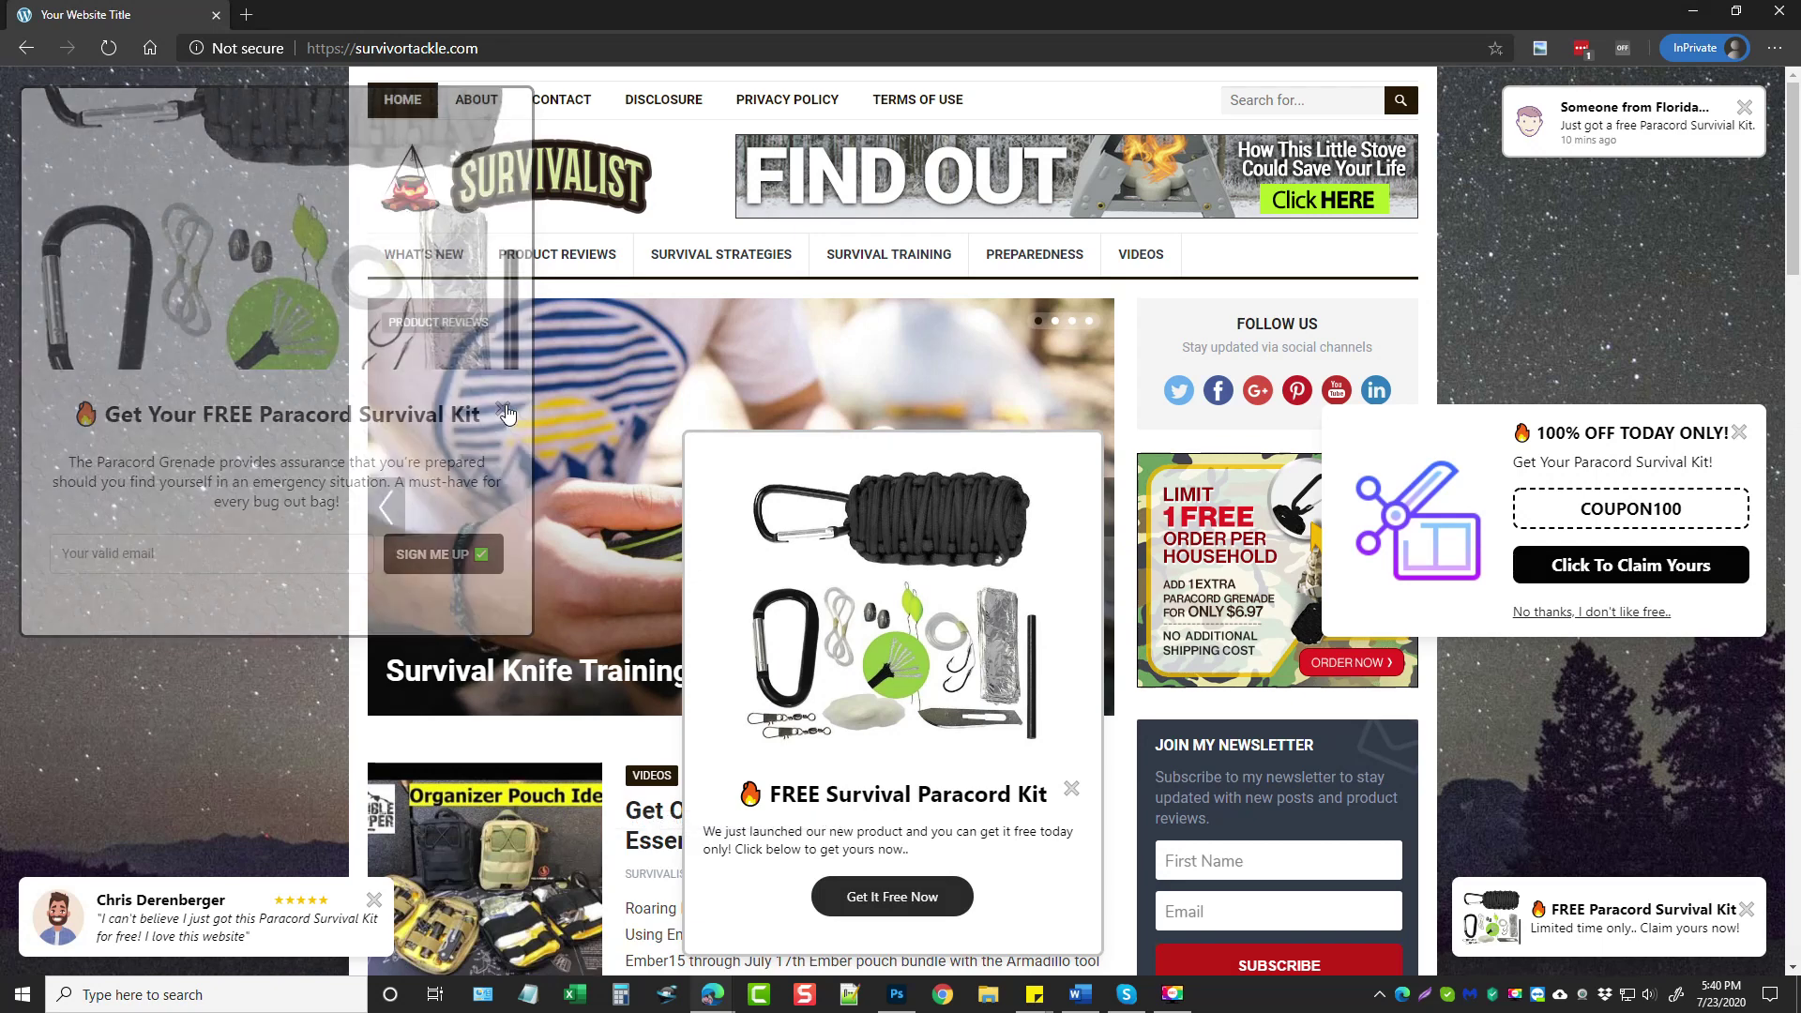
click(109, 47)
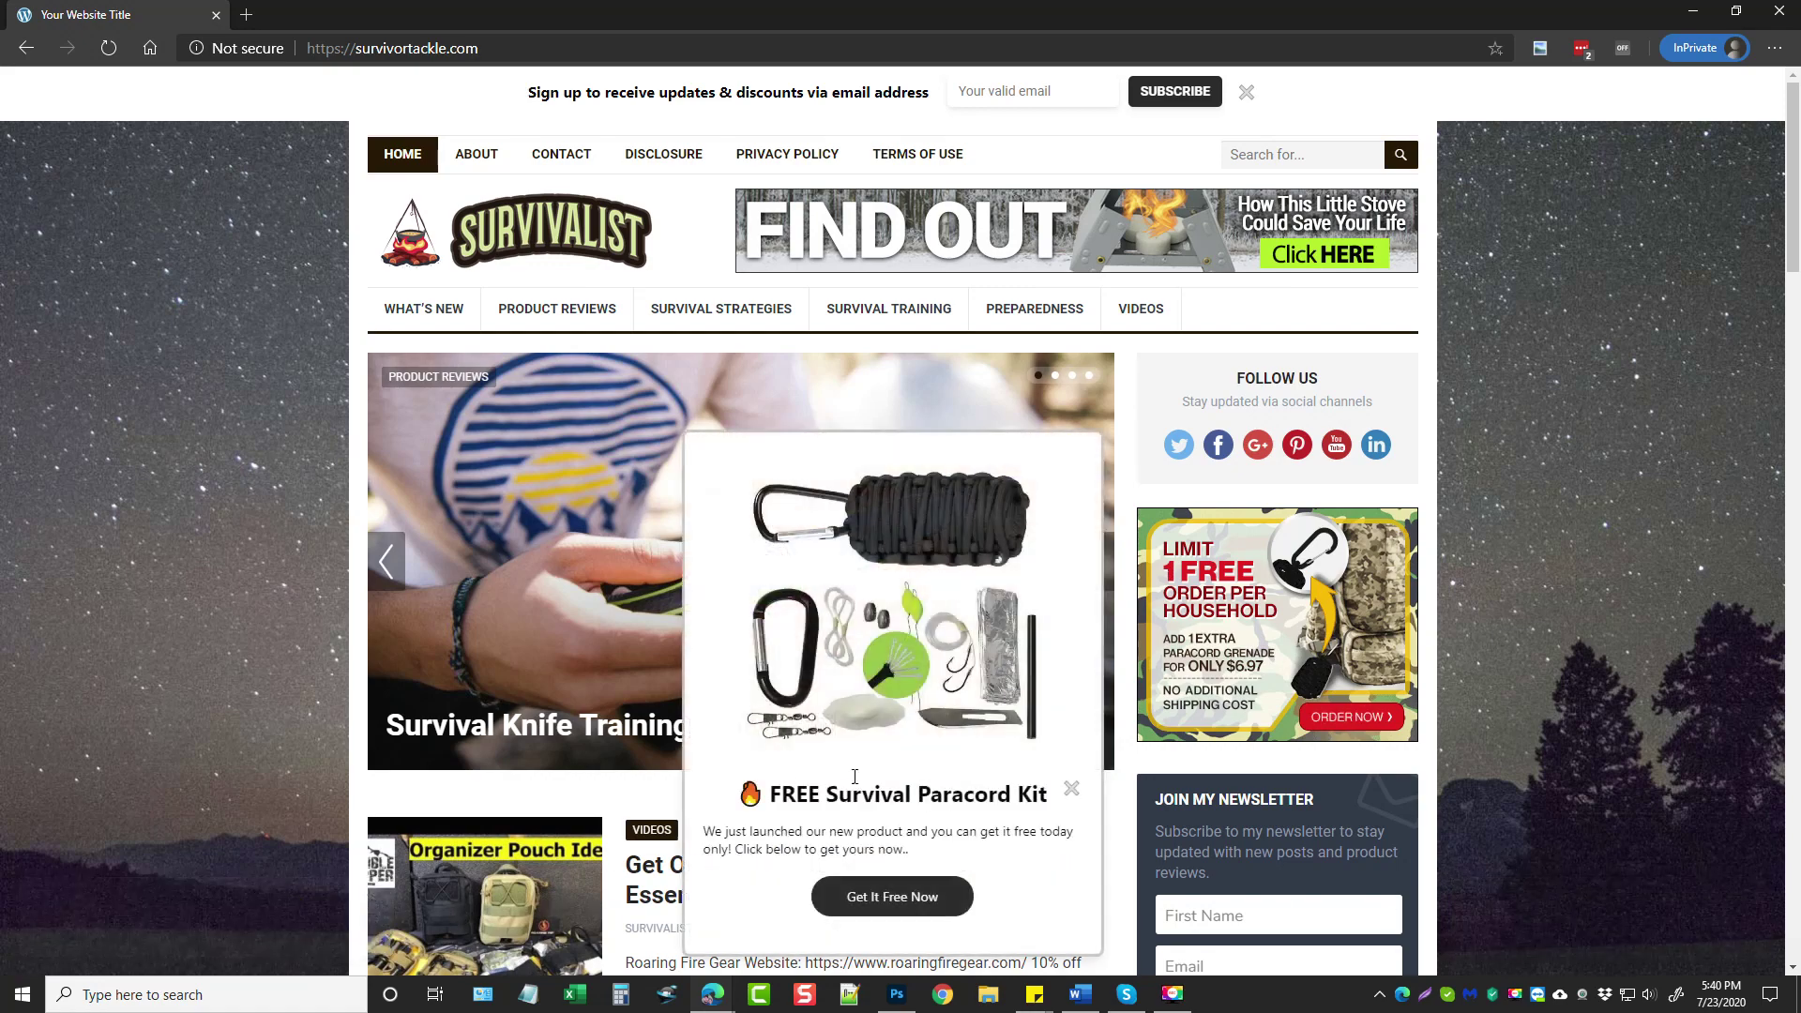
Examine the collector bar on the live page, dismissing the bar and the other popups, and return to the Marketers Boost window
click(1072, 790)
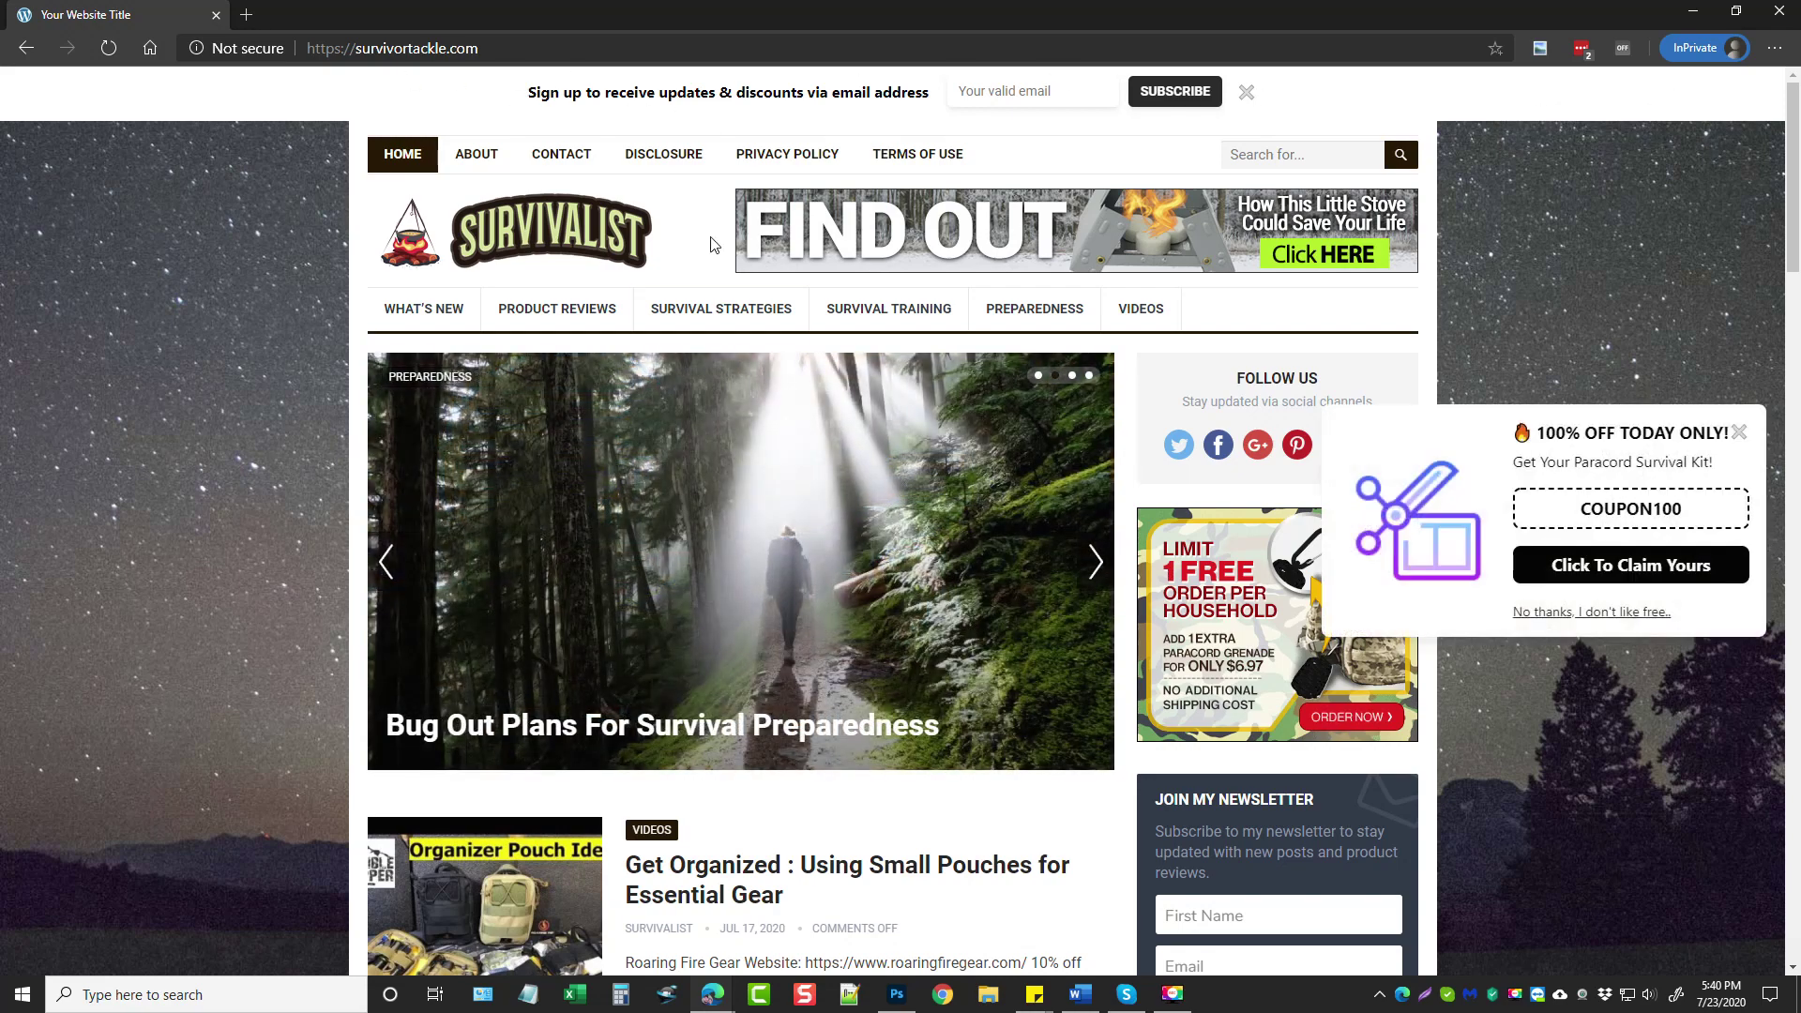
scroll(712, 187, down, 5)
scroll(695, 211, up, 5)
click(975, 101)
click(1246, 92)
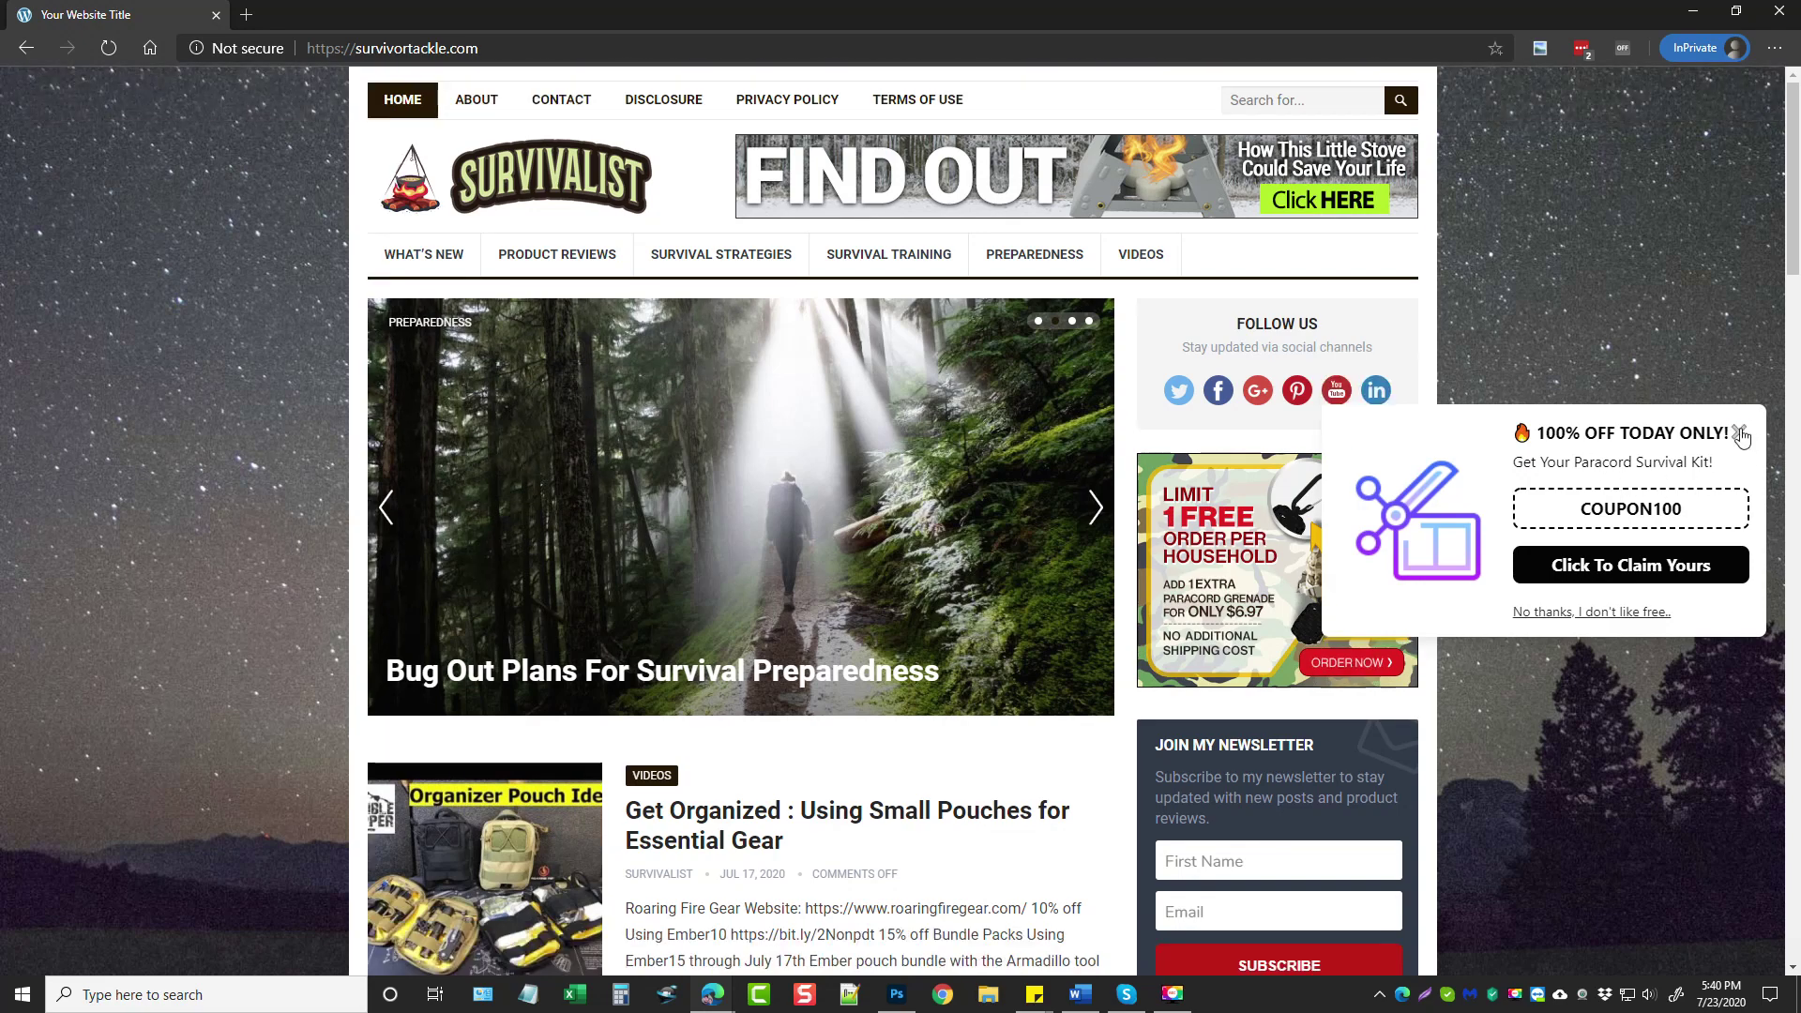
click(1738, 433)
click(1692, 12)
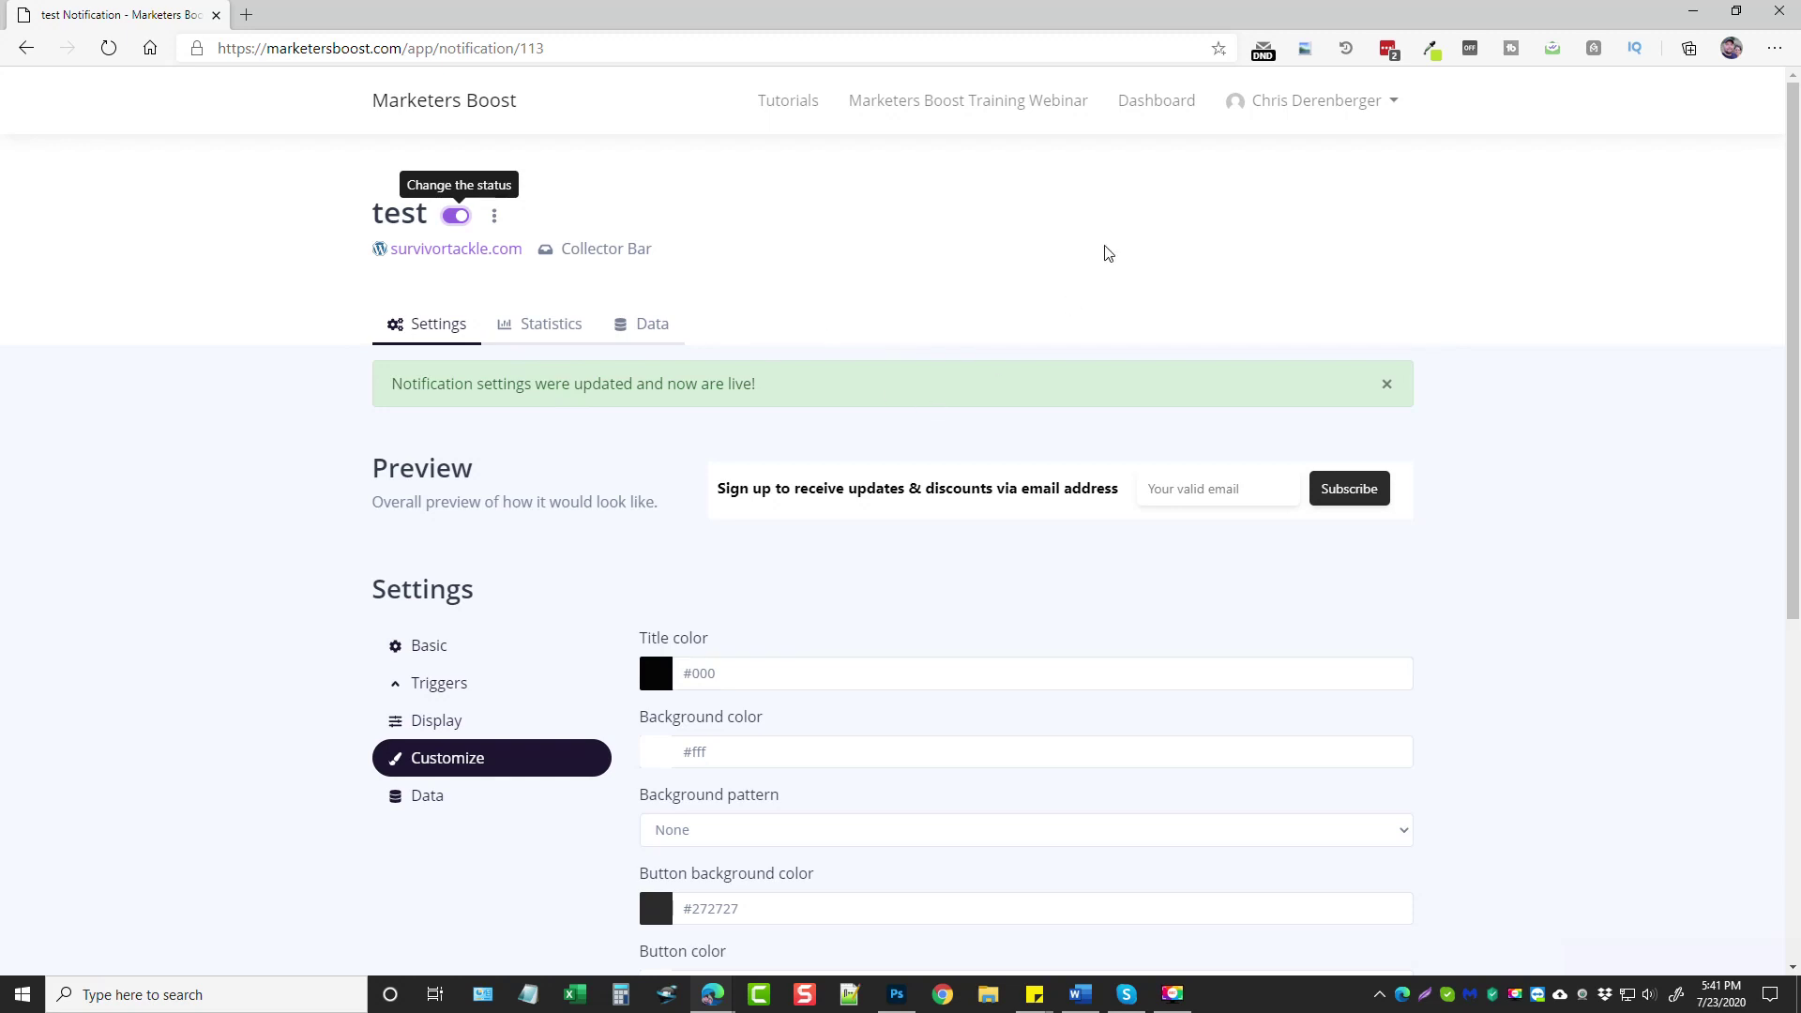
Look through the Survival campaign's notifications and open the data page of its review notification
click(1149, 120)
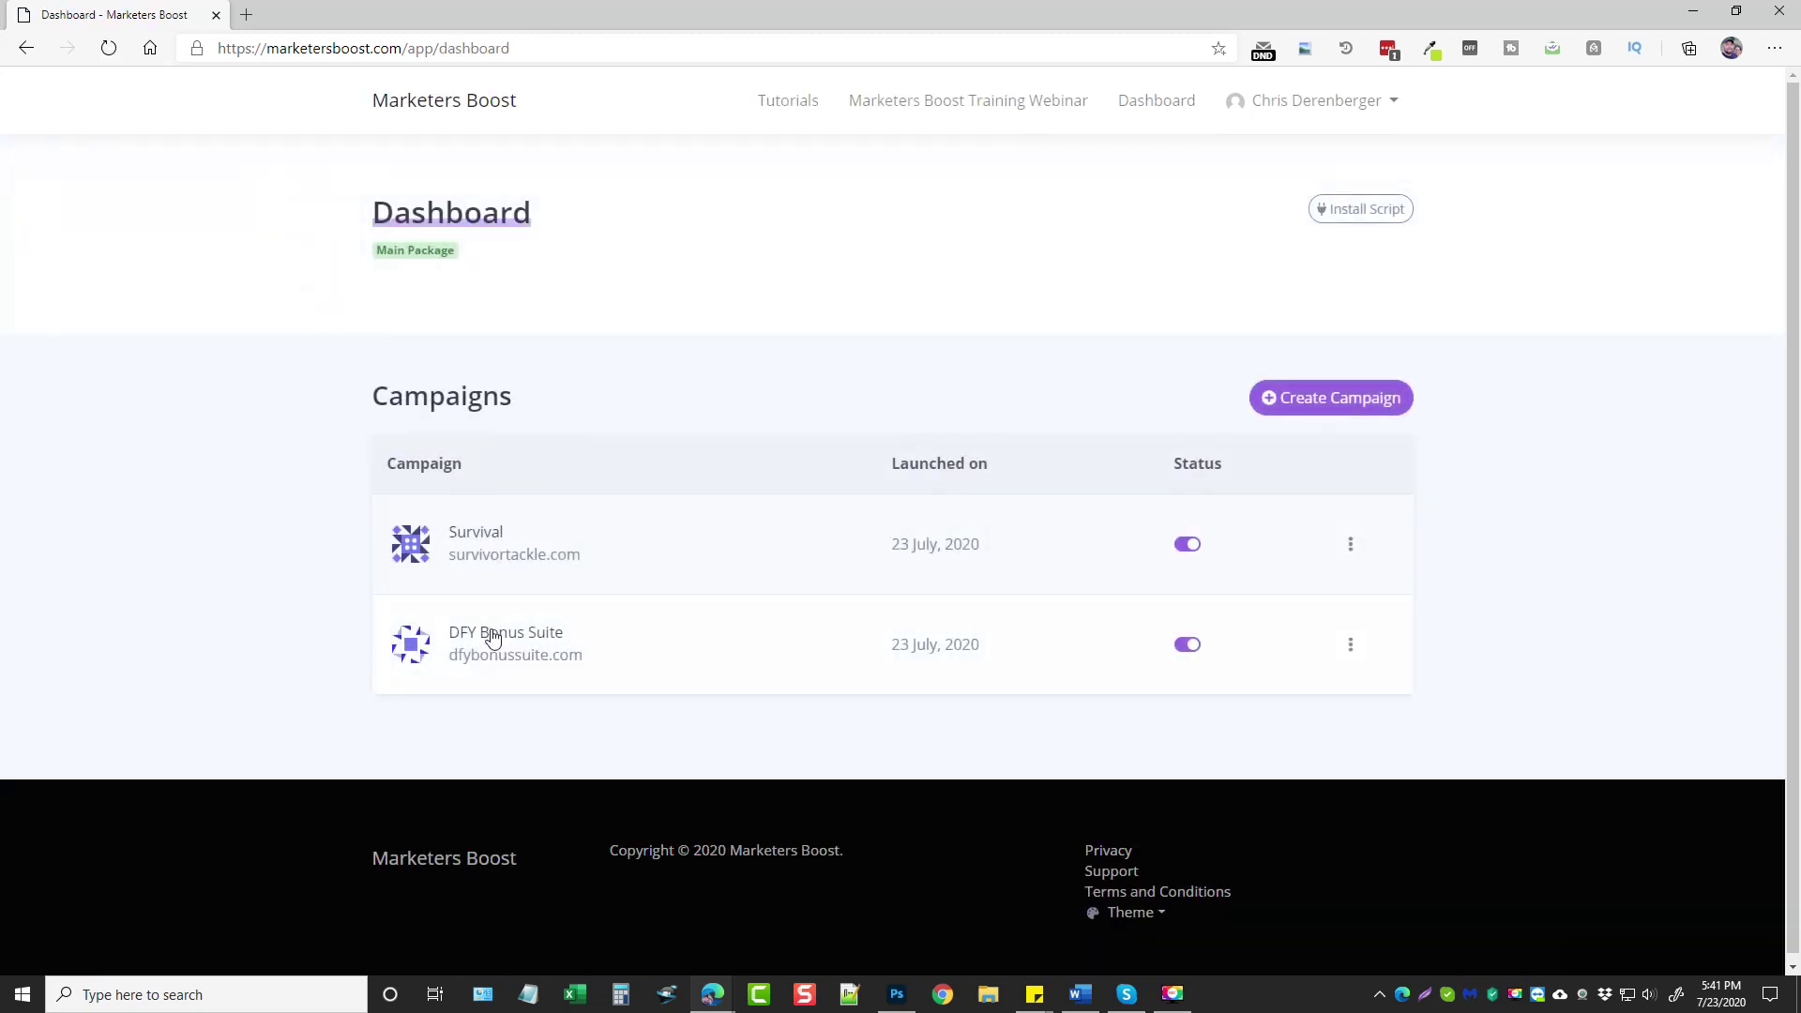
click(609, 563)
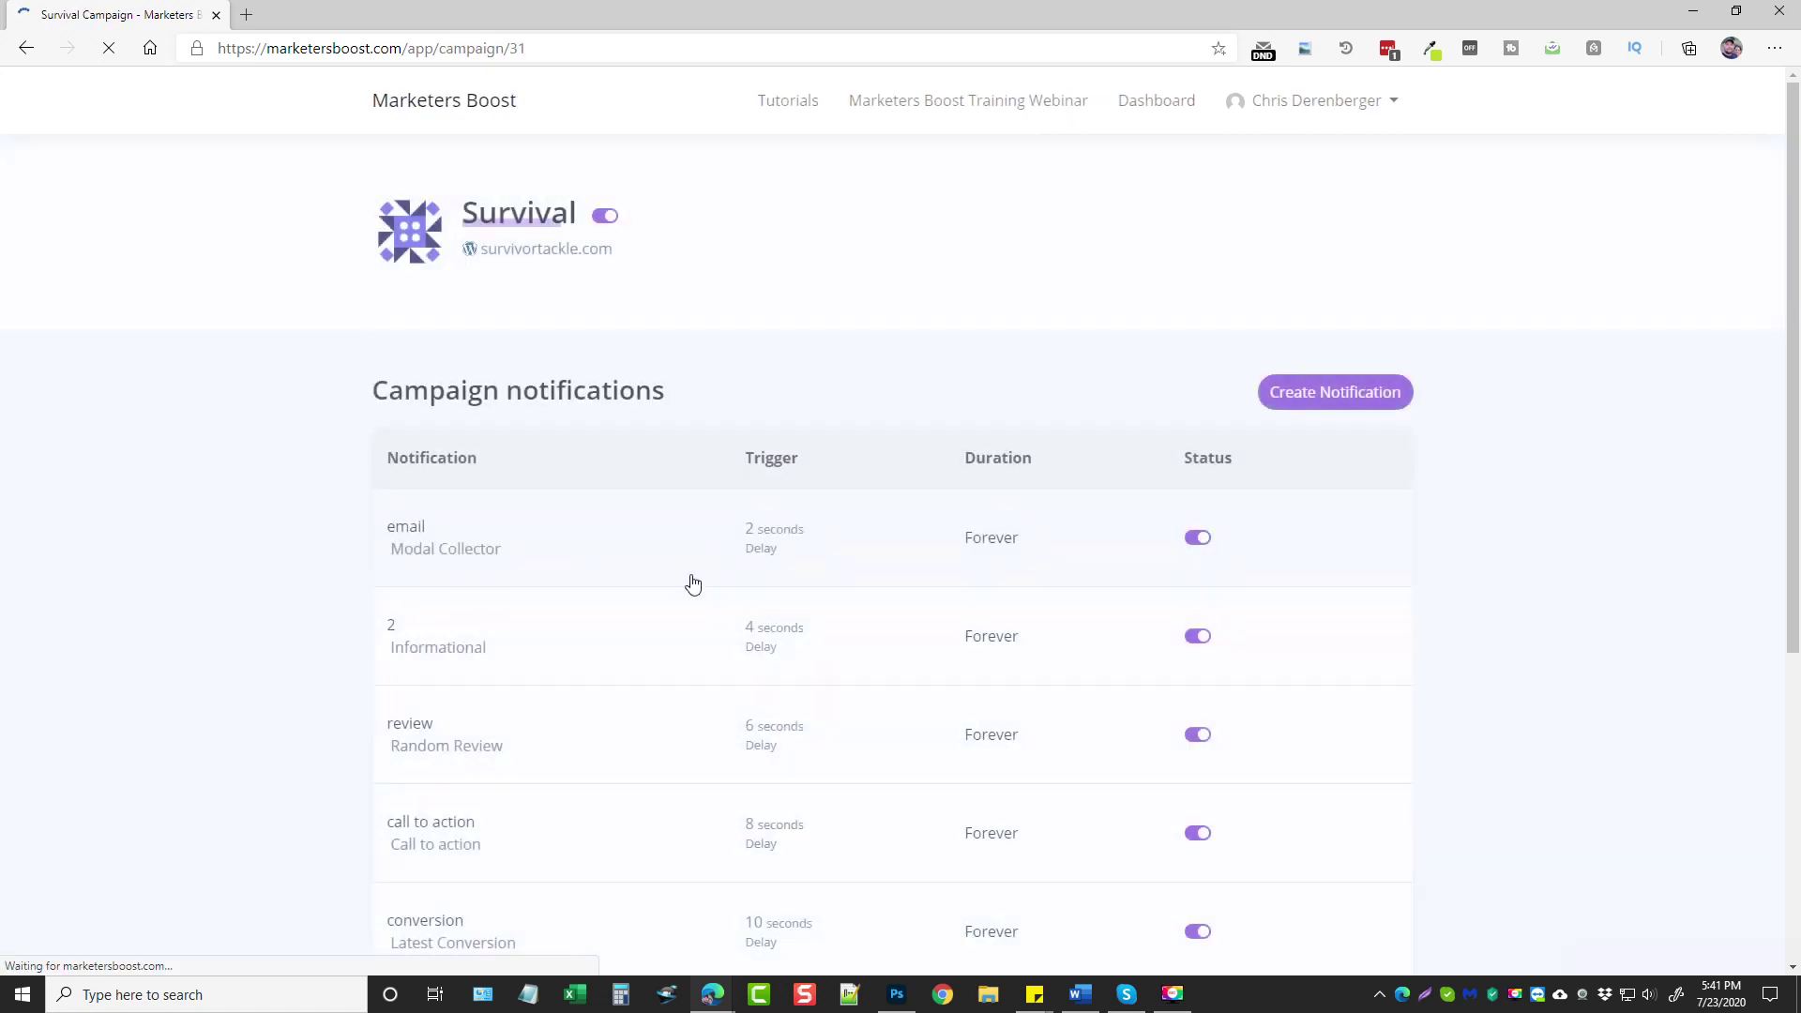
scroll(656, 553, down, 5)
scroll(562, 422, up, 4)
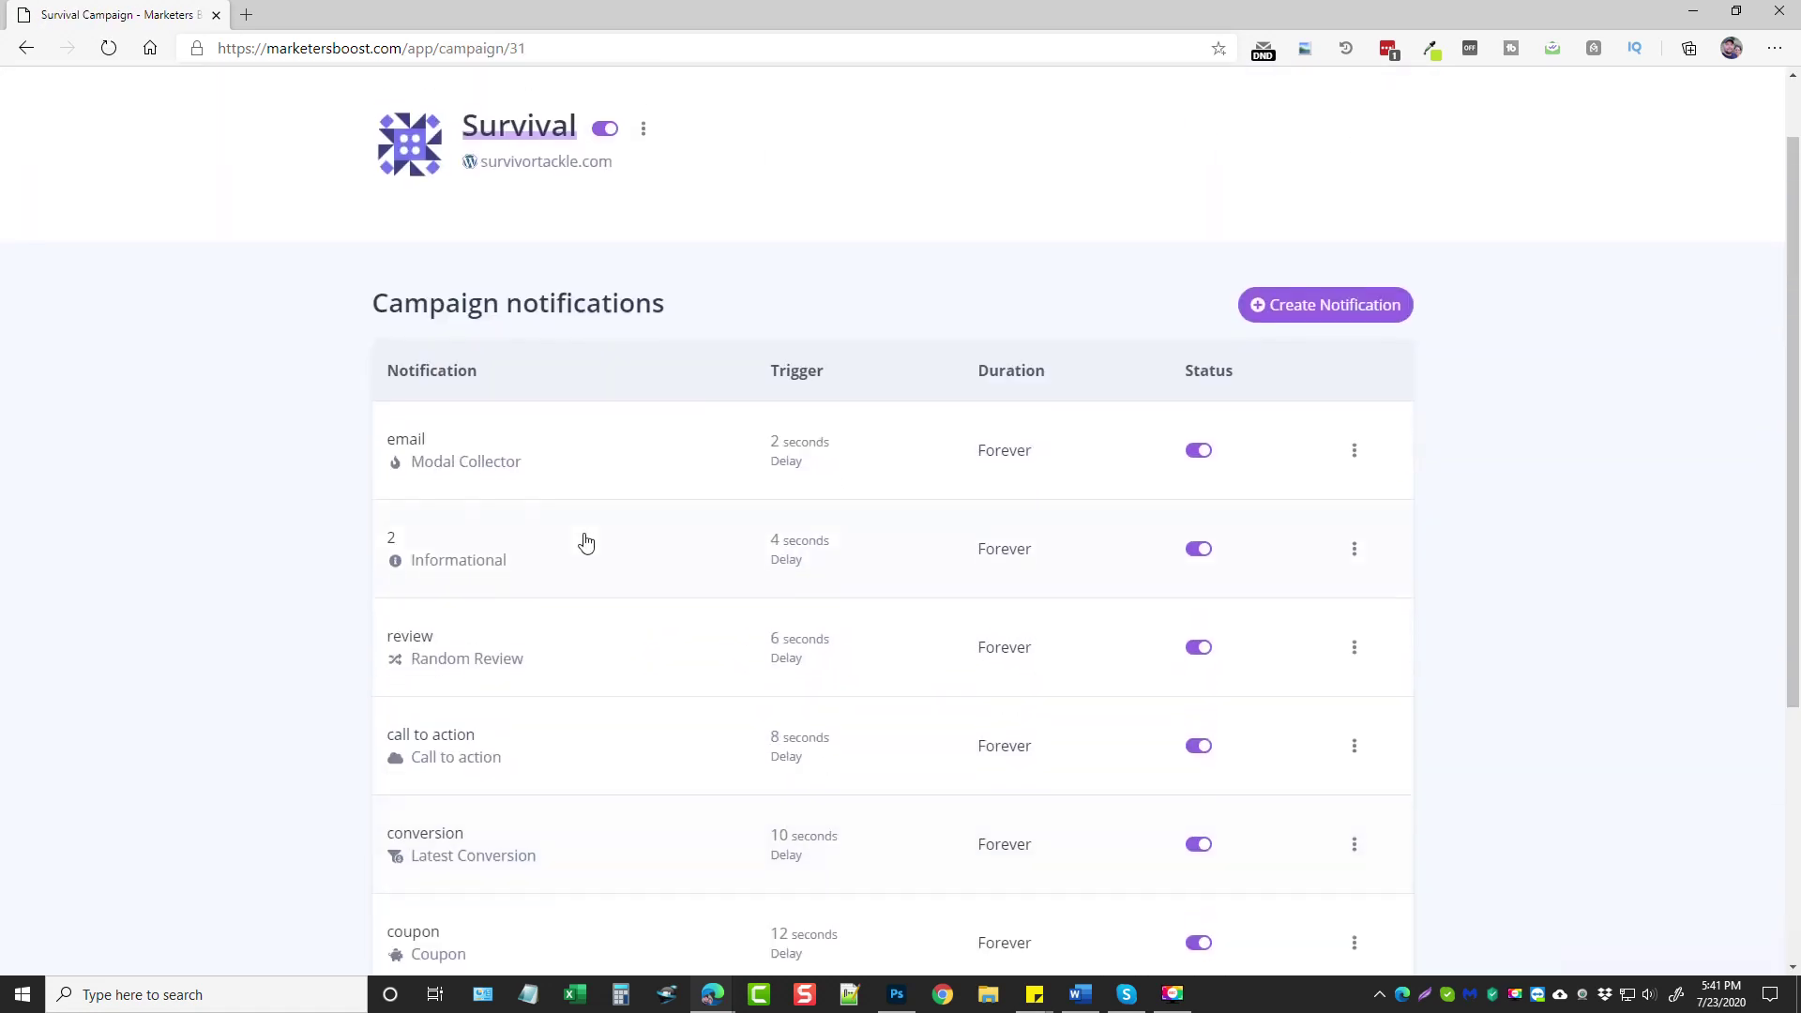
scroll(582, 538, down, 1)
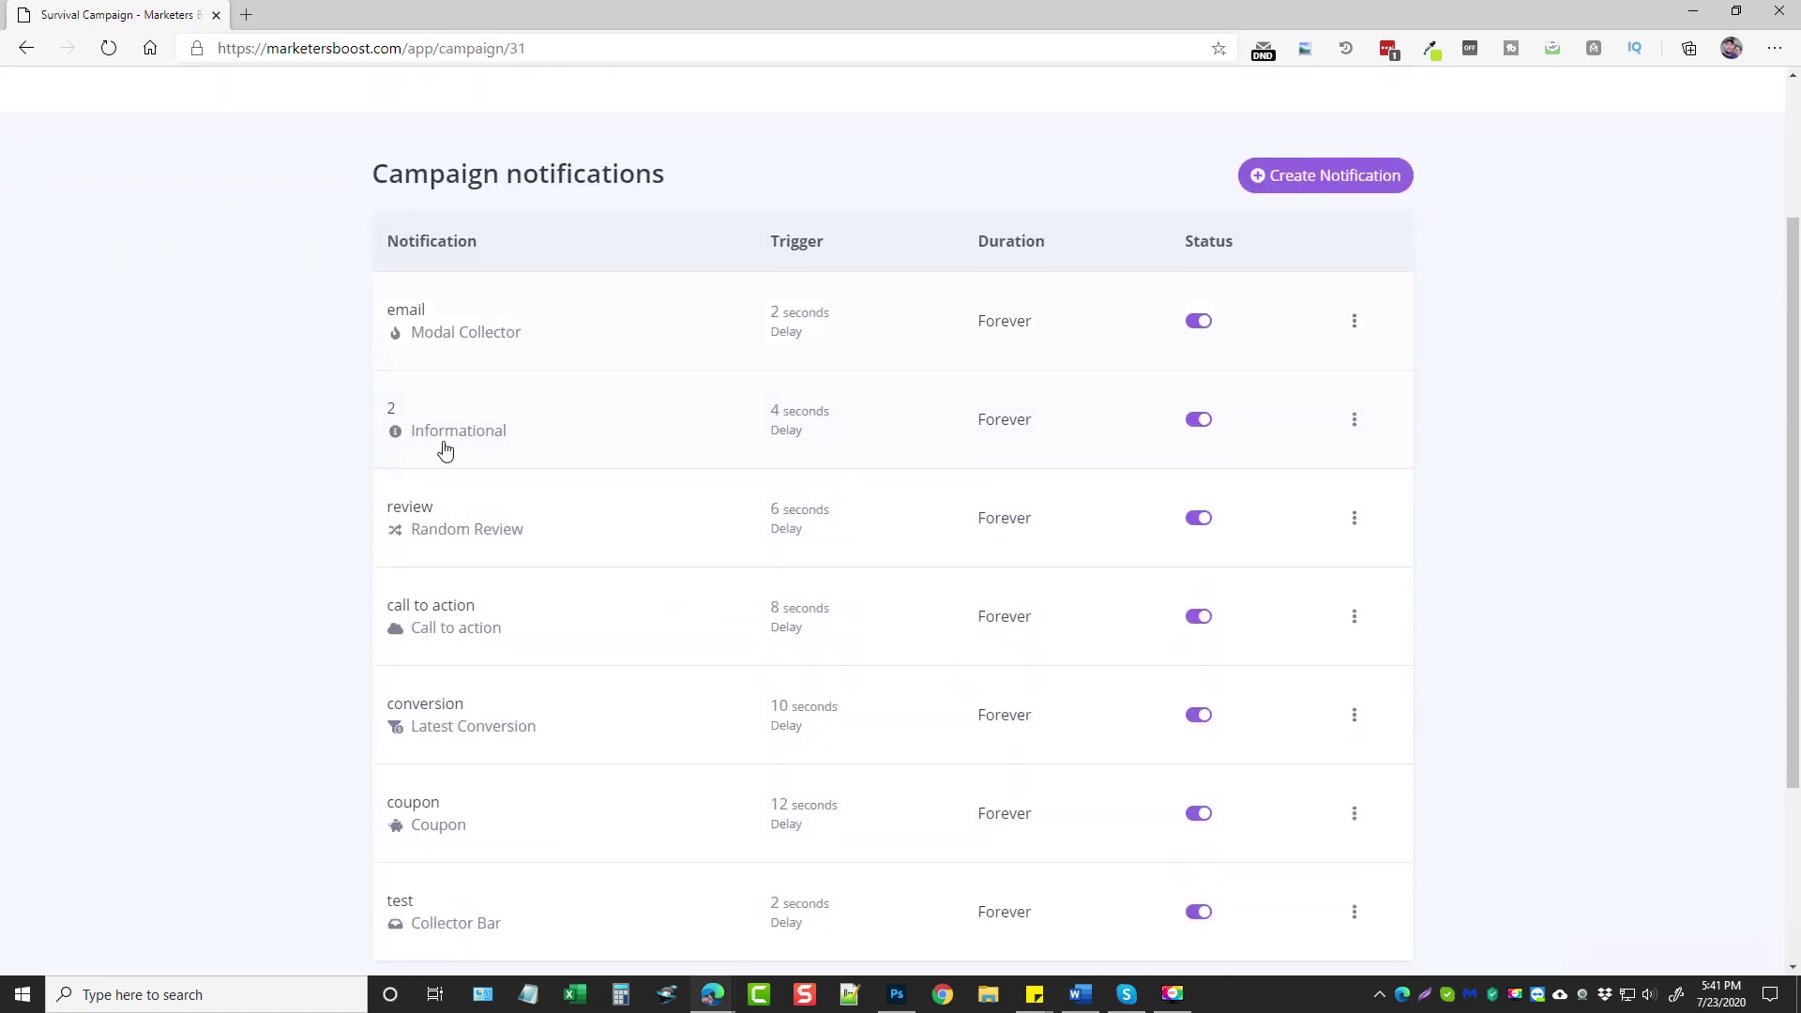
click(559, 533)
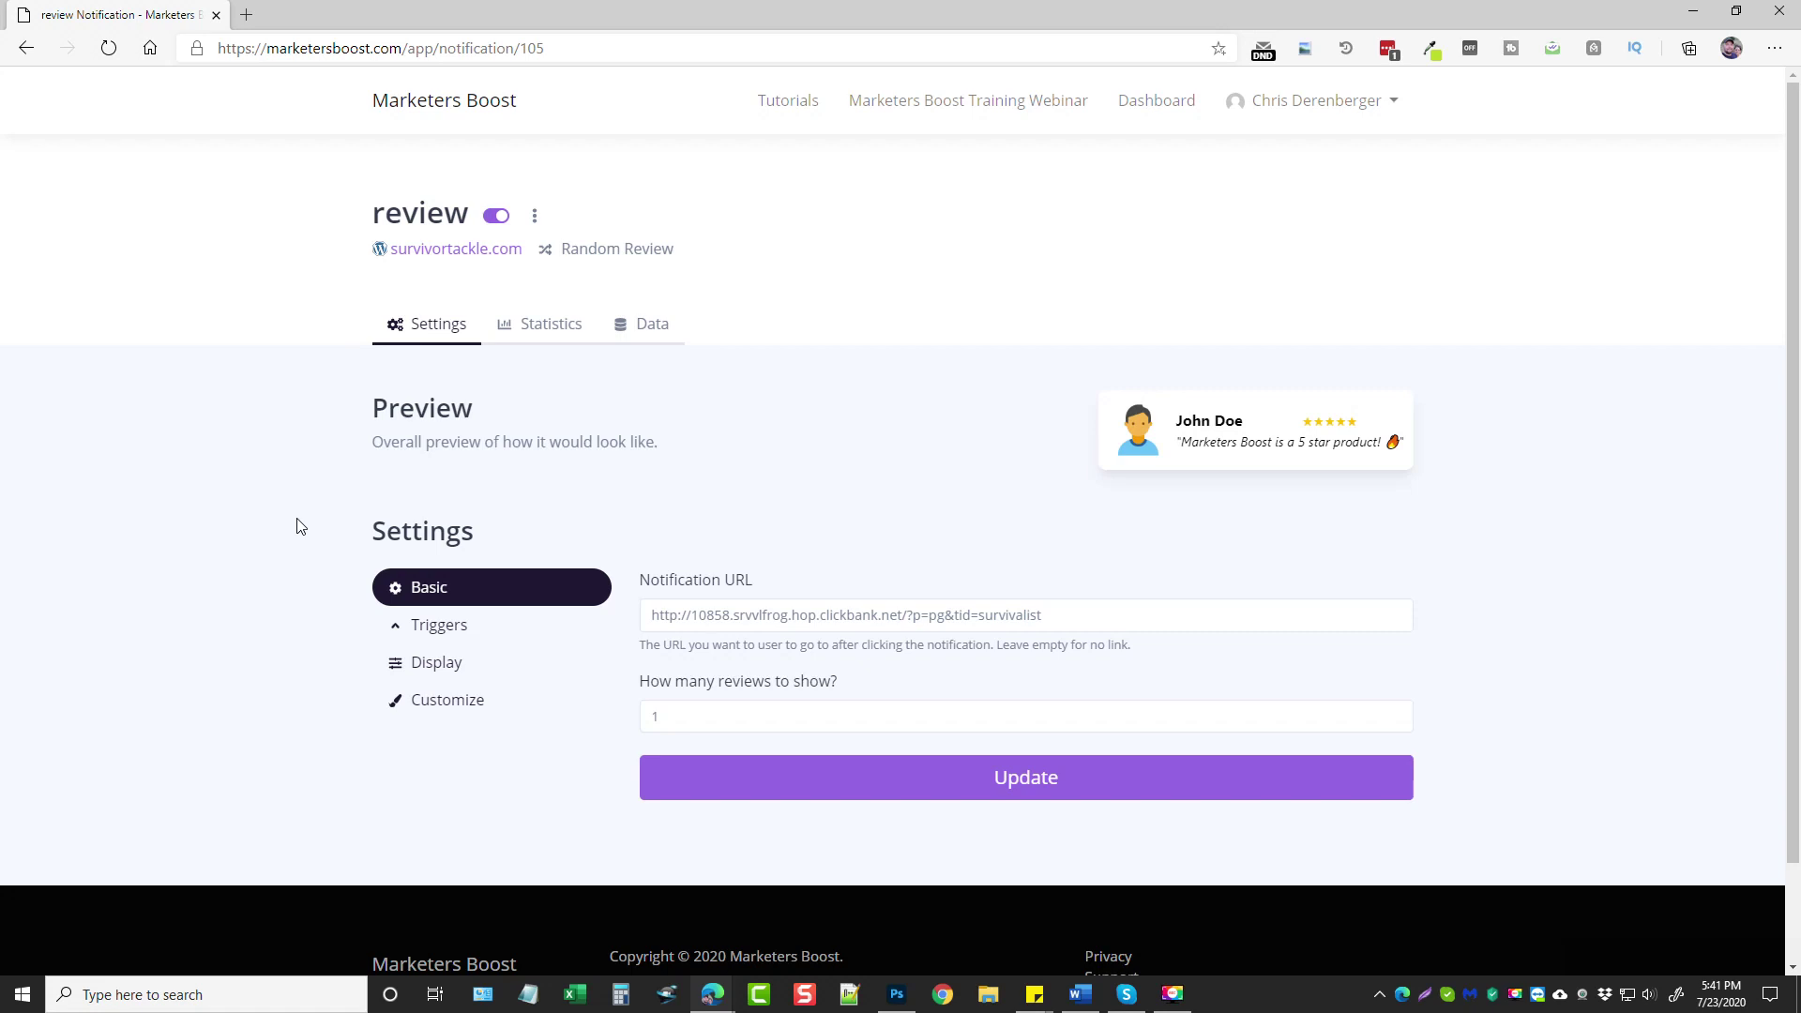
click(647, 327)
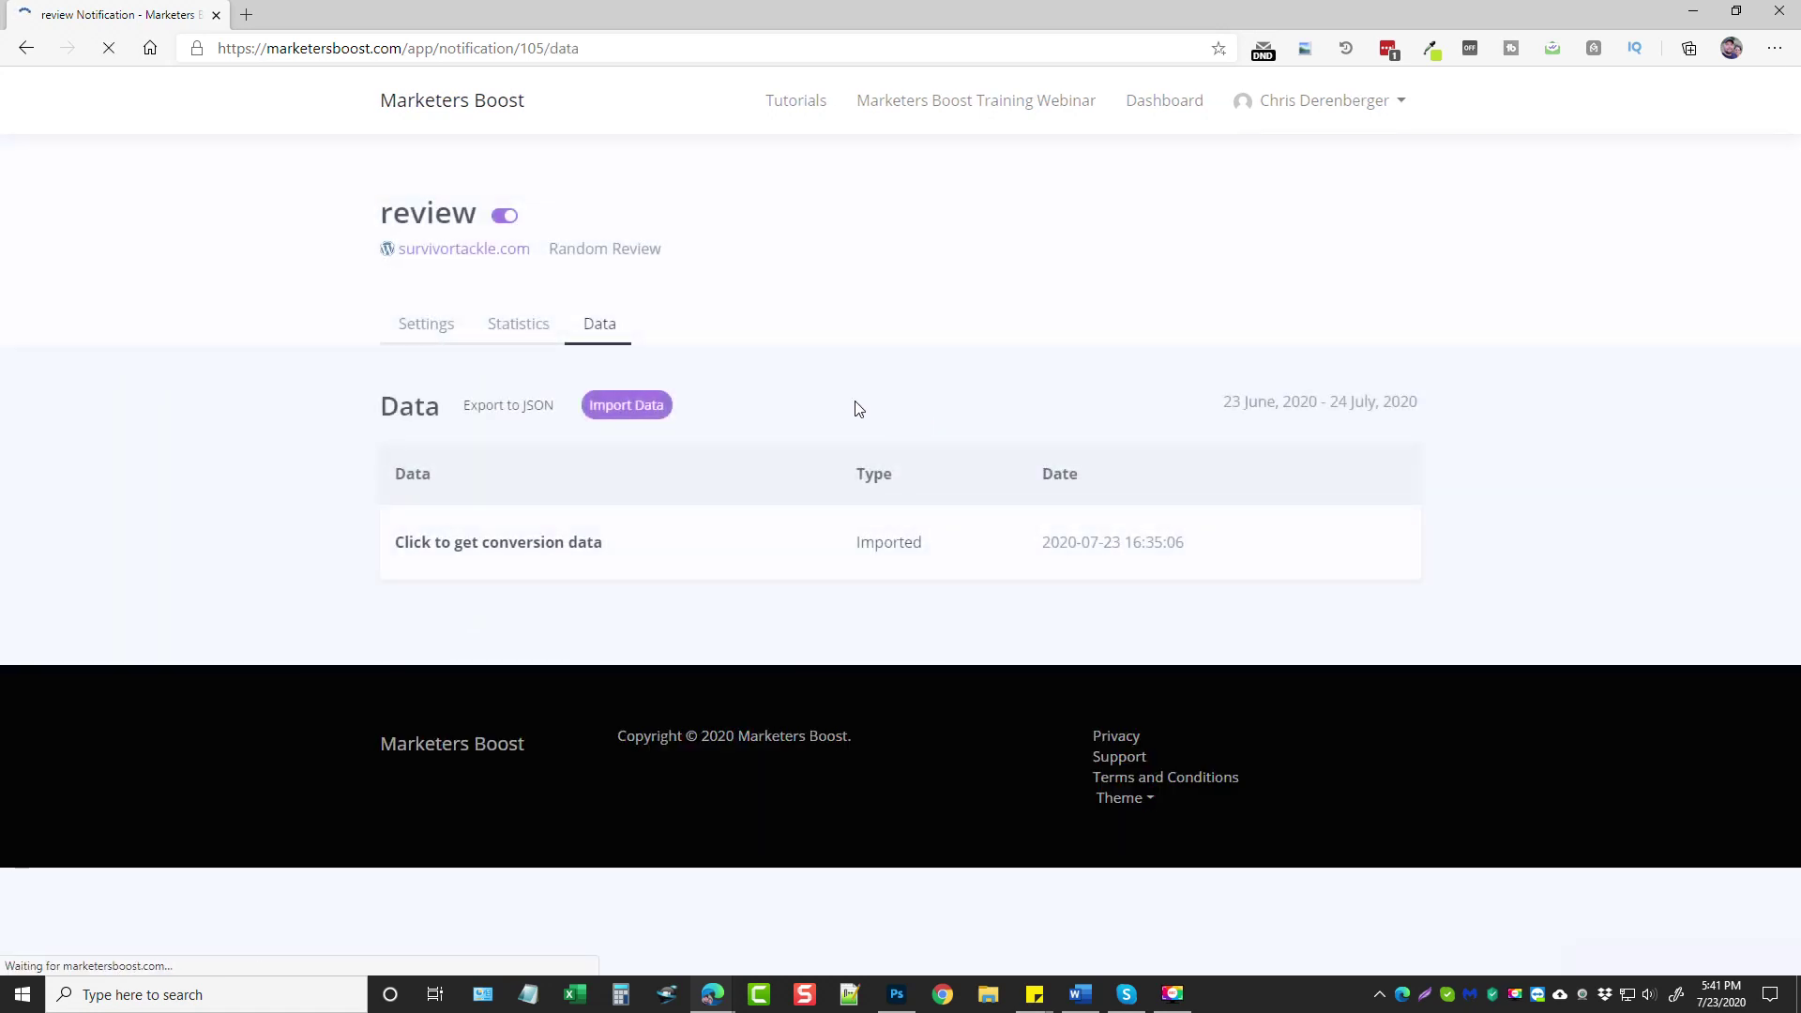
Open the form for a new review, examine its Name, Text, Image URL and Stars fields, and close it without submitting
click(665, 414)
click(745, 403)
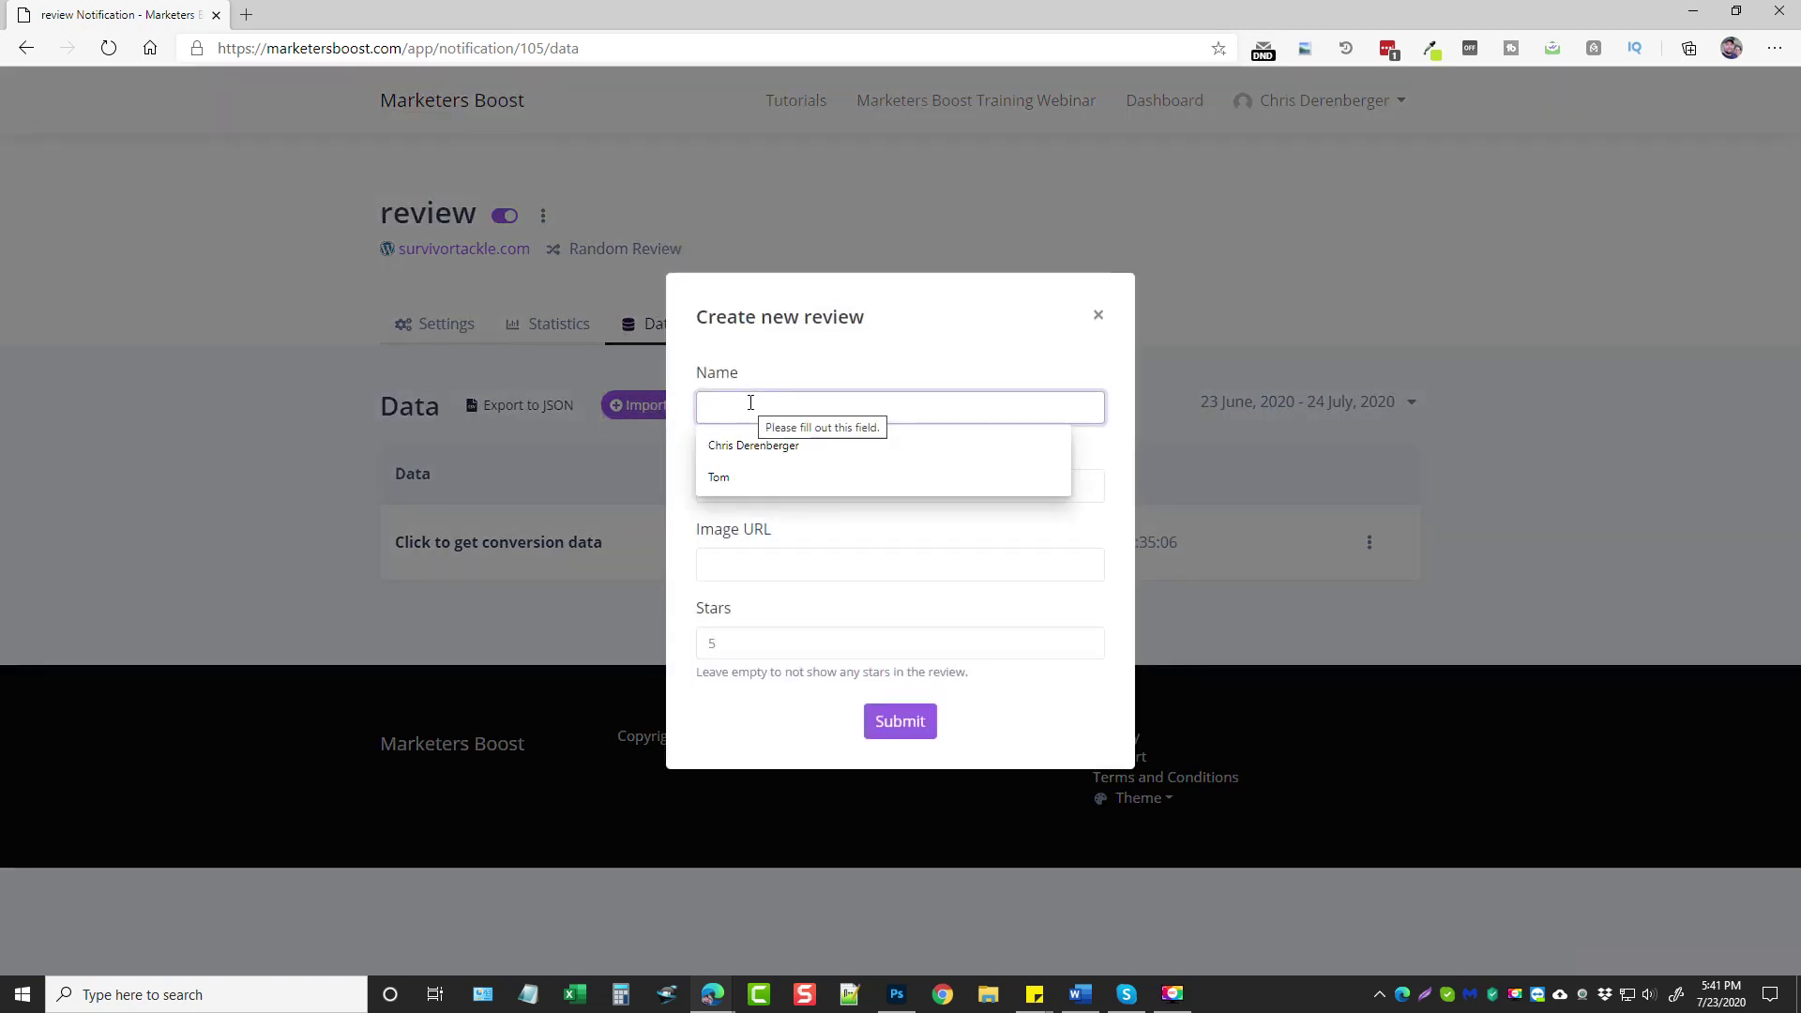
click(717, 484)
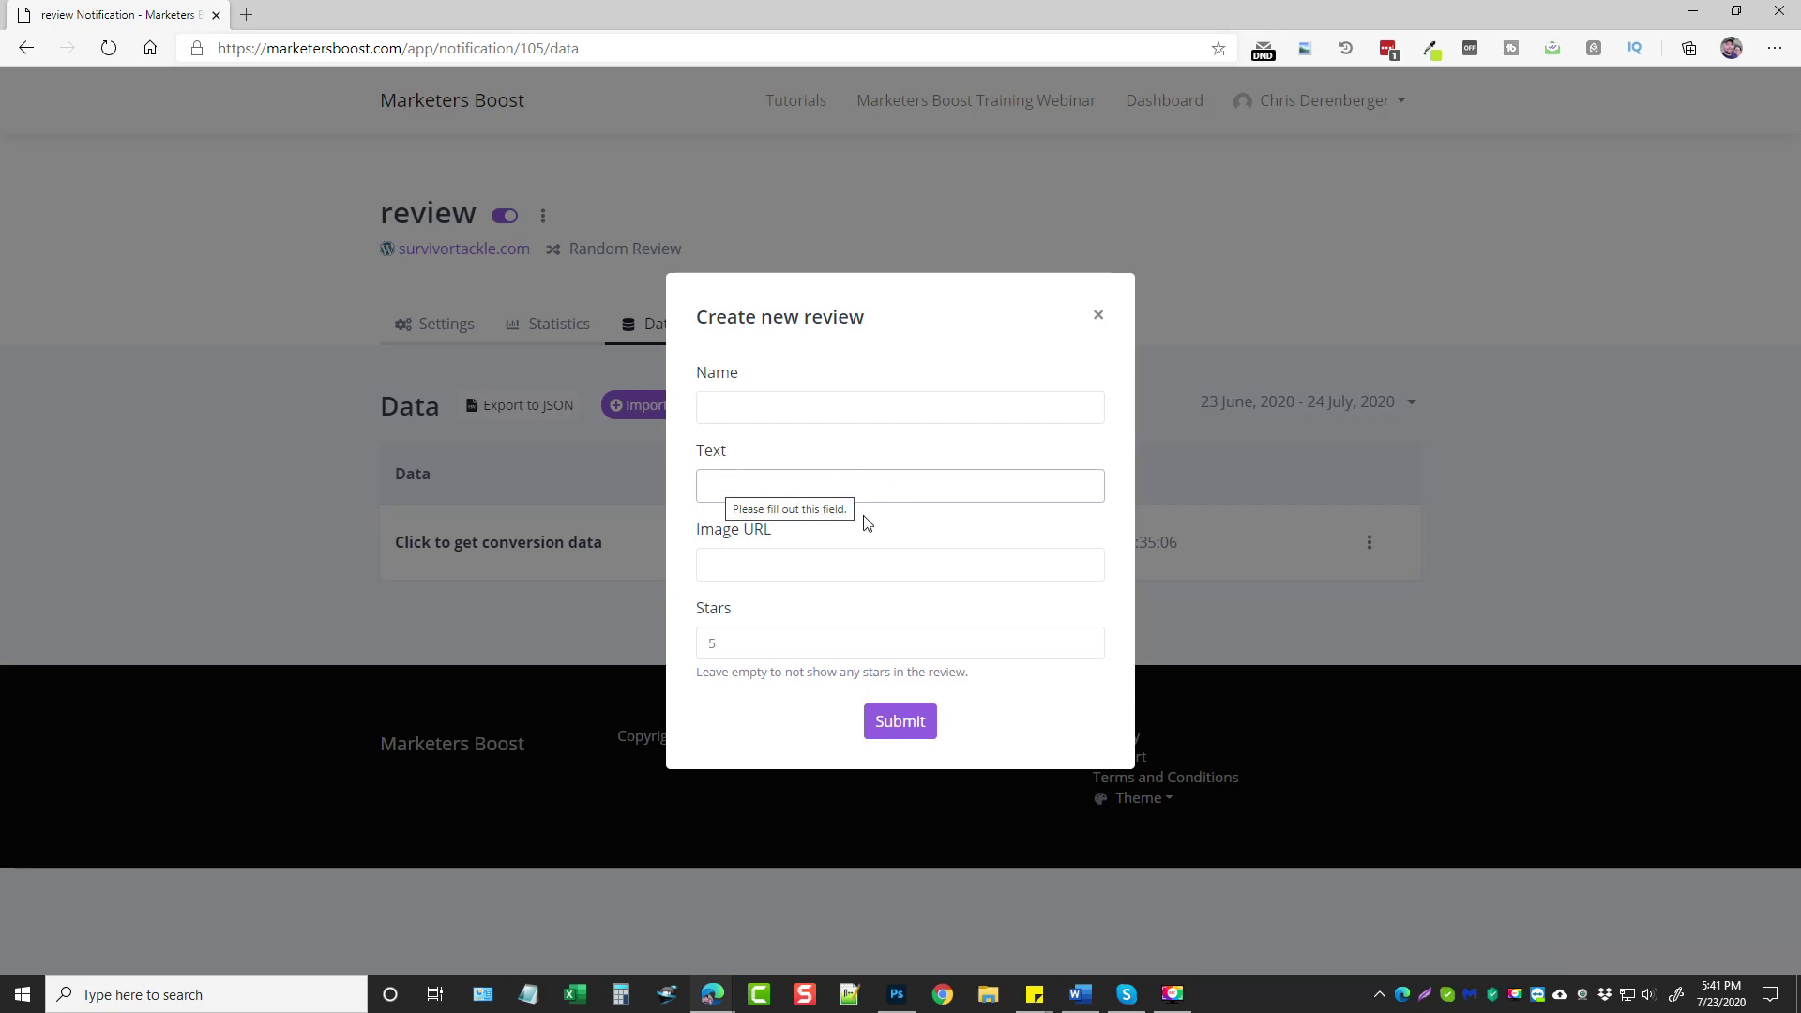
click(716, 573)
click(760, 633)
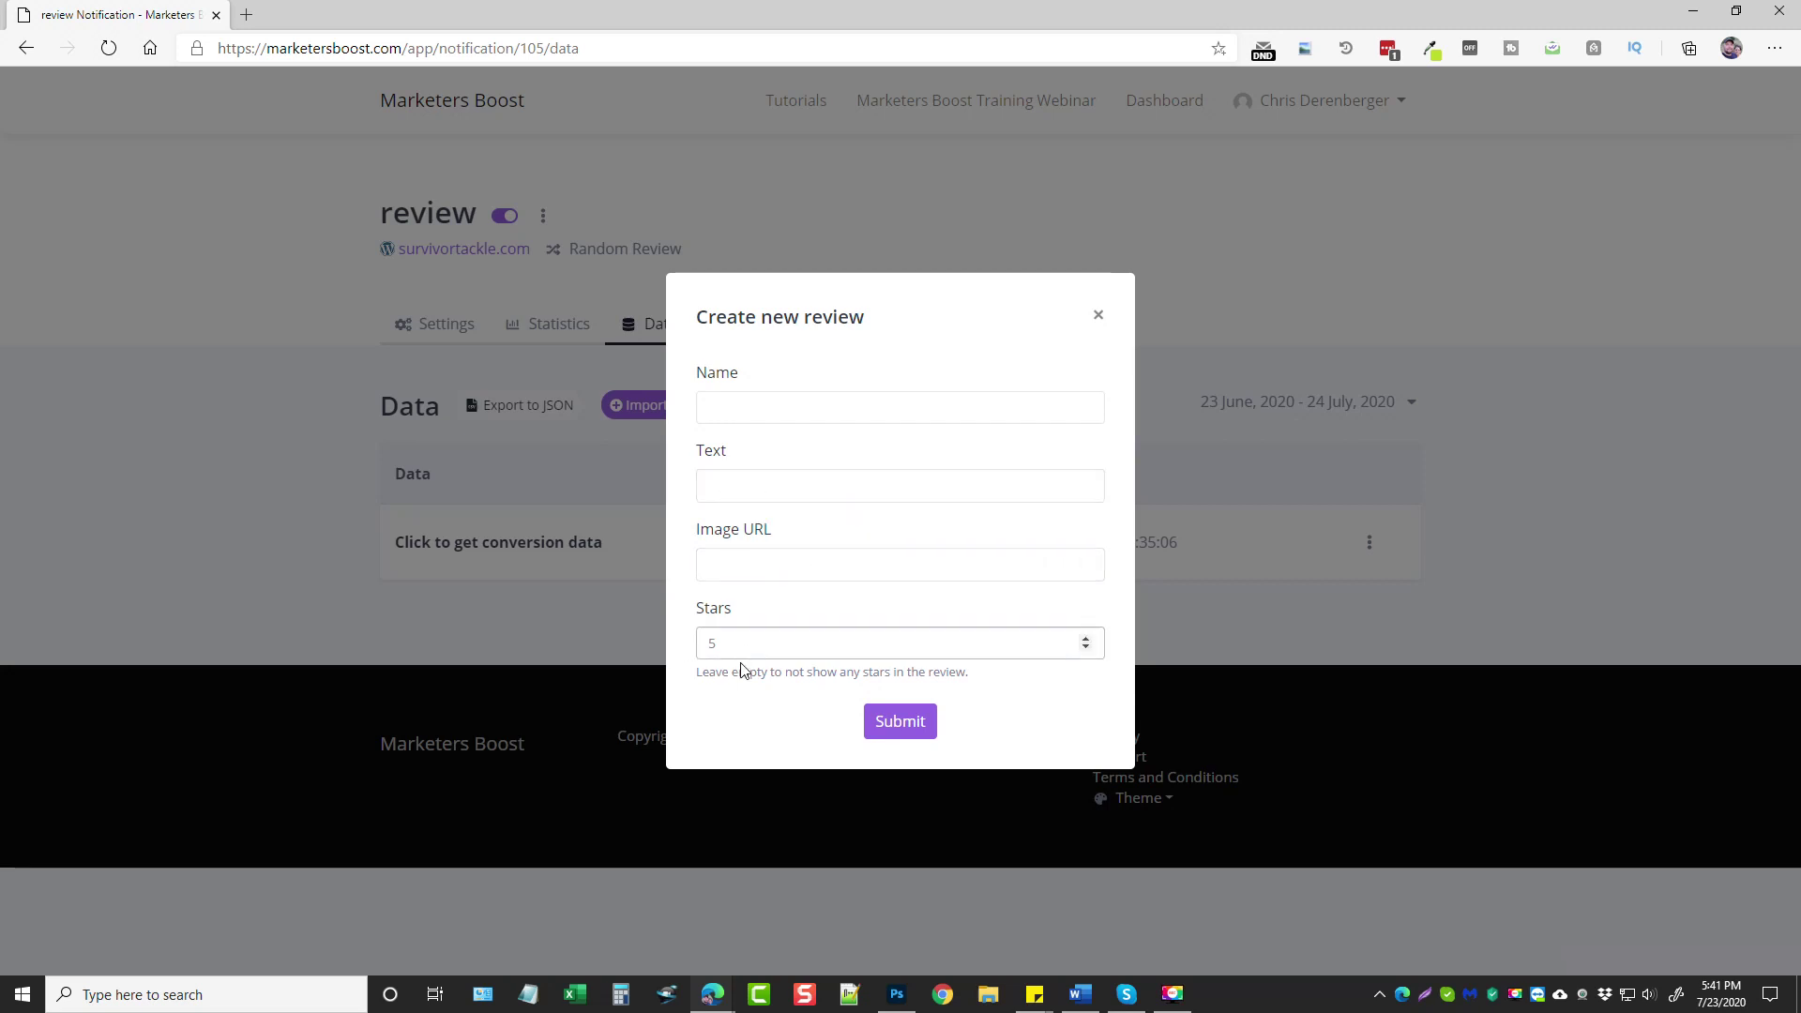
click(1095, 317)
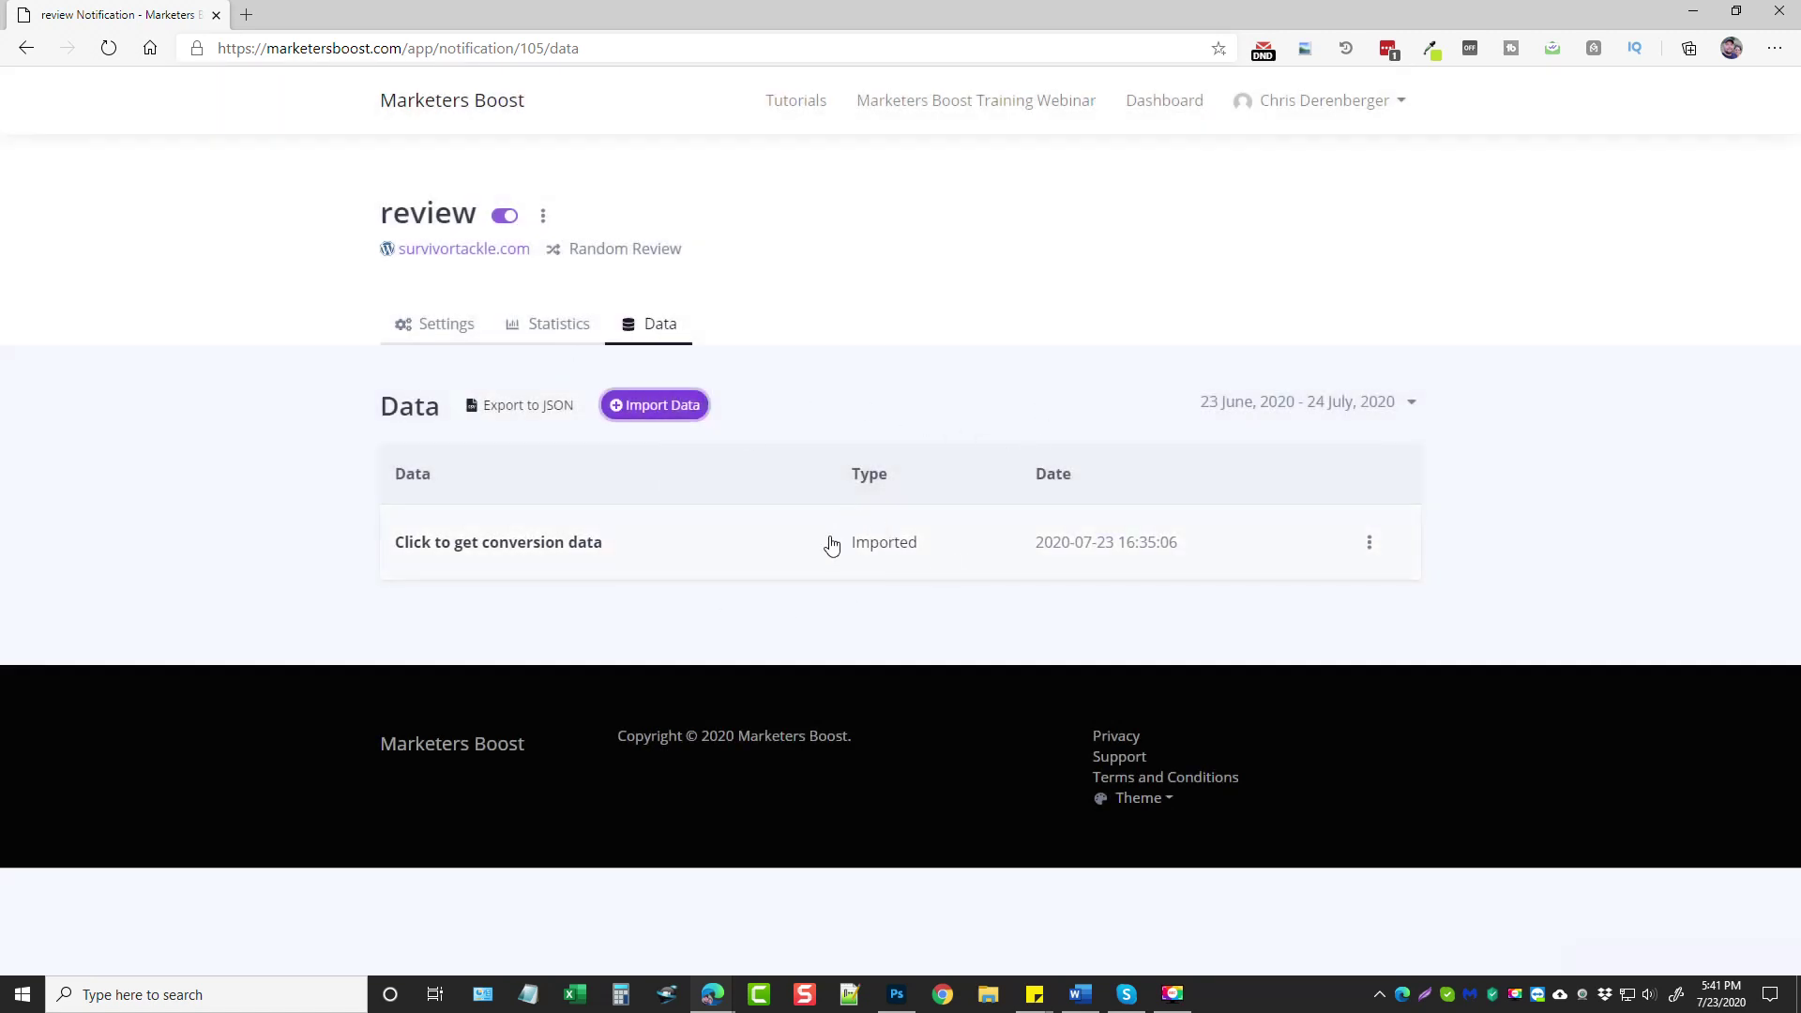
View the review and conversion notifications on the InPrivate survivortackle.com page, dismissing the email popup, and return to the review data
click(713, 994)
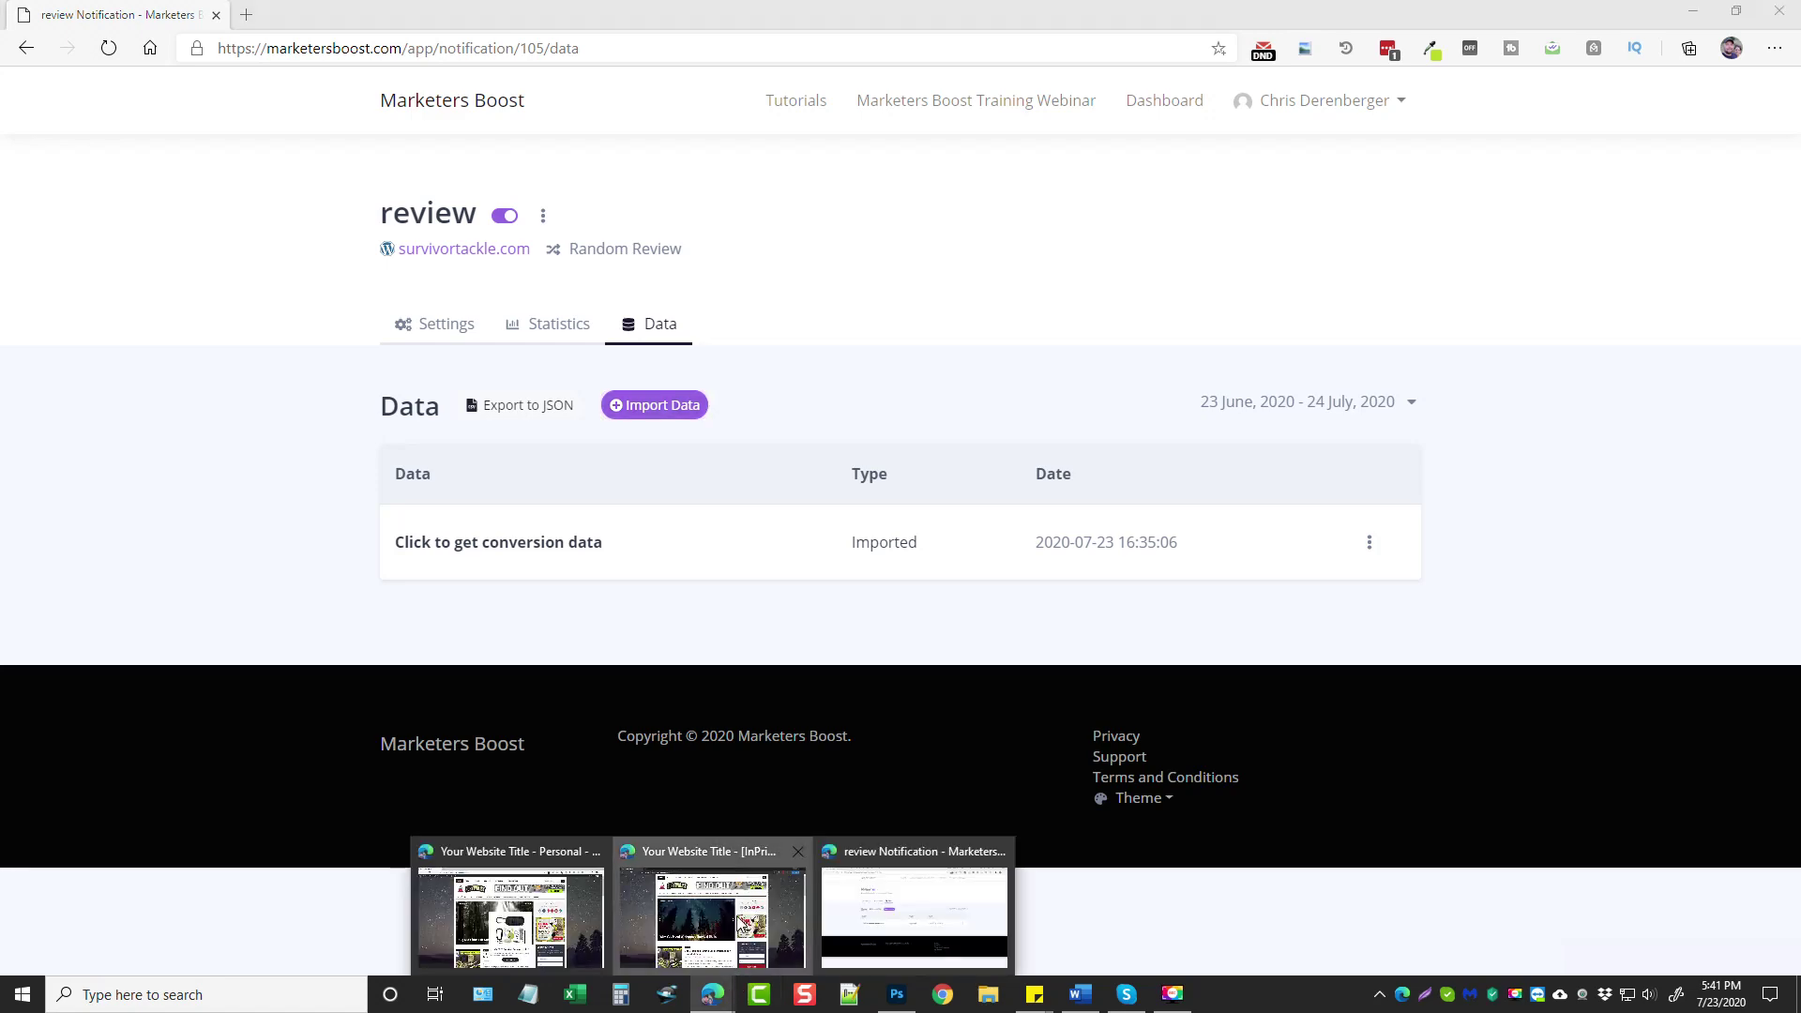
click(711, 915)
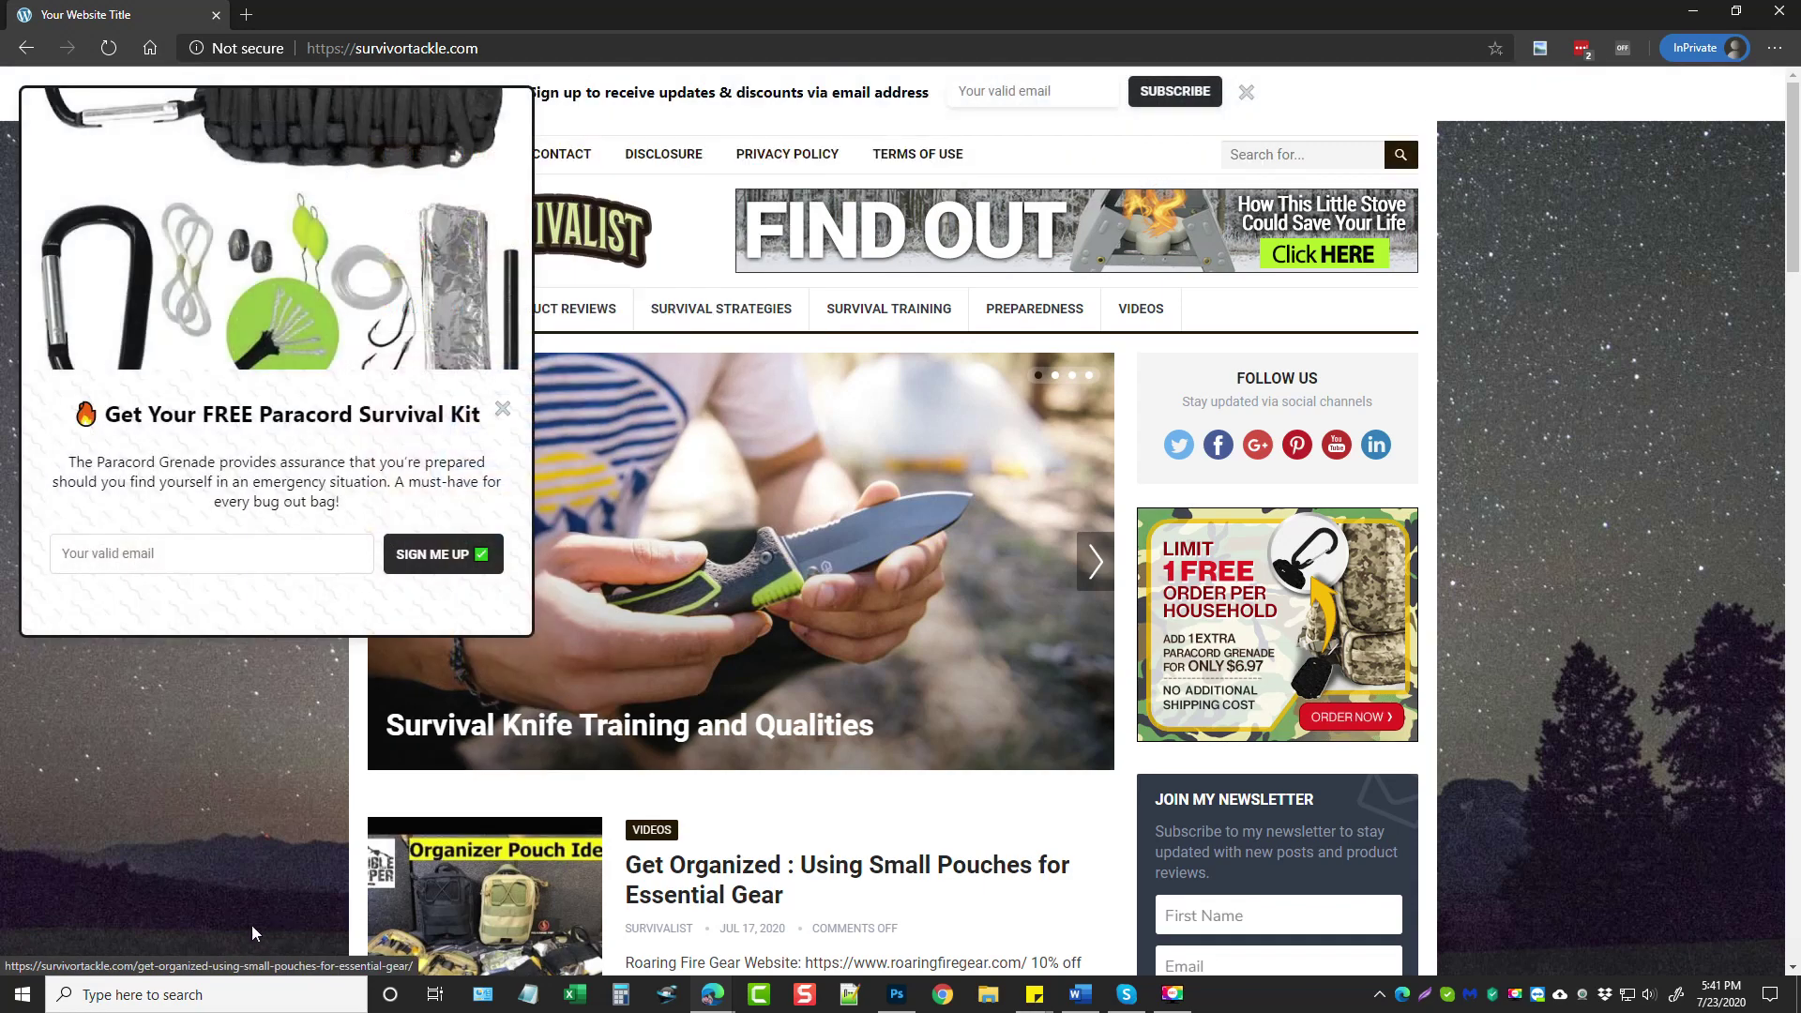
click(502, 410)
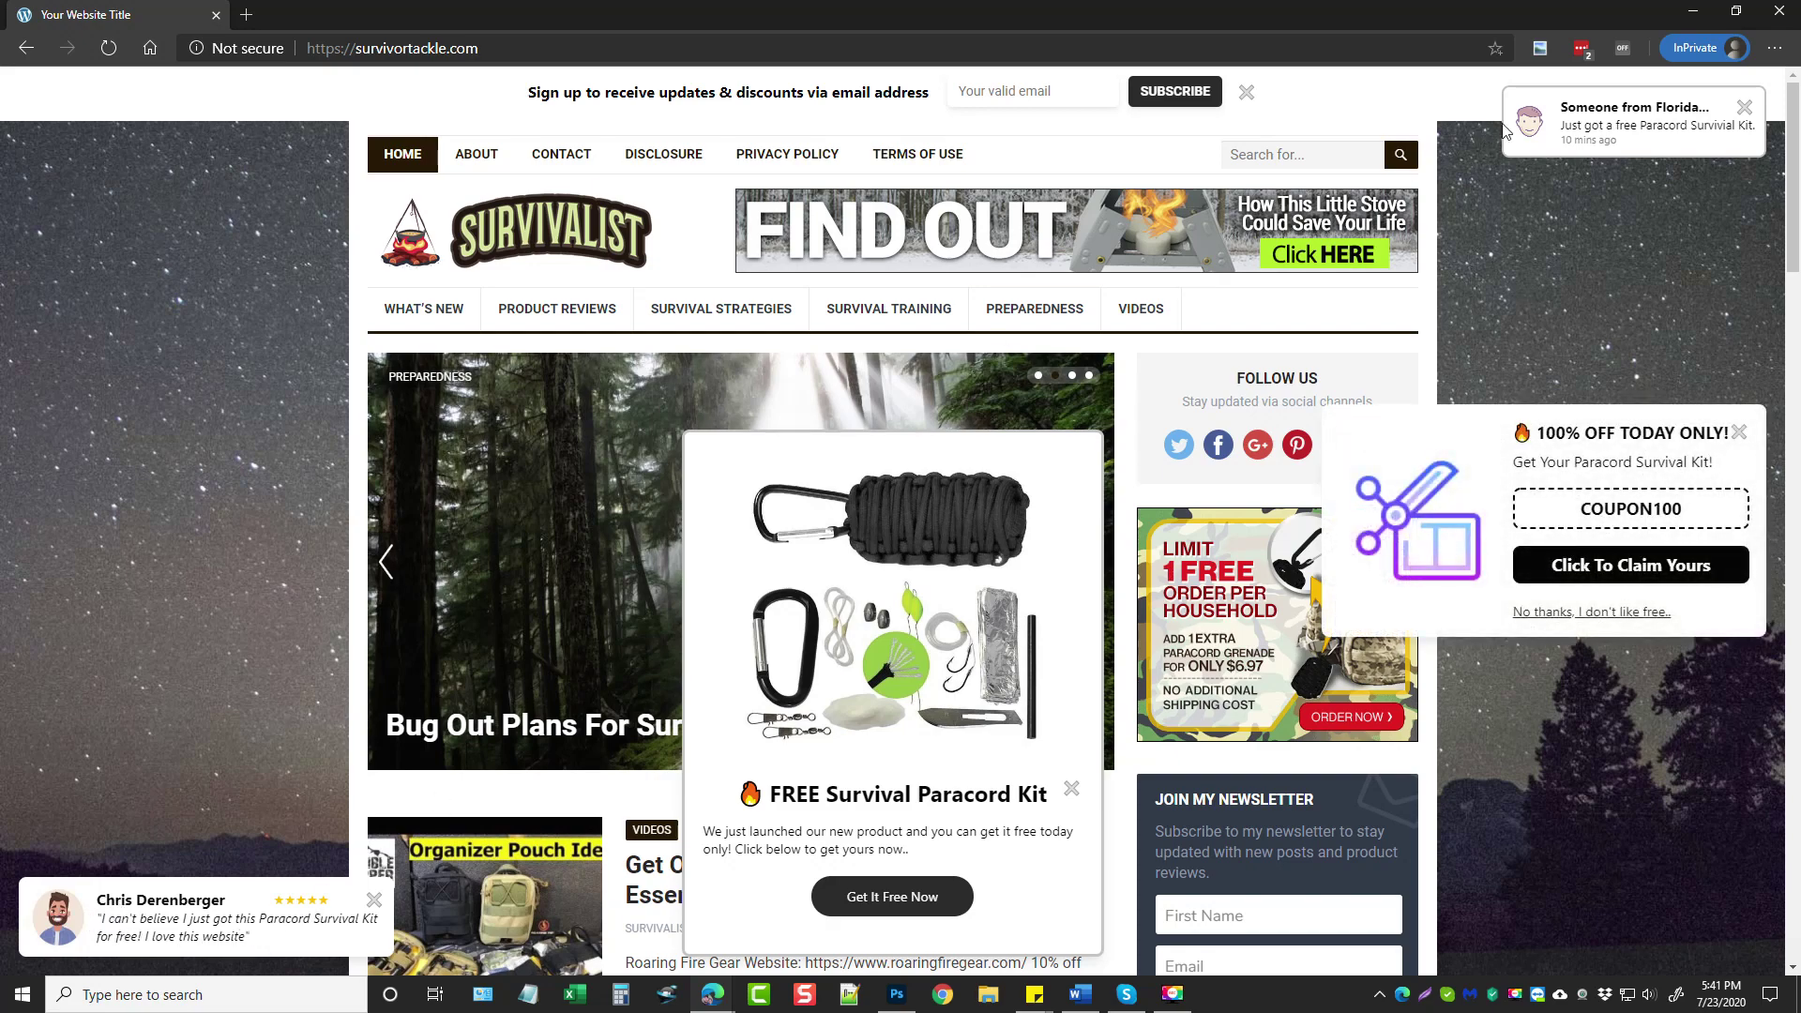
click(1693, 10)
Reopen the new review form to examine its Image URL field, close it without submitting, and return to the dashboard
click(677, 409)
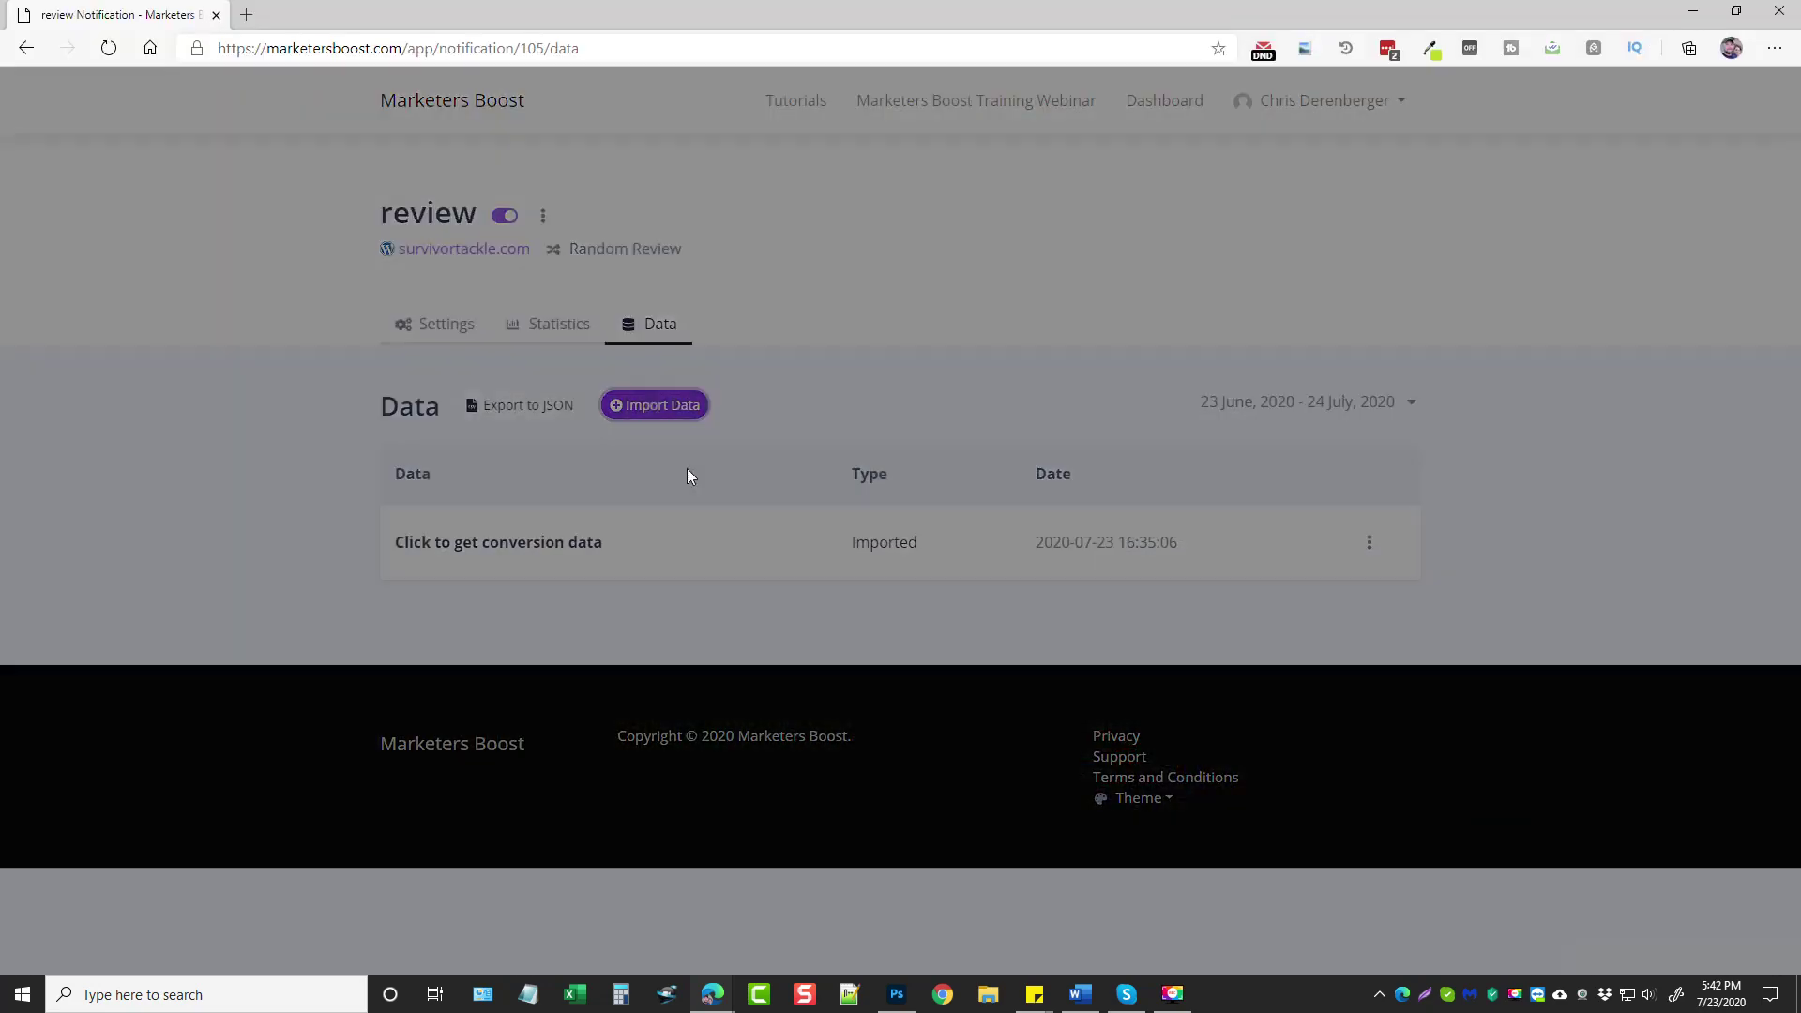
click(774, 564)
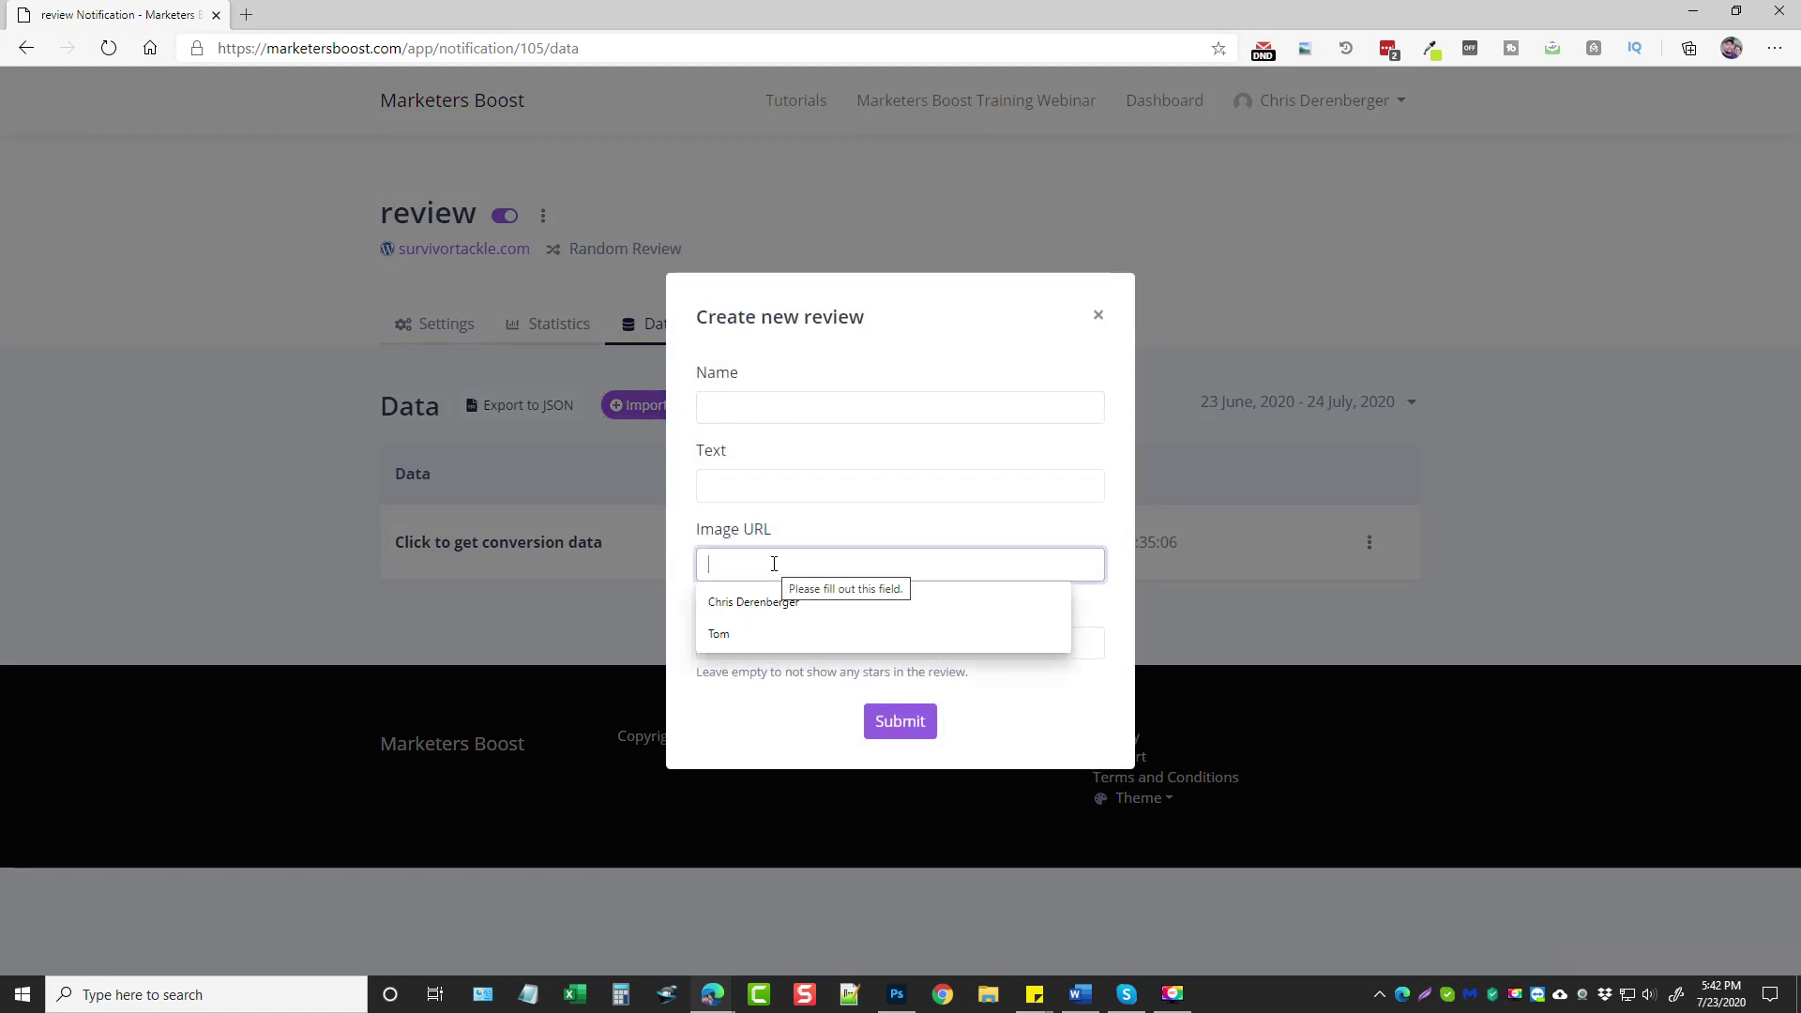
click(748, 517)
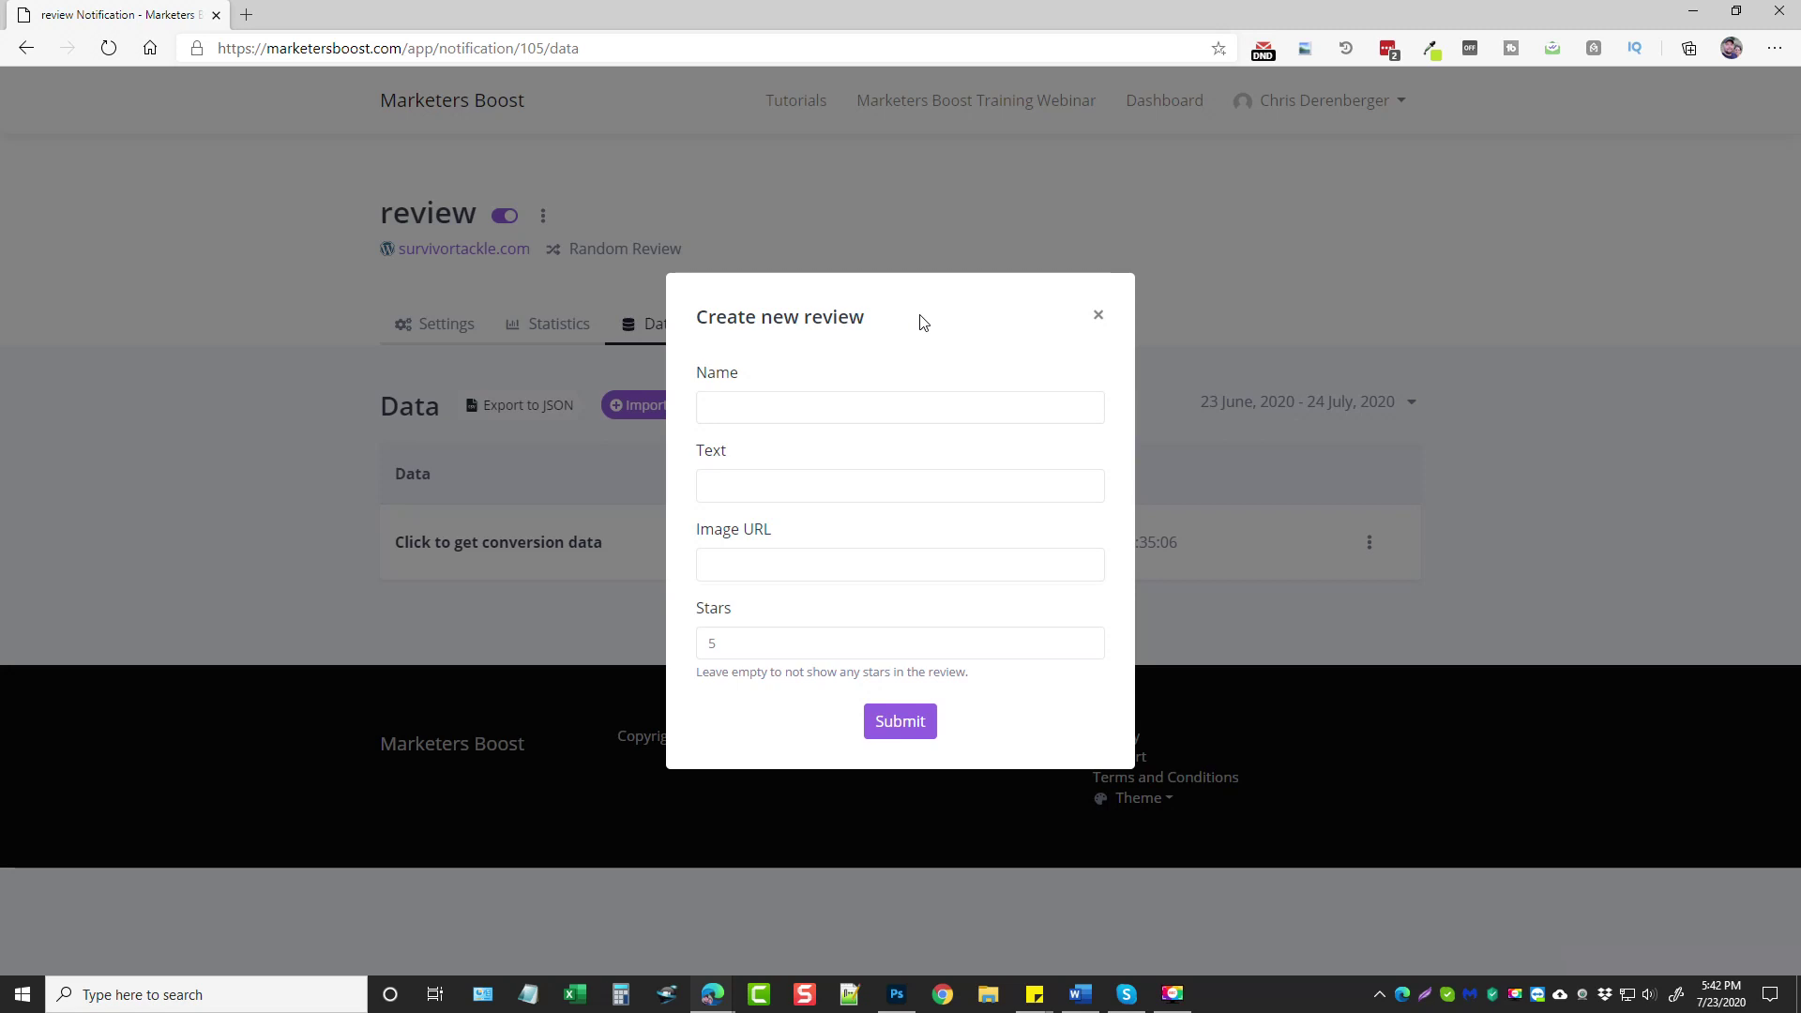
click(769, 567)
click(1097, 312)
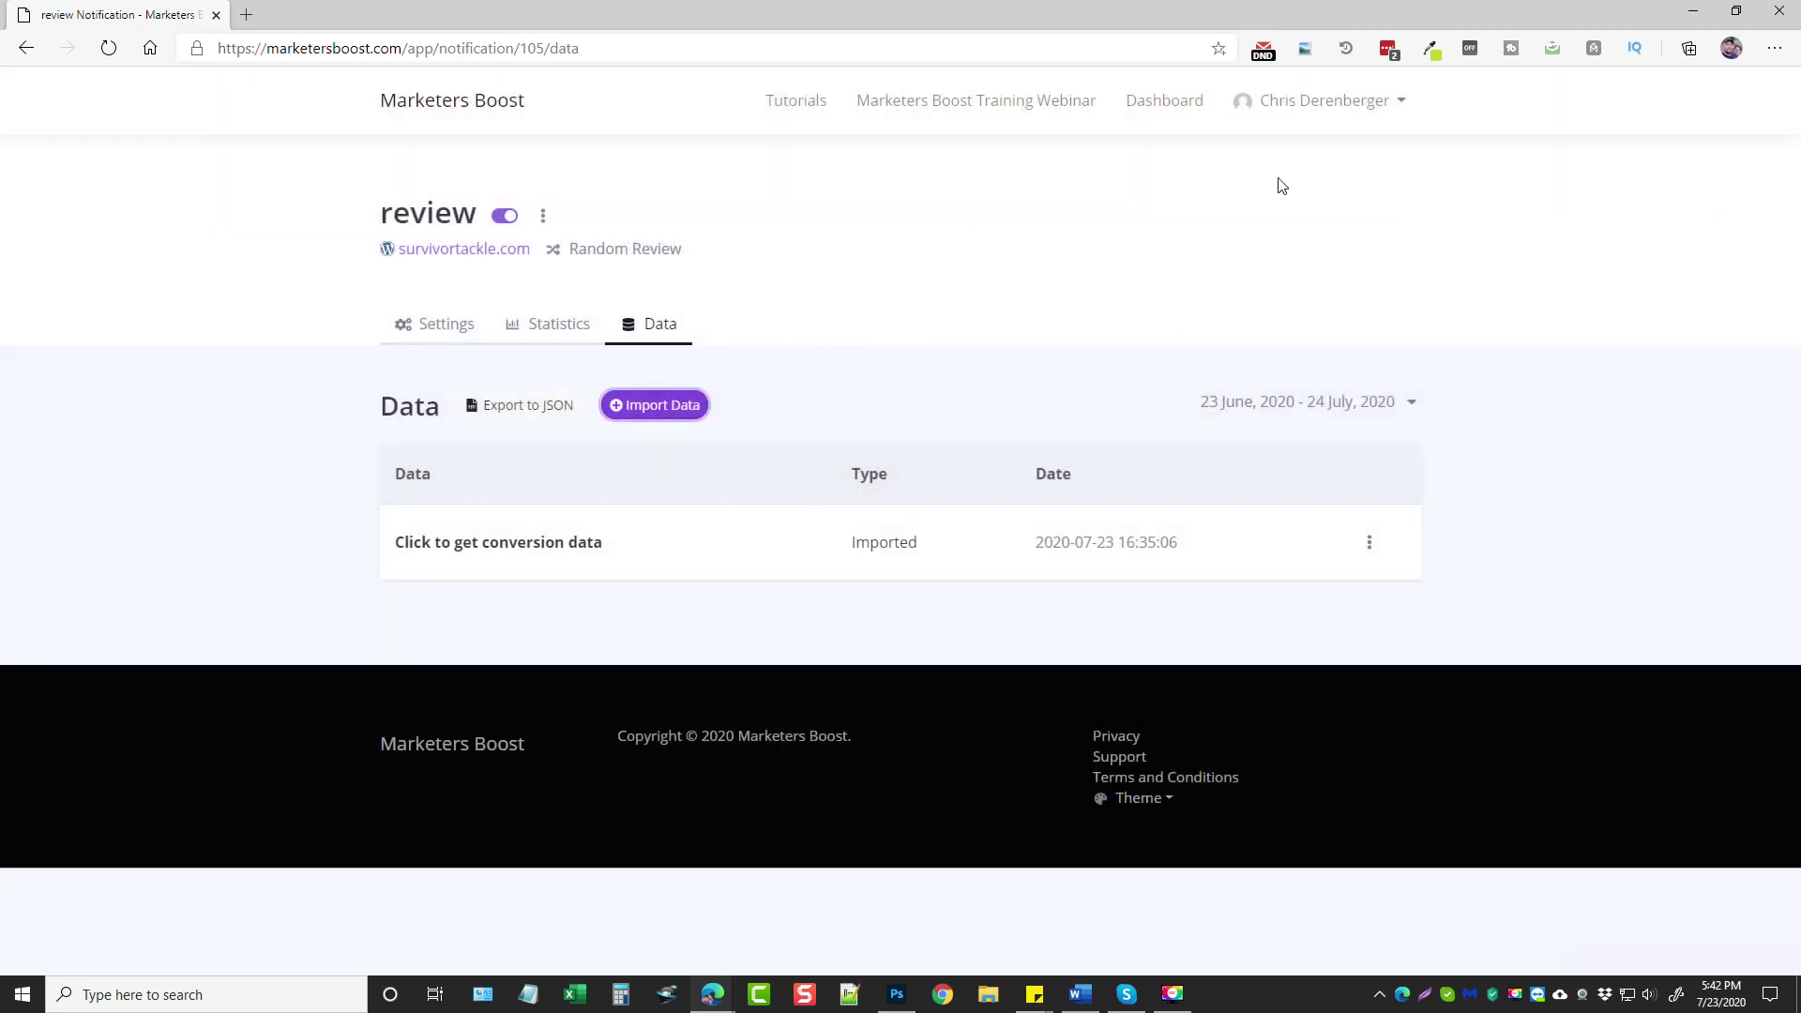
click(1165, 103)
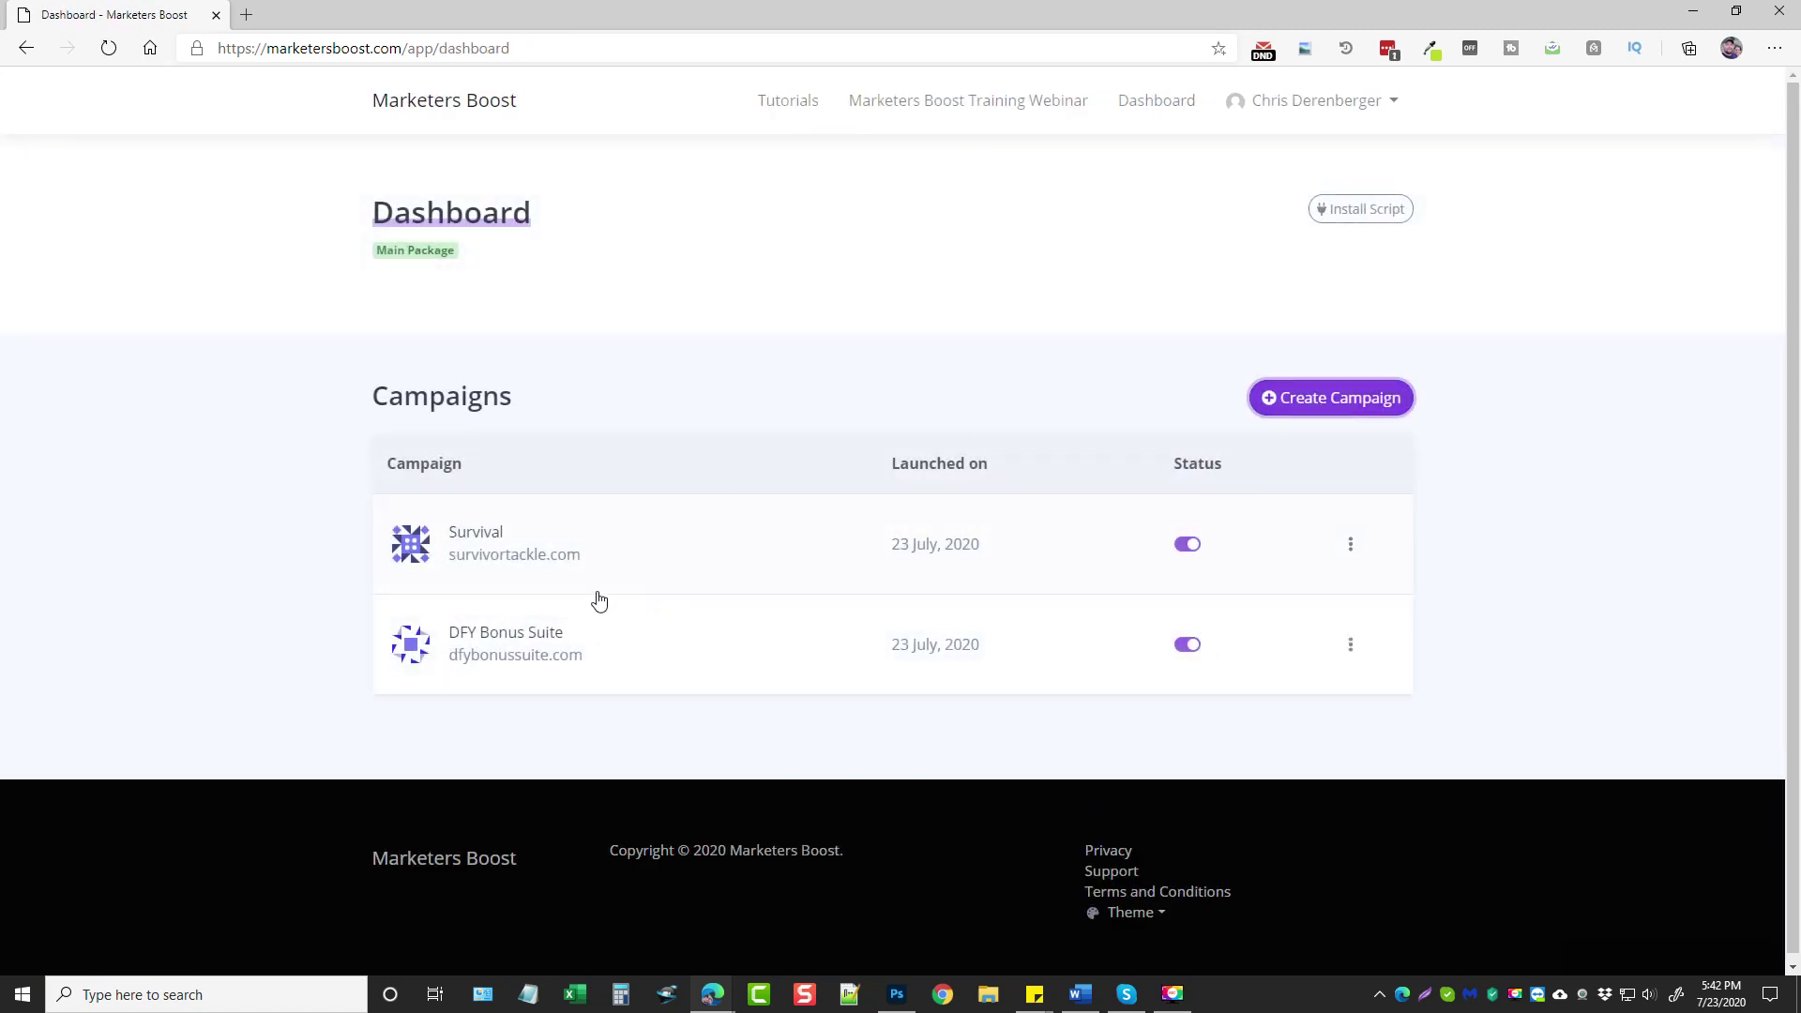
Open the new notification form for the Survival campaign and look through all available notification types, from Informational Bar to Countdown Collector
click(550, 559)
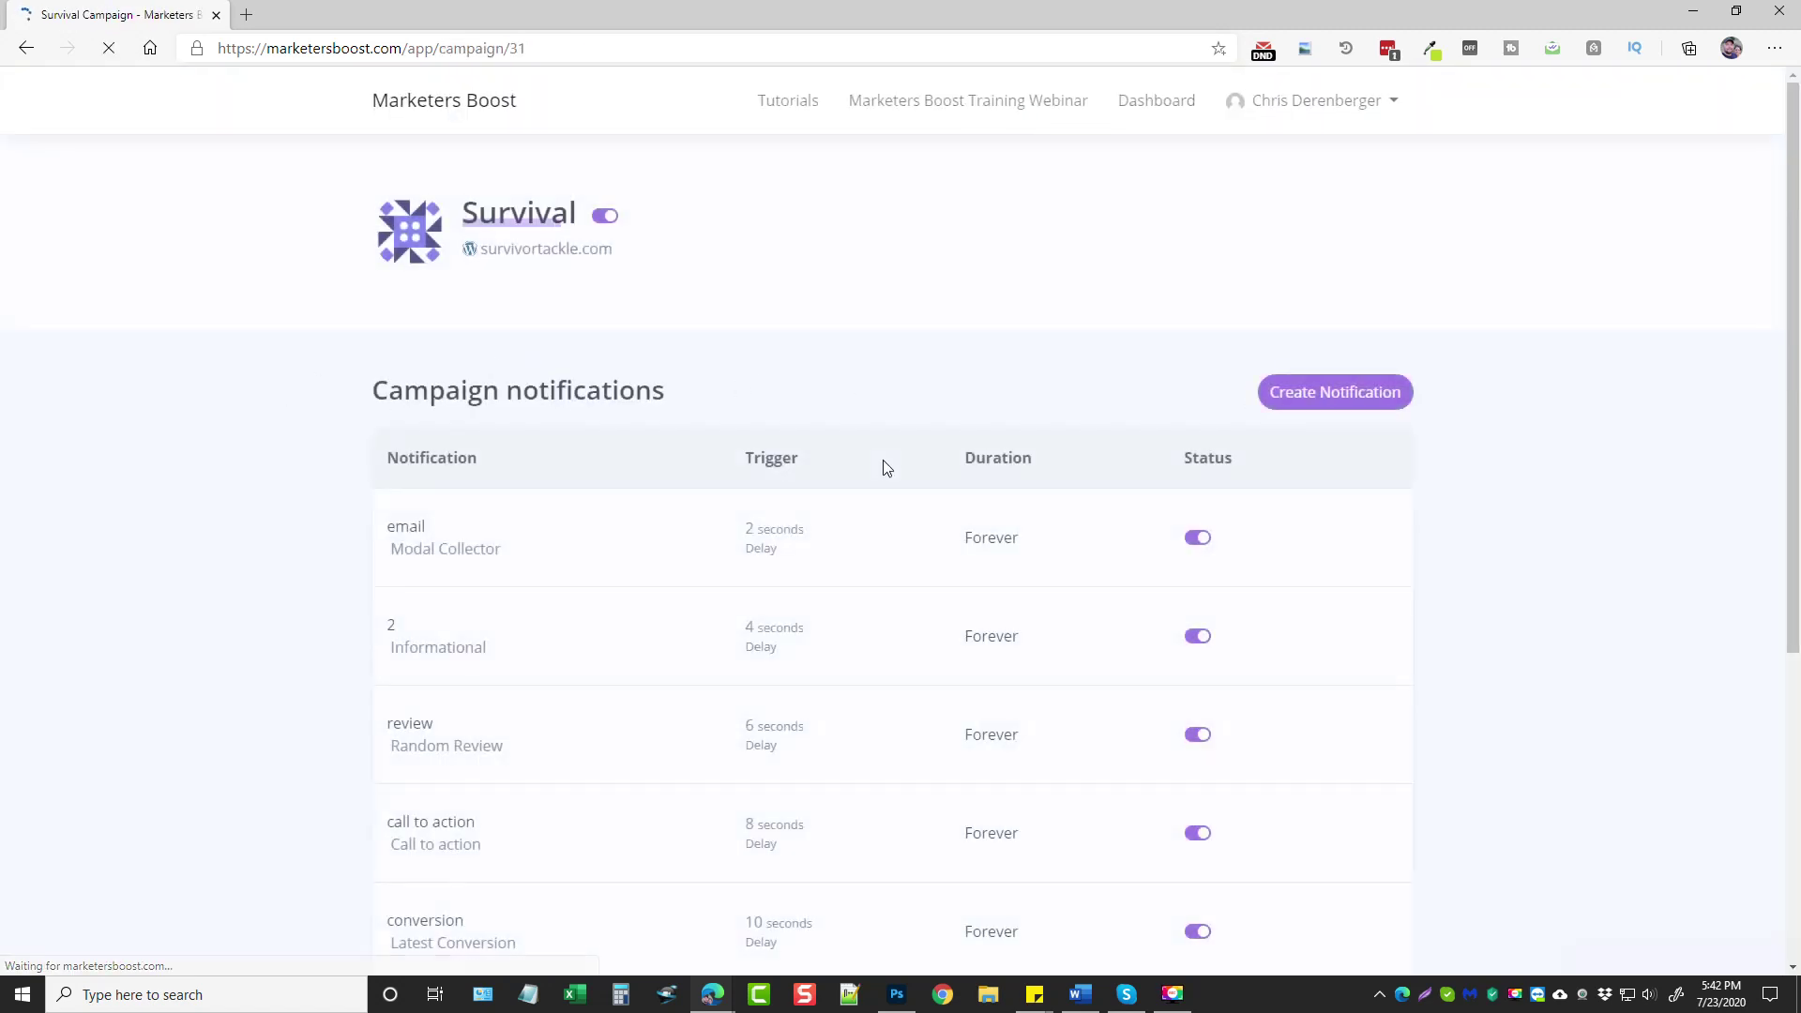
click(1309, 398)
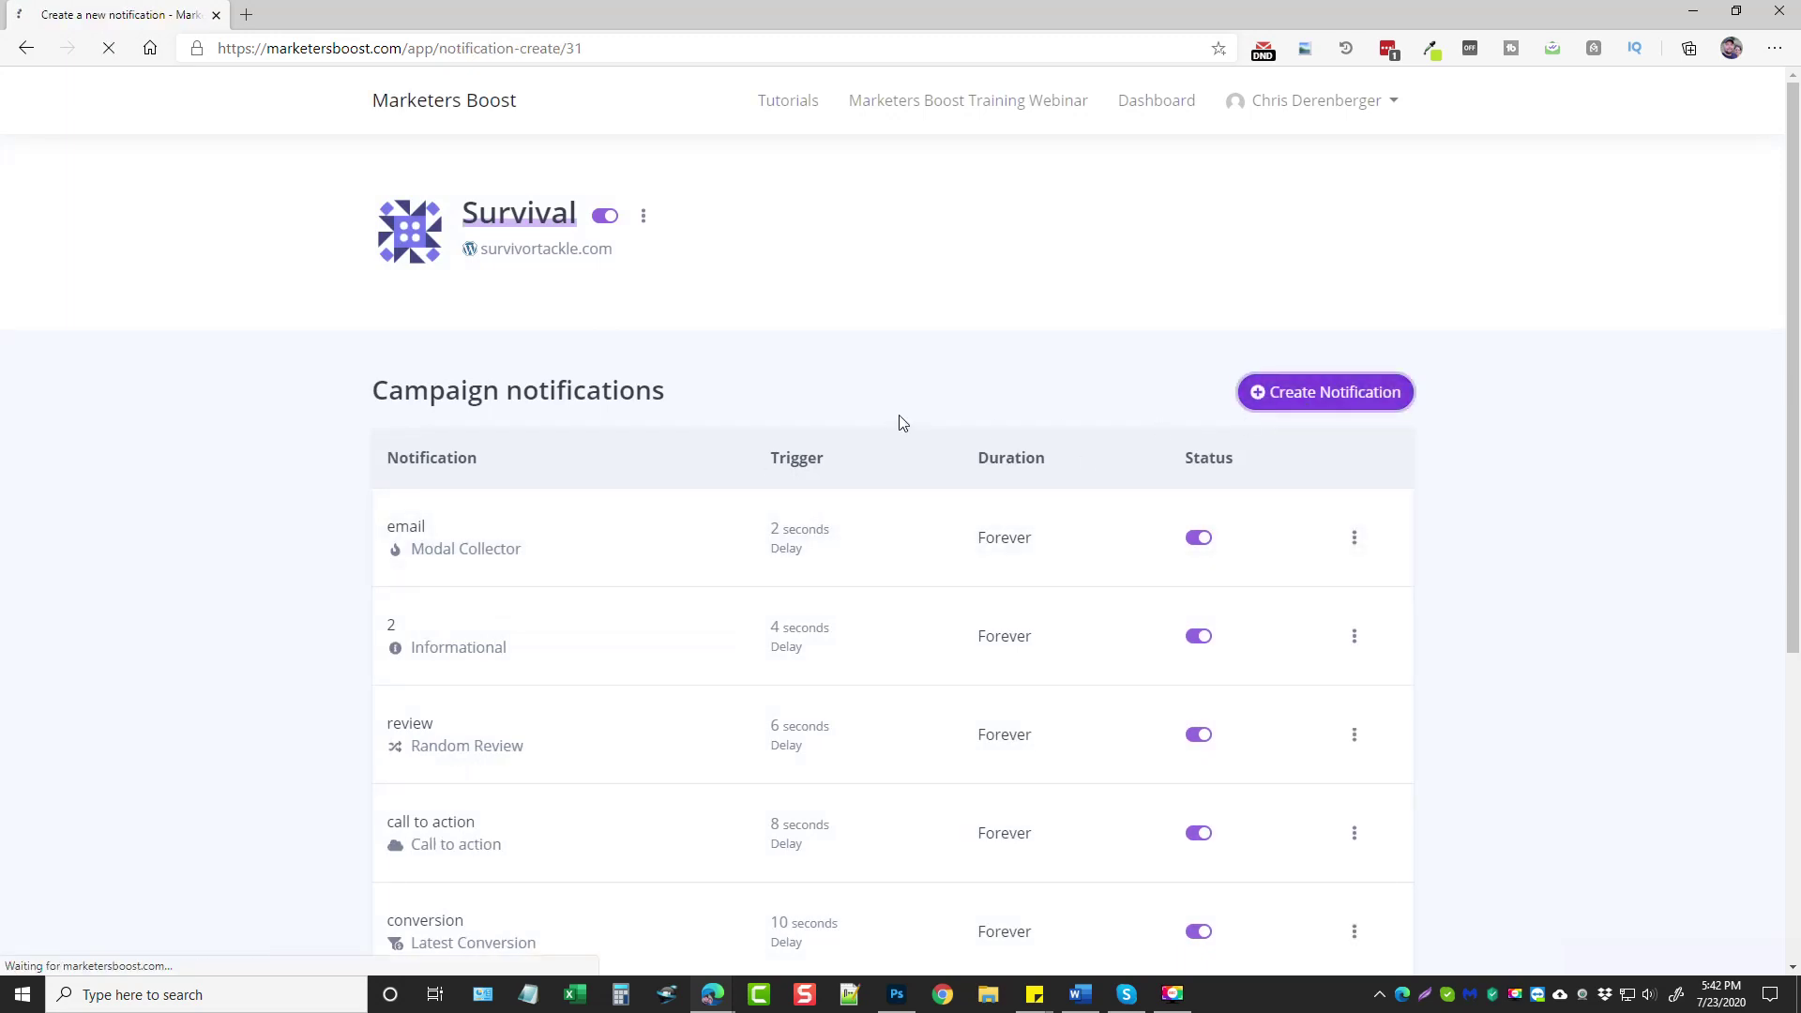
scroll(297, 543, down, 4)
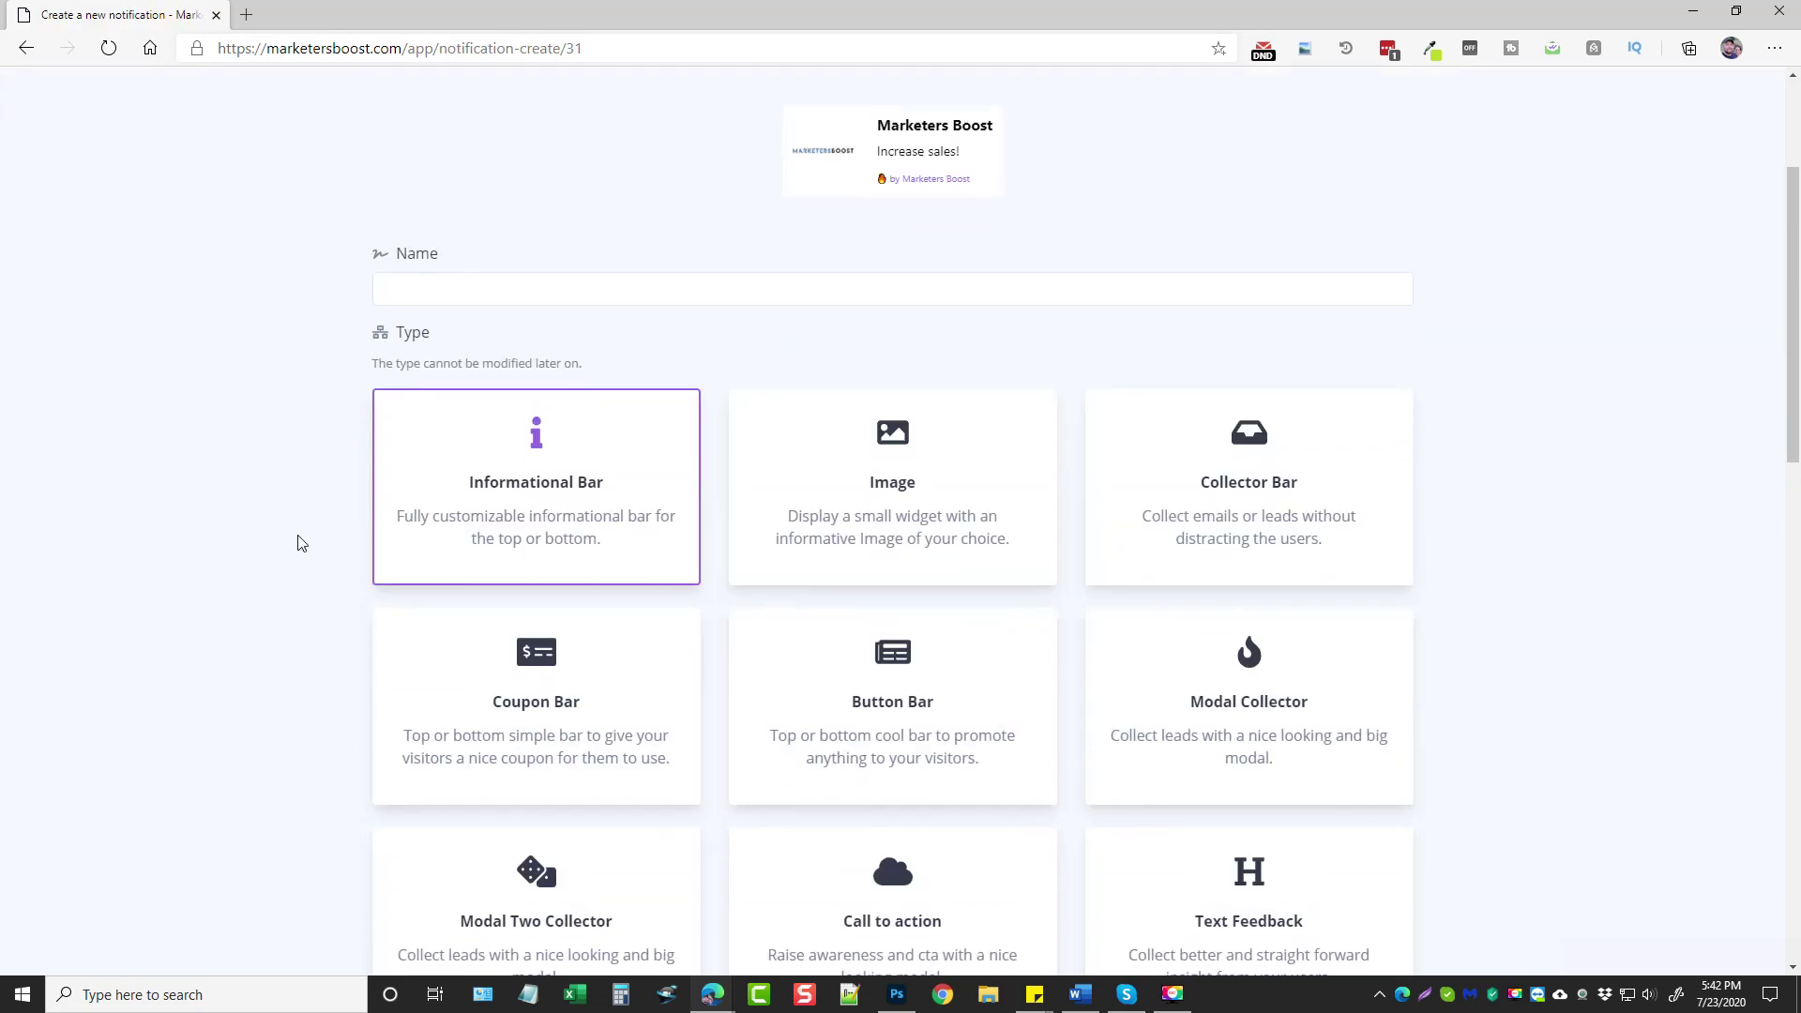
scroll(1084, 538, down, 3)
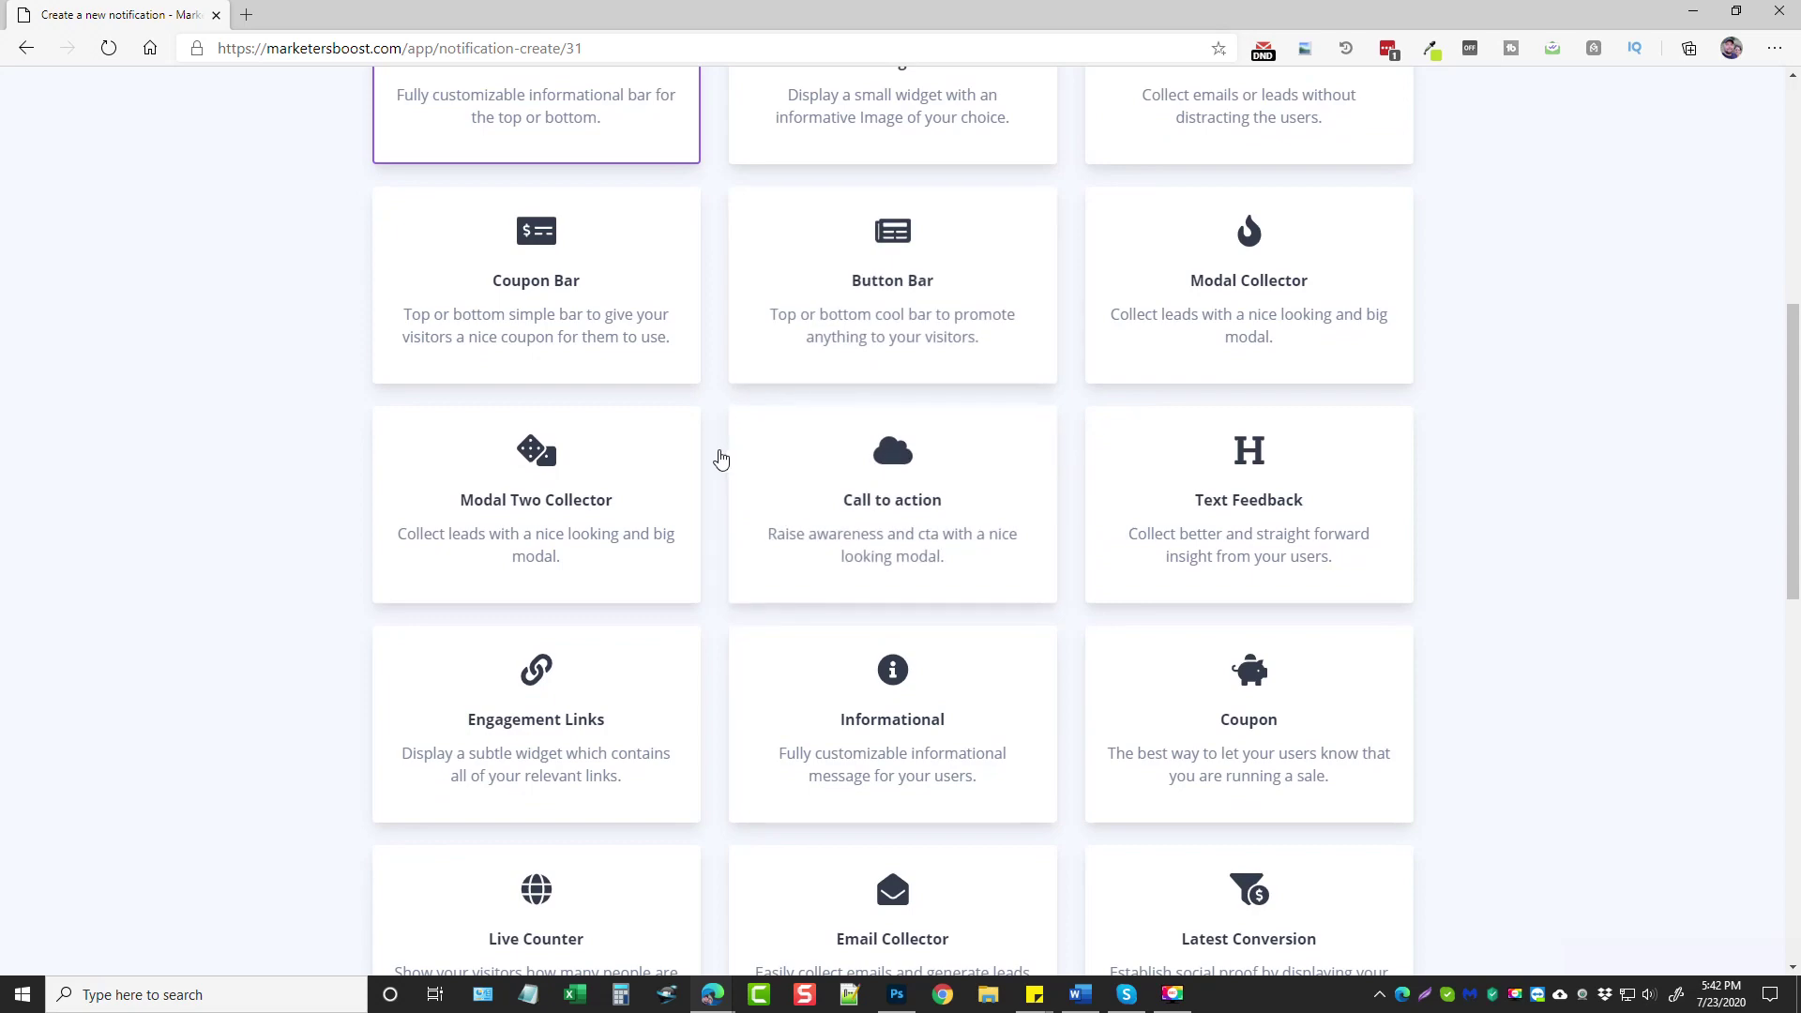
scroll(715, 469, down, 1)
scroll(717, 500, down, 5)
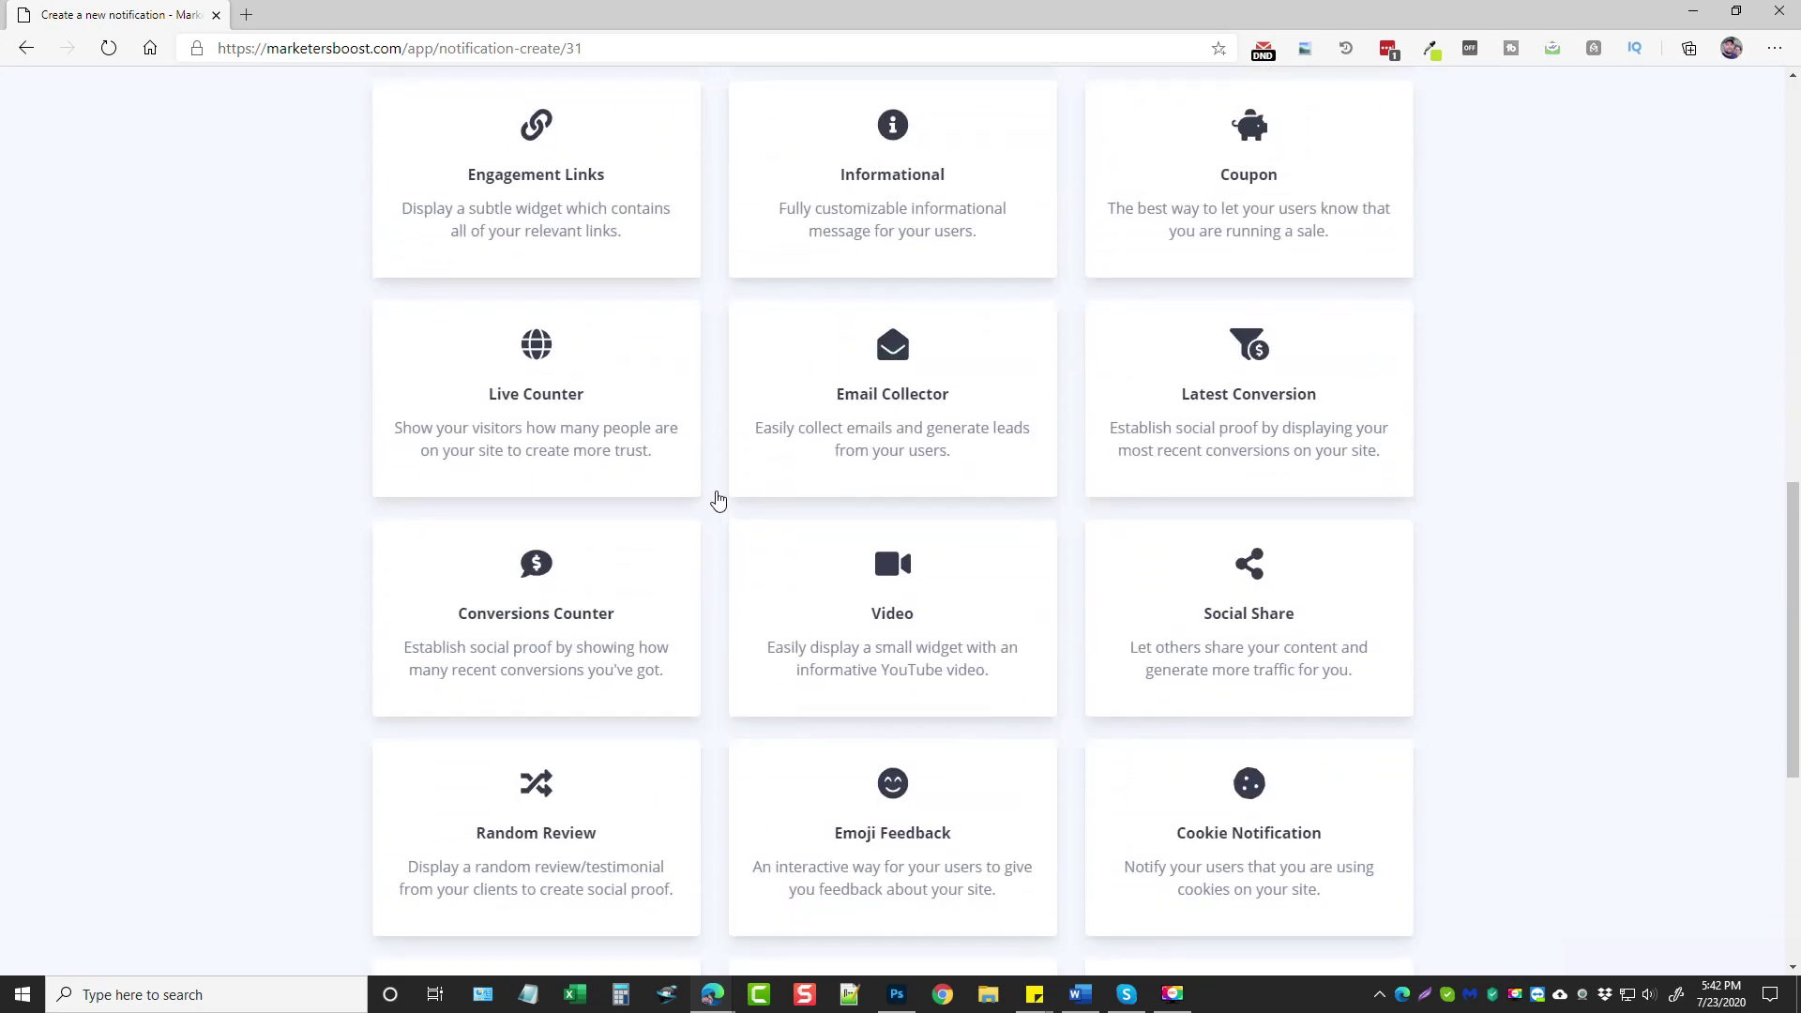
scroll(713, 524, down, 2)
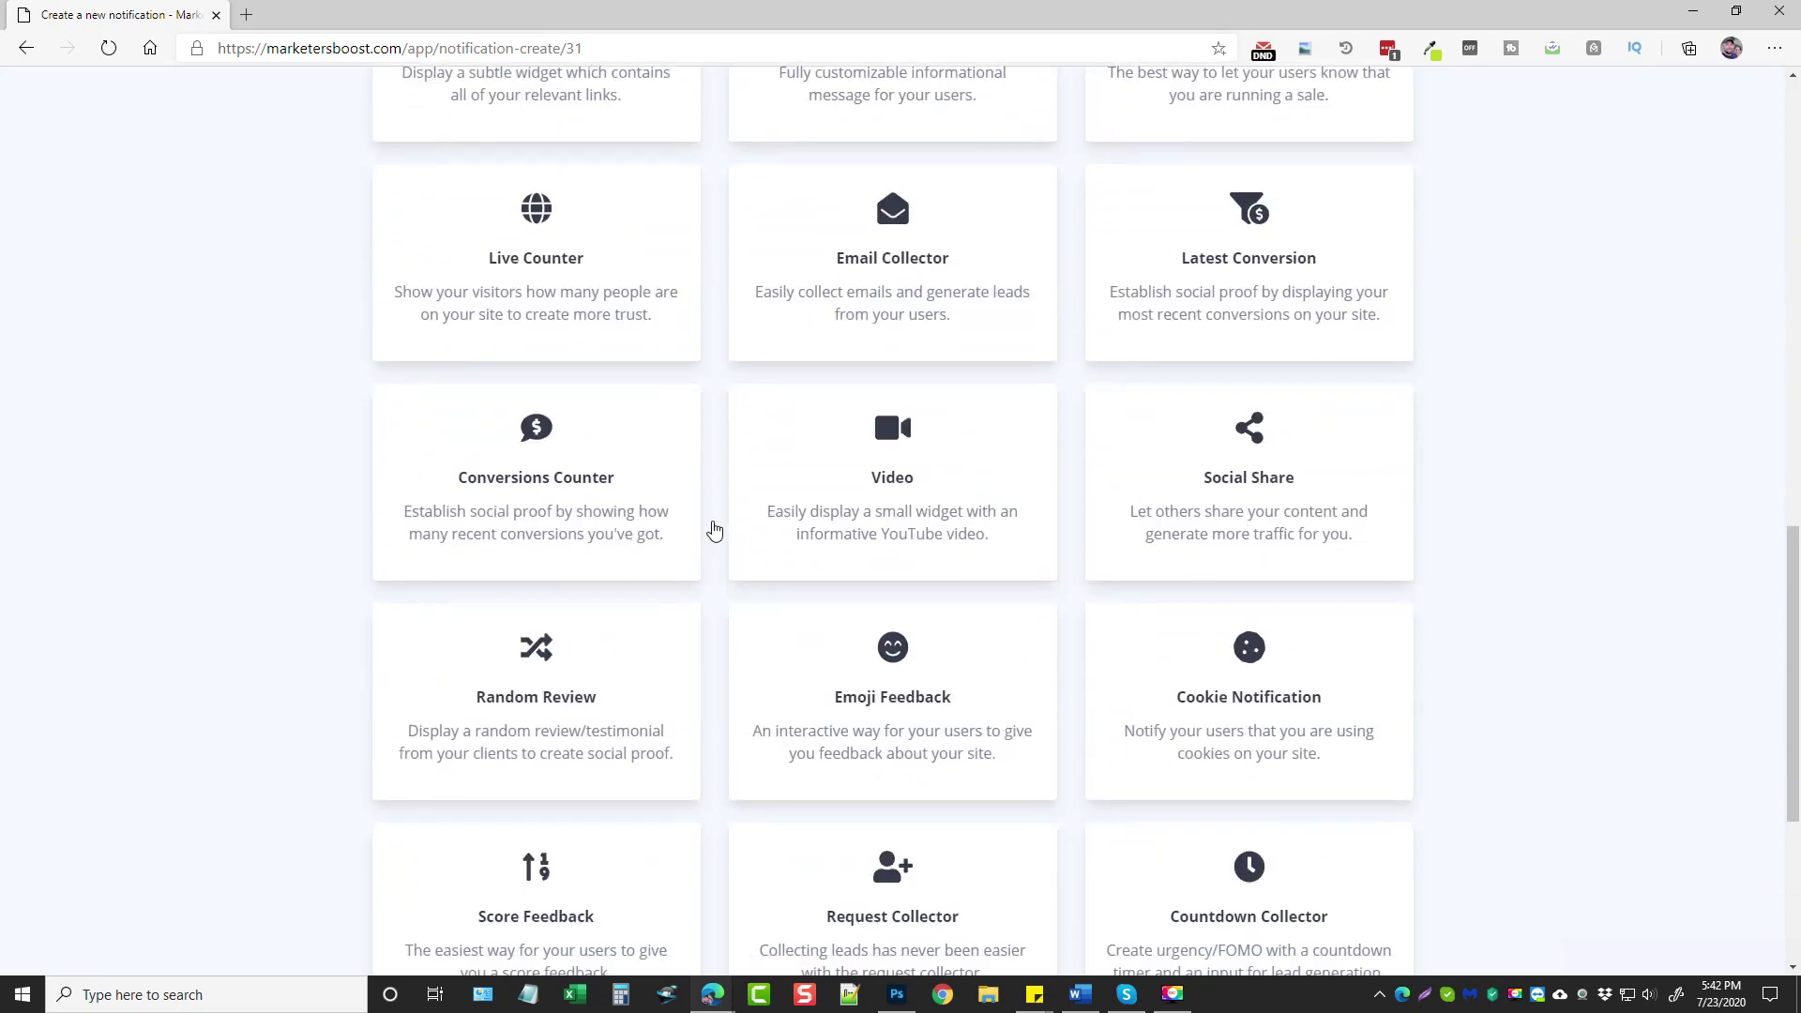
scroll(712, 530, down, 2)
scroll(715, 534, up, 15)
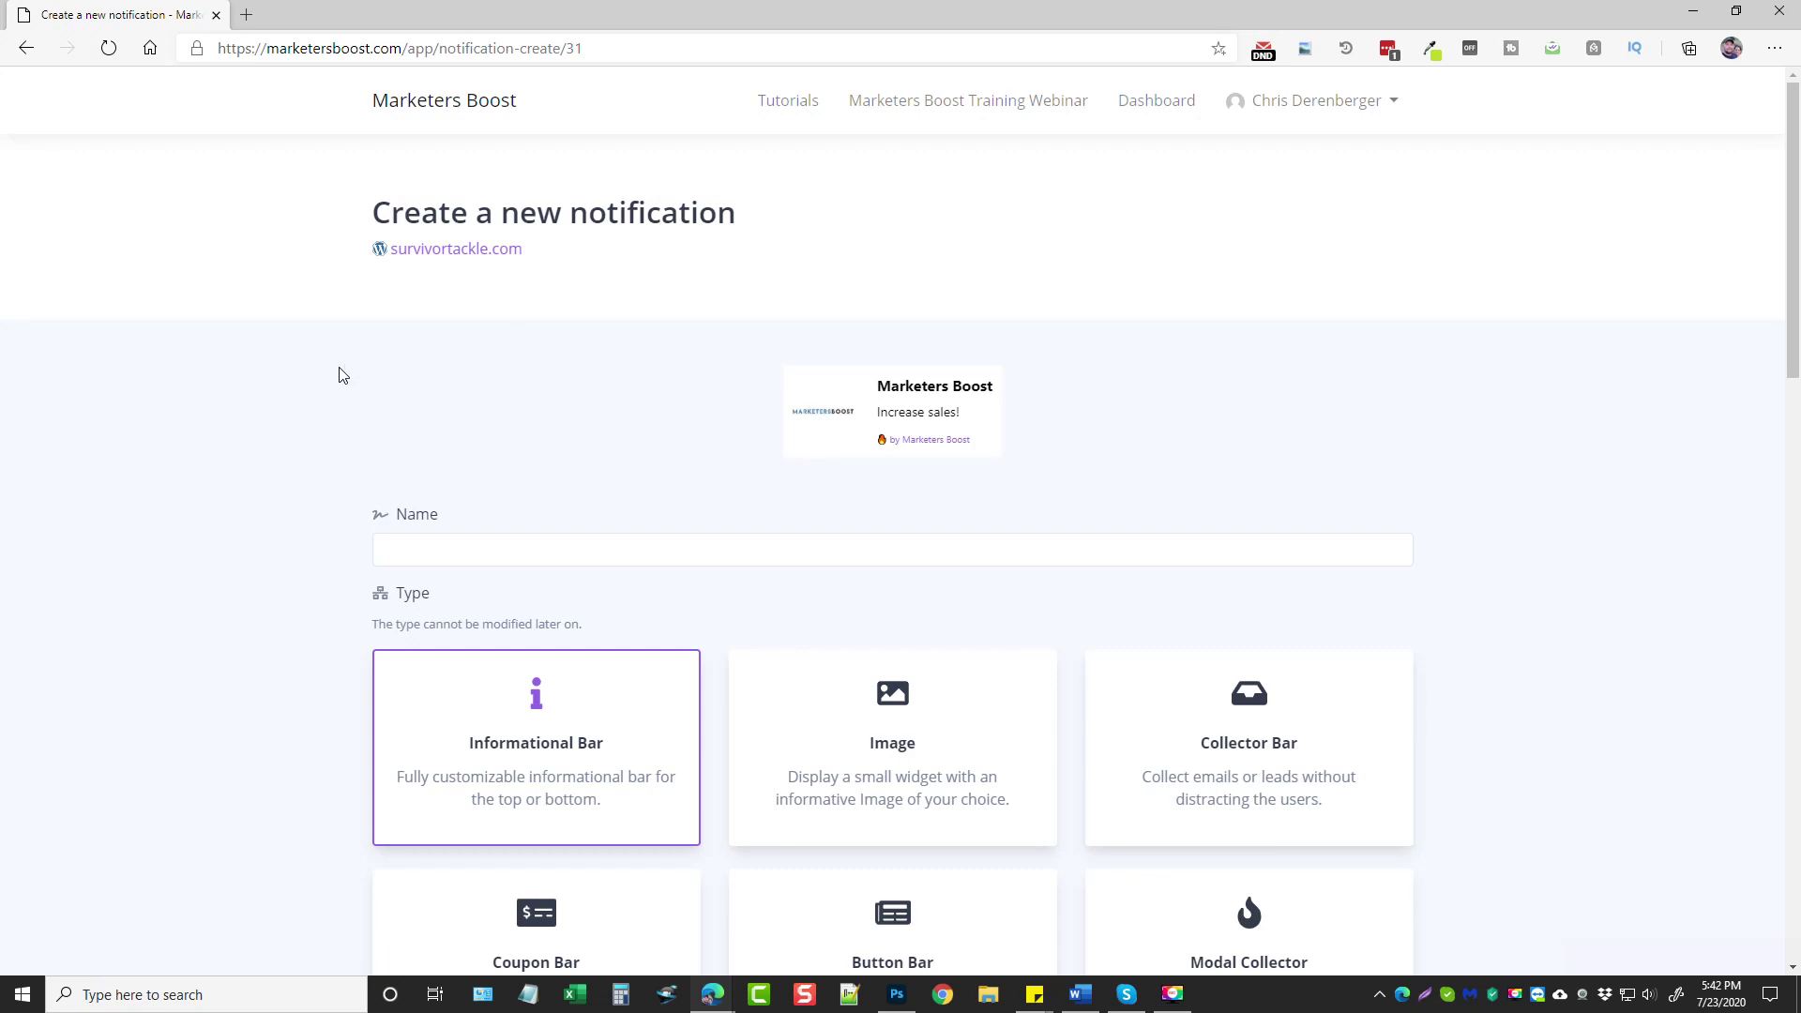
scroll(1298, 450, down, 2)
scroll(1285, 439, up, 2)
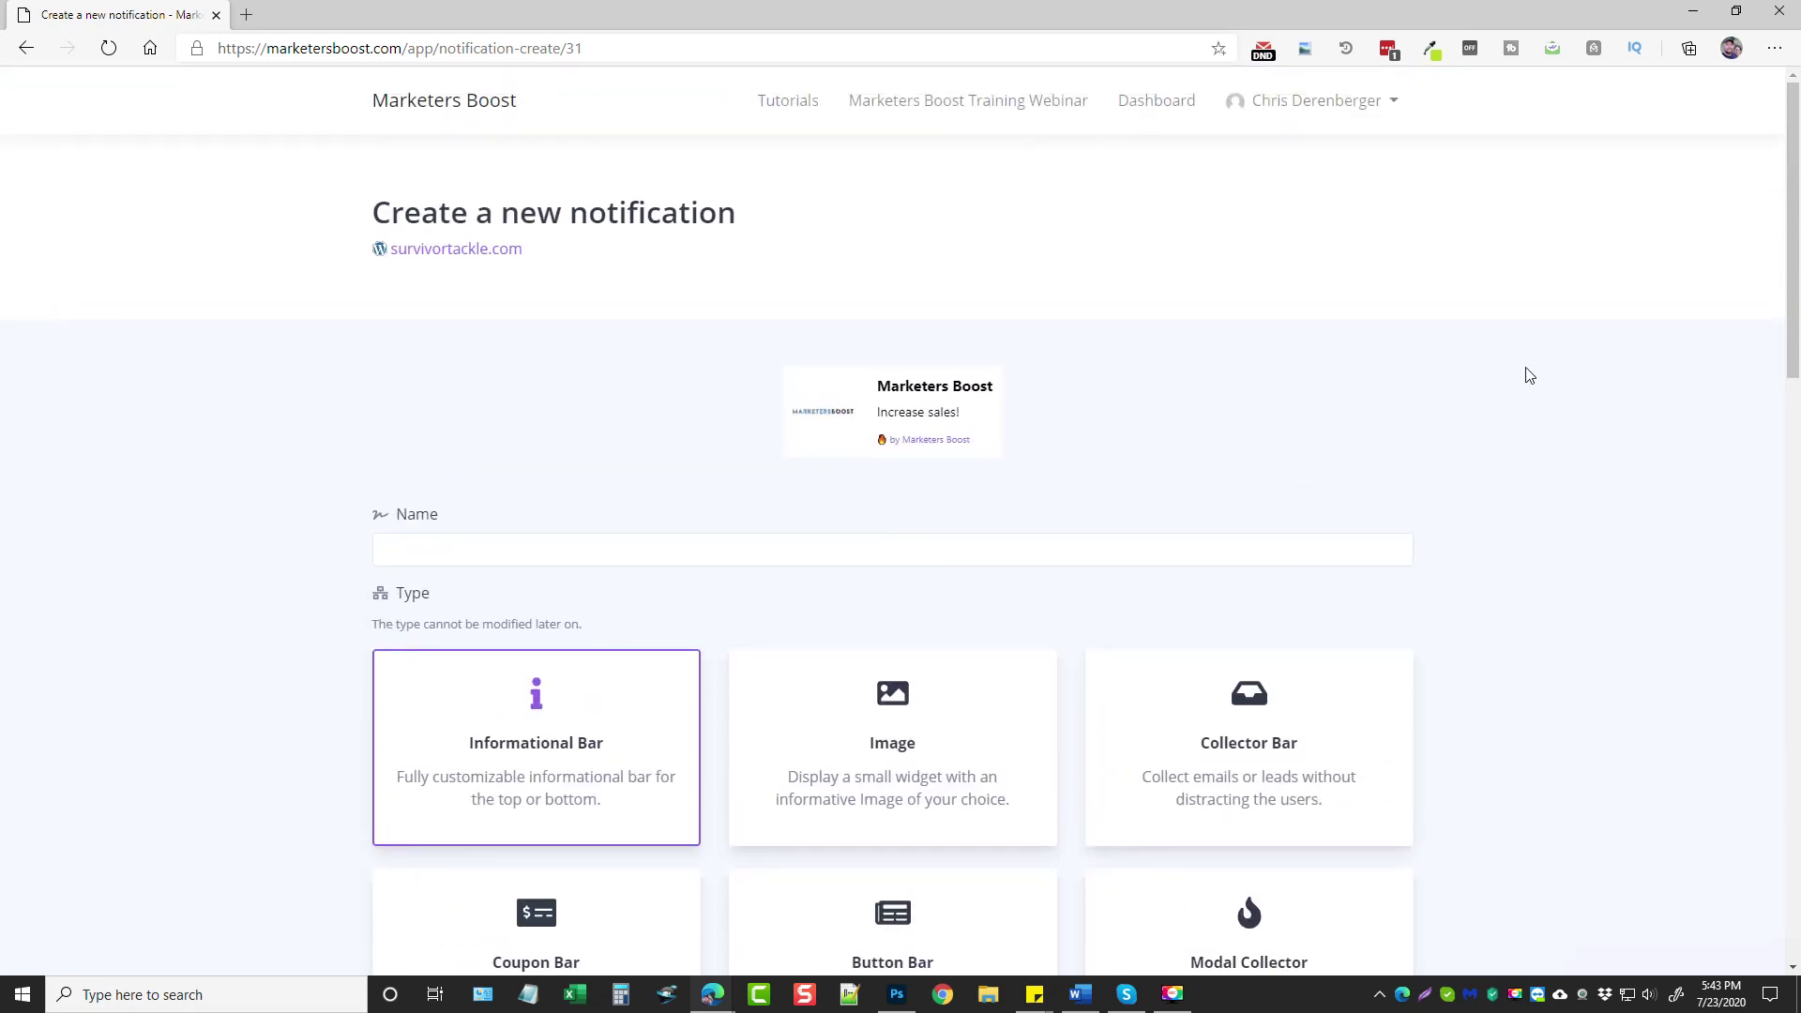